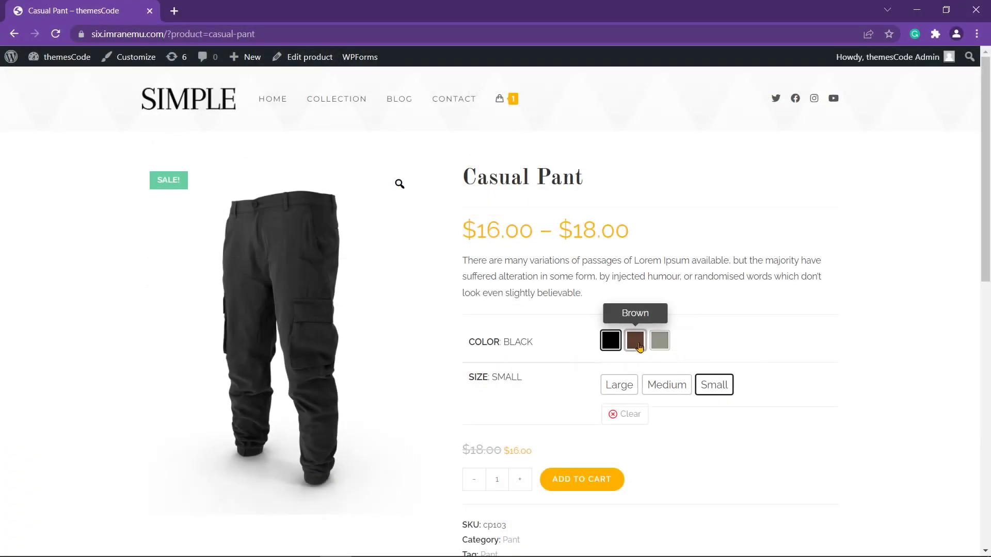
# - Try the Brown, Grey and Black colour swatches on the Casual Pant product page
pyautogui.click(636, 342)
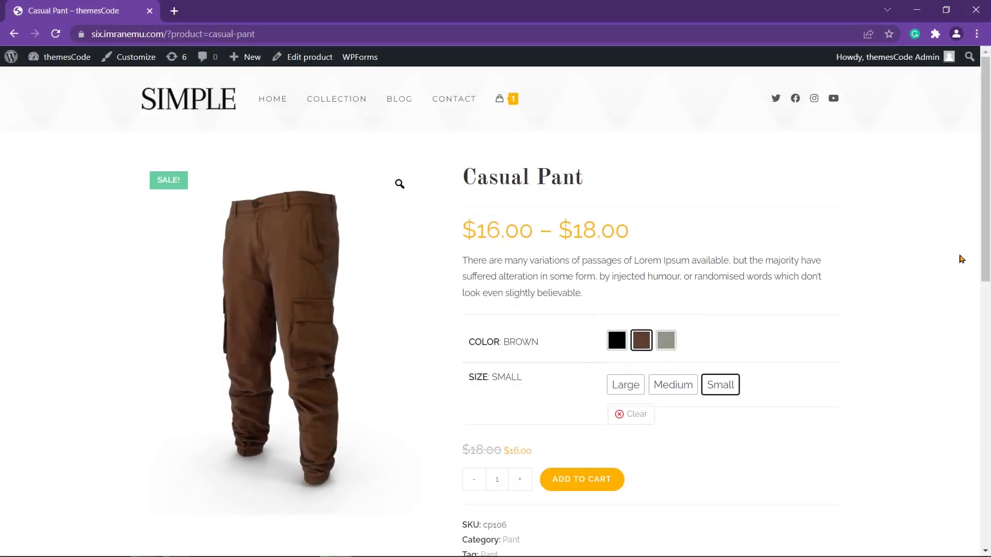
pyautogui.click(666, 335)
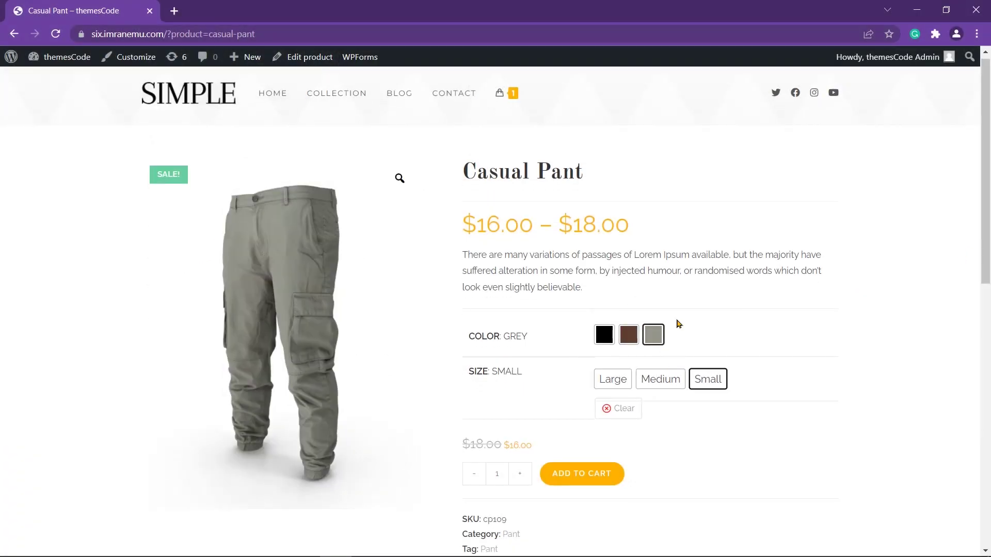
pyautogui.click(604, 335)
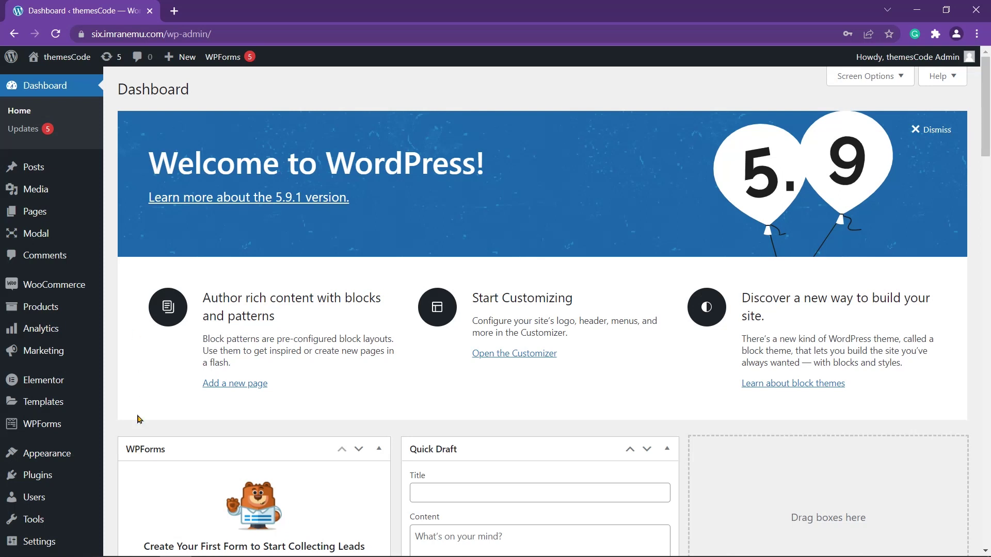
pyautogui.moveTo(37, 475)
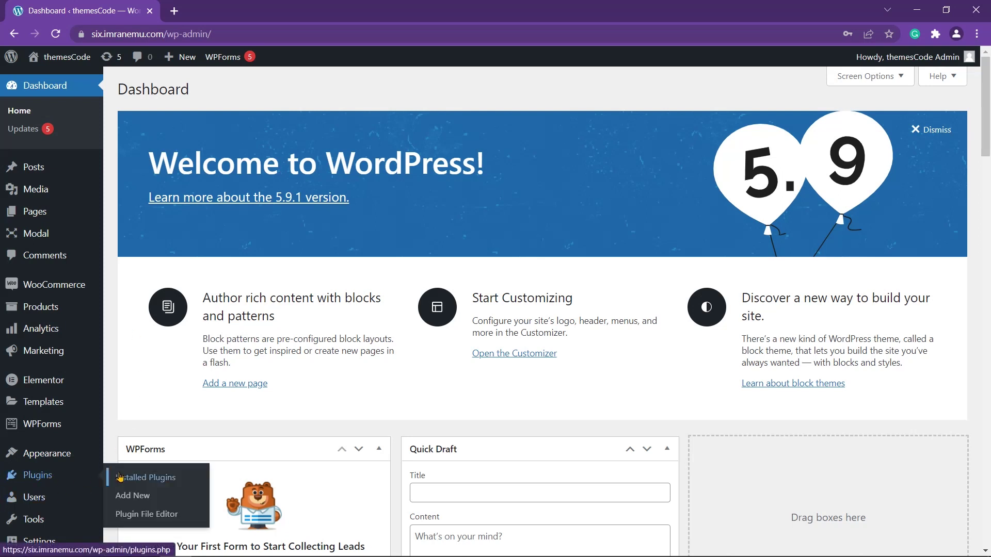
# - Search for 'Variation Swatches for WooCommerce', then install and activate it
pyautogui.click(138, 498)
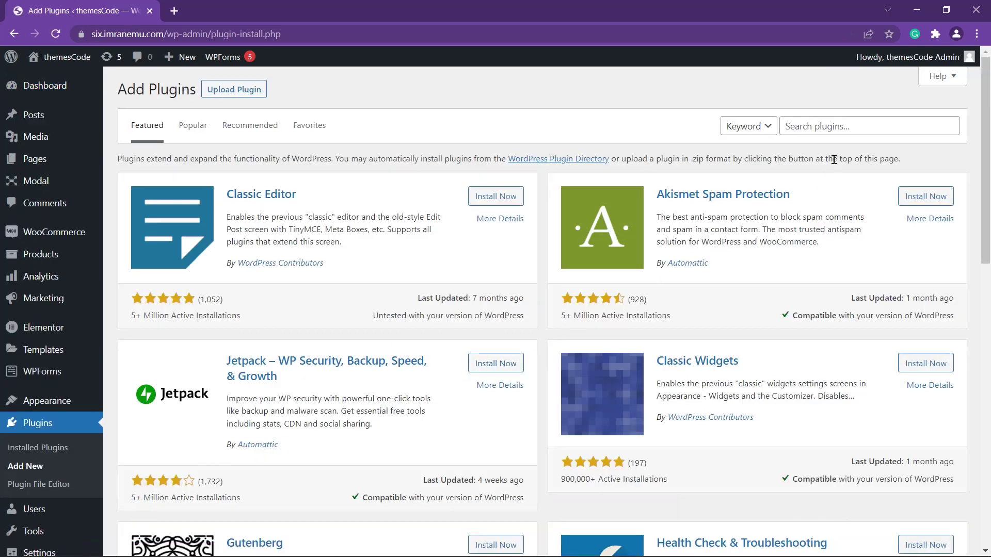
pyautogui.click(873, 124)
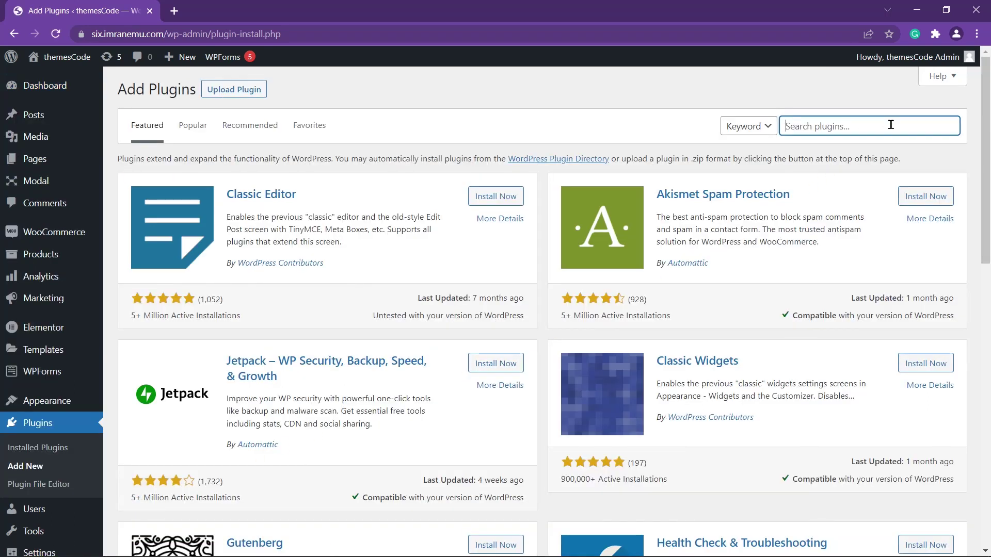
pyautogui.write('Variation Sw')
pyautogui.write('atches for WooCommerce')
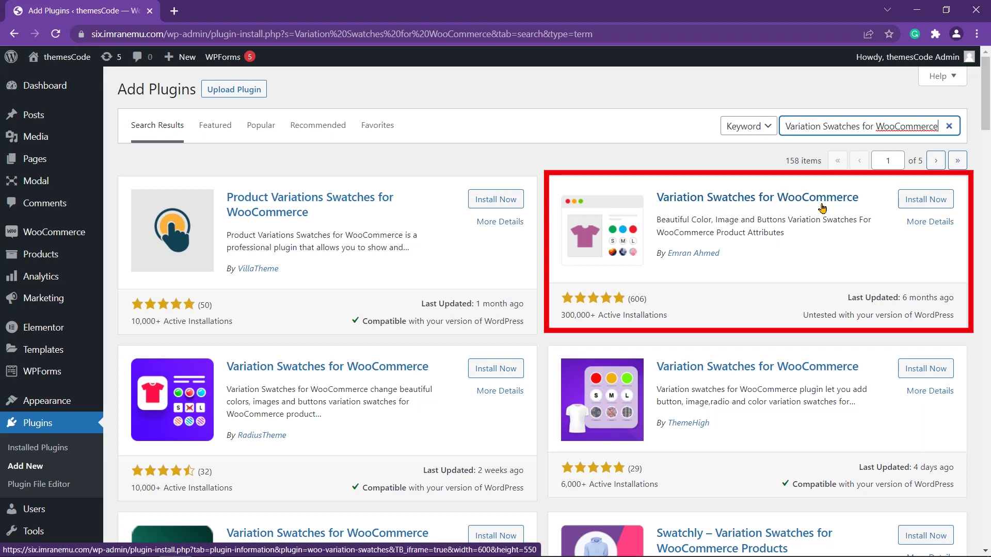
pyautogui.click(910, 208)
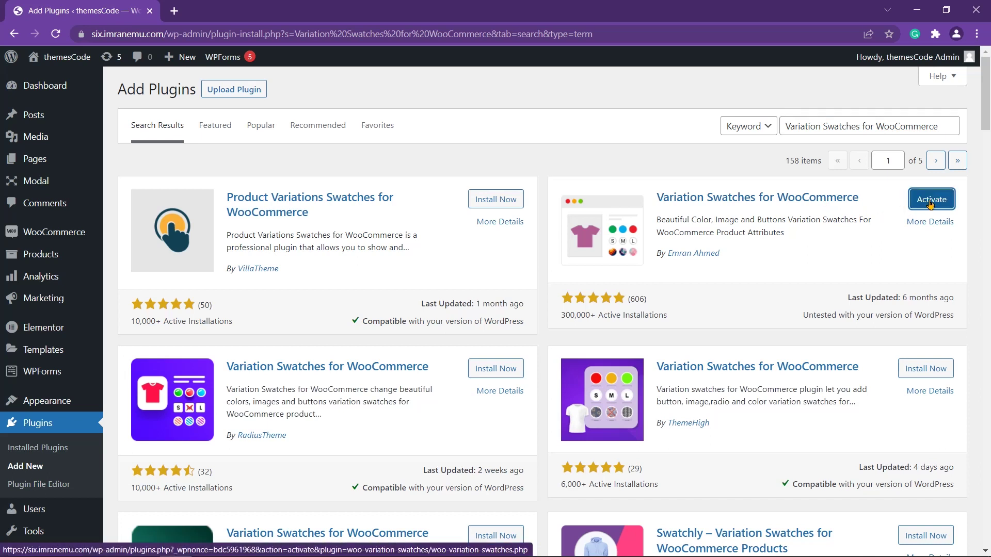
pyautogui.click(914, 206)
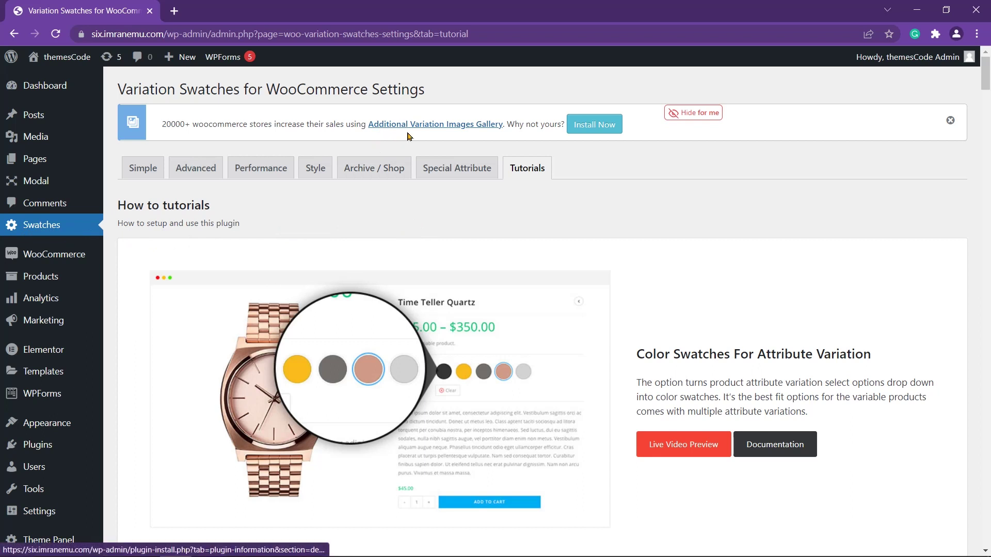
# - Open and read the Additional Variation Images Gallery plugin details
pyautogui.click(469, 128)
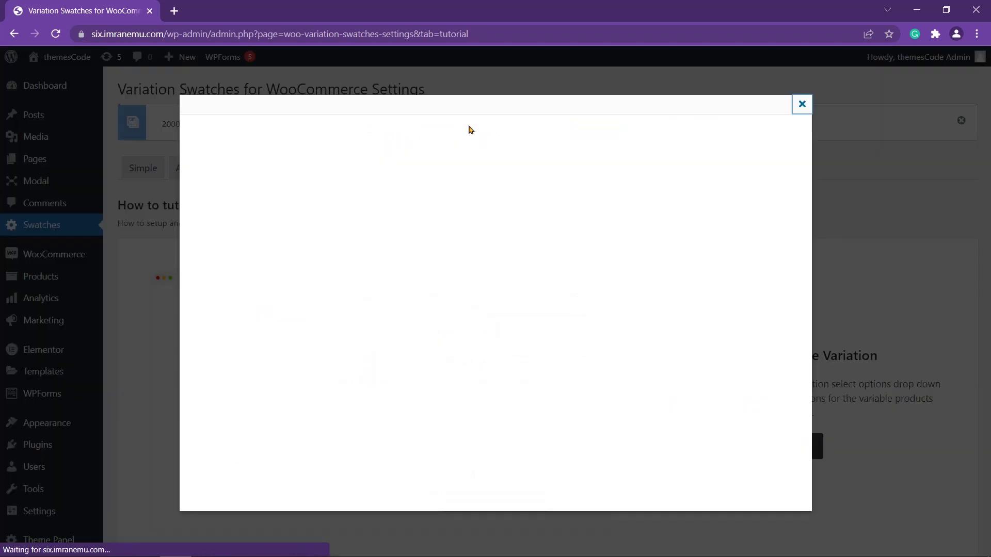
pyautogui.scroll(-1, 567, 207)
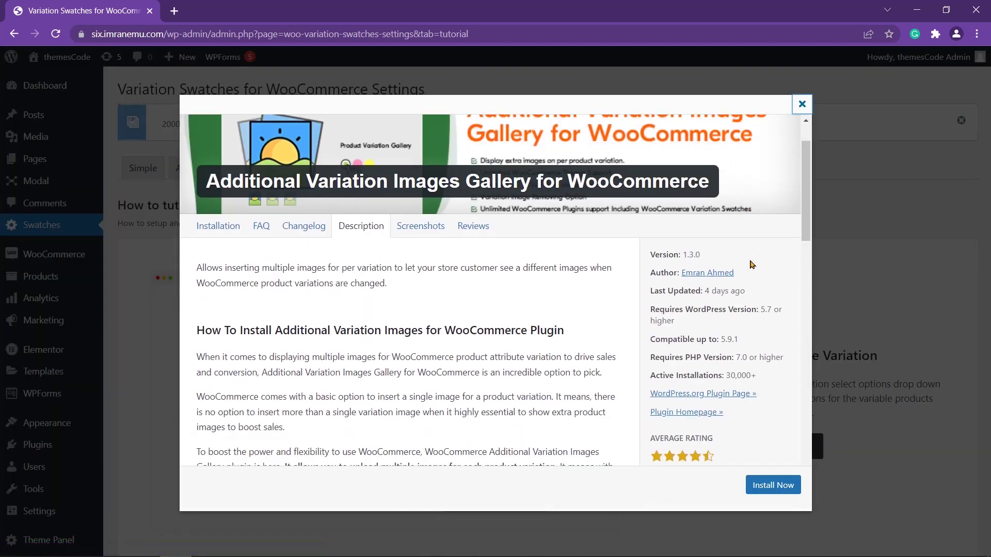
pyautogui.scroll(-4, 671, 233)
pyautogui.scroll(-5, 753, 257)
pyautogui.scroll(-5, 752, 257)
pyautogui.scroll(-5, 753, 258)
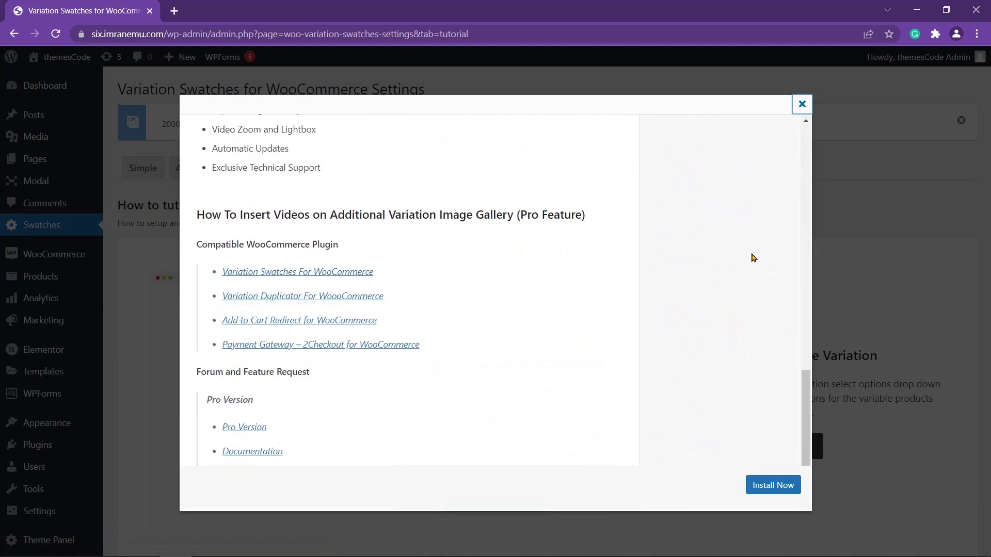
pyautogui.scroll(-3, 752, 258)
pyautogui.scroll(5, 752, 258)
pyautogui.scroll(5, 753, 257)
pyautogui.scroll(5, 752, 258)
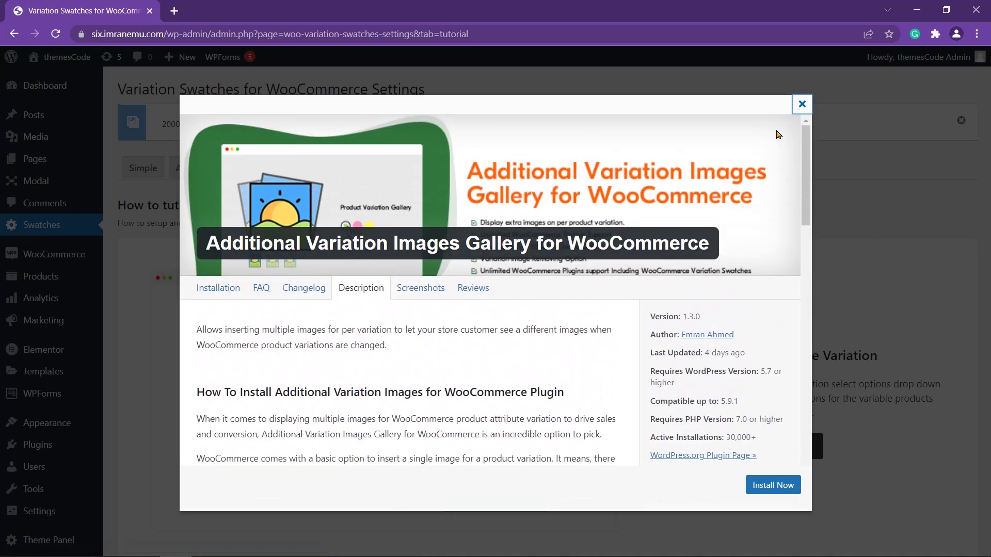
pyautogui.click(803, 104)
# - Install and activate Additional Variation Images Gallery, checking the activation notice
pyautogui.click(598, 130)
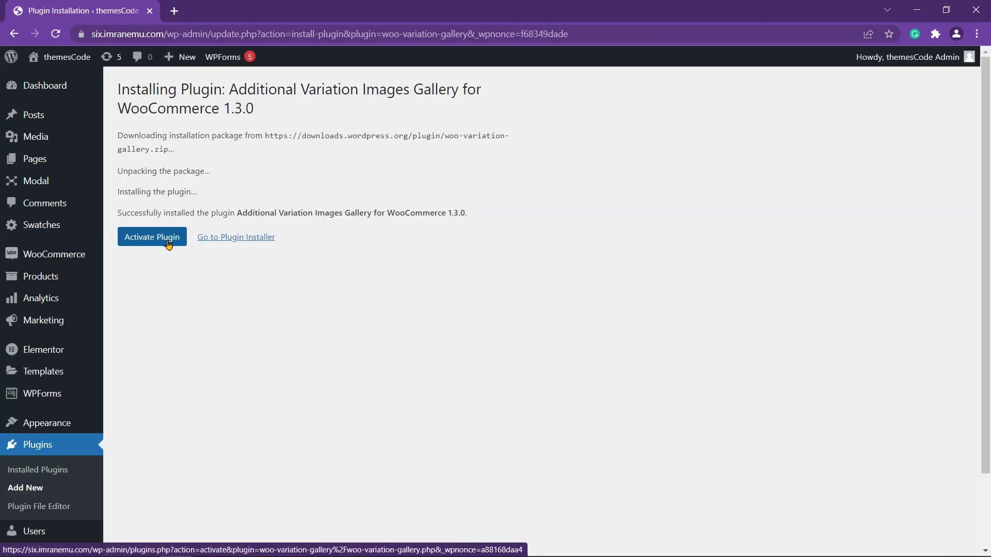
pyautogui.click(169, 243)
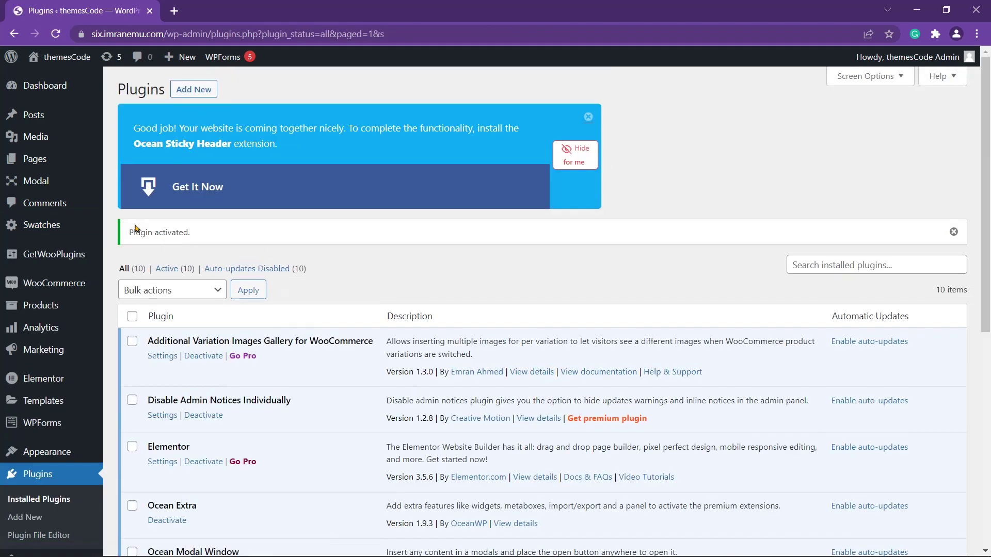
pyautogui.moveTo(127, 232); pyautogui.dragTo(196, 244)
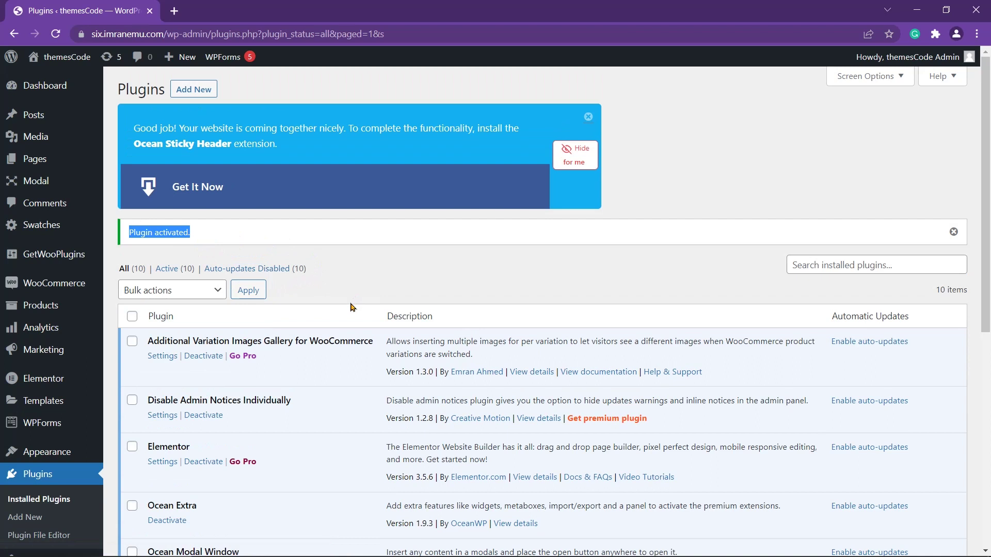
pyautogui.scroll(-3, 351, 304)
pyautogui.scroll(3, 351, 305)
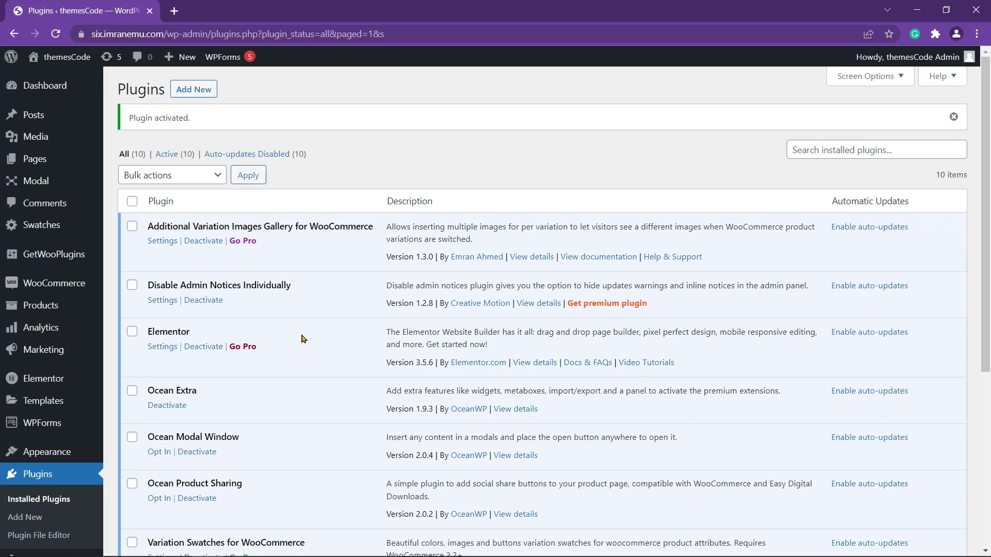
pyautogui.moveTo(40, 305)
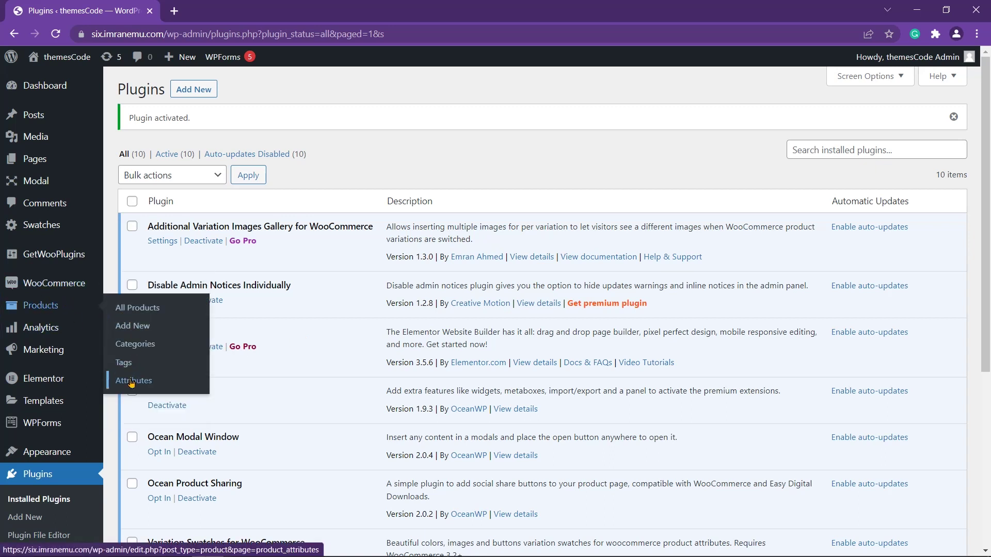
# - Add a product attribute named 'Size' with Button display type
pyautogui.click(132, 381)
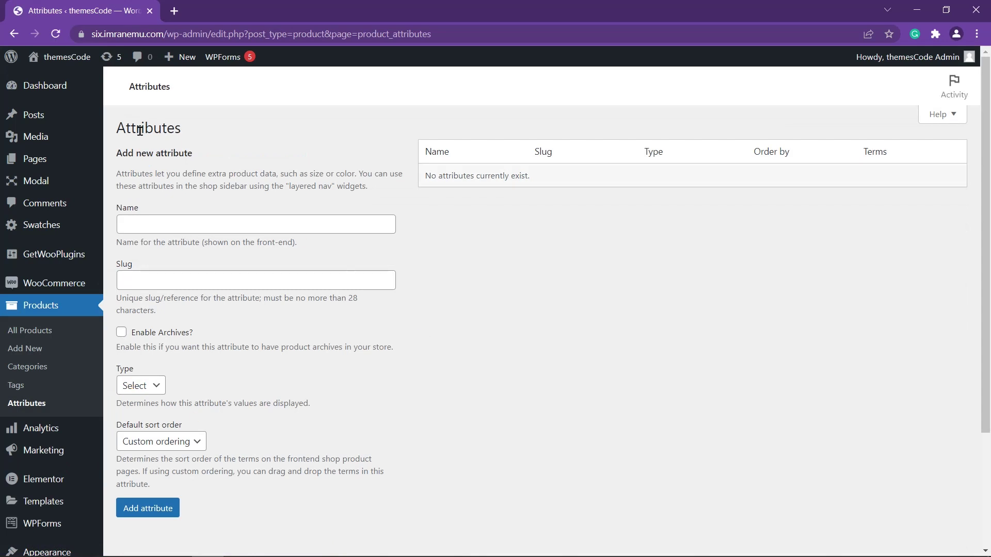
pyautogui.moveTo(116, 128)
pyautogui.mouseDown()
pyautogui.moveTo(180, 129)
pyautogui.moveTo(188, 151)
pyautogui.moveTo(126, 160)
pyautogui.mouseUp()
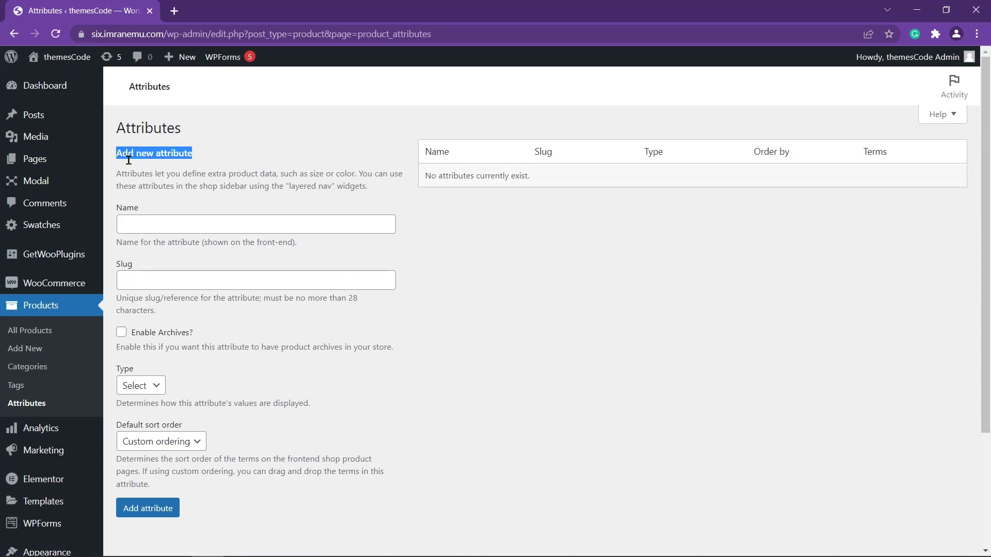
pyautogui.click(257, 197)
pyautogui.doubleClick(135, 208)
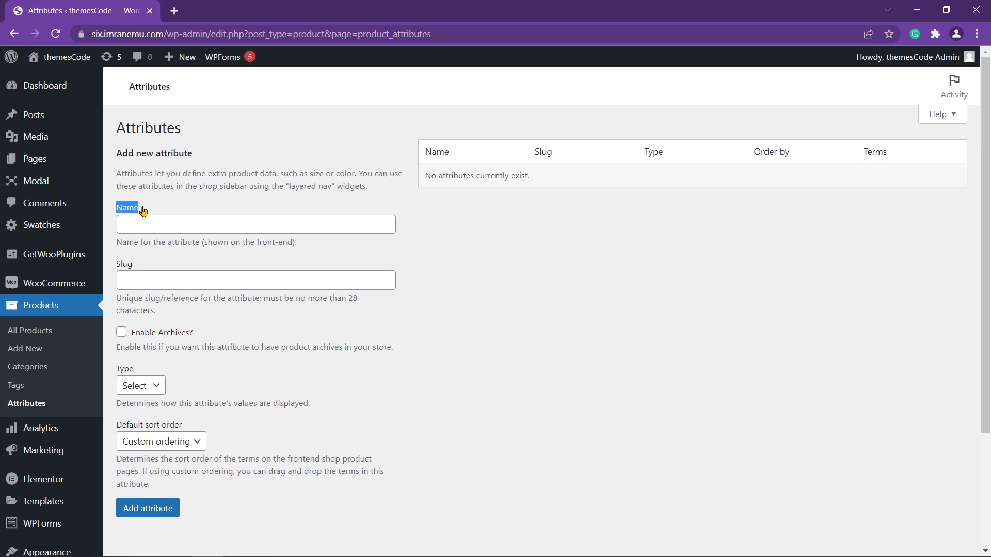
pyautogui.click(221, 227)
pyautogui.write('Size')
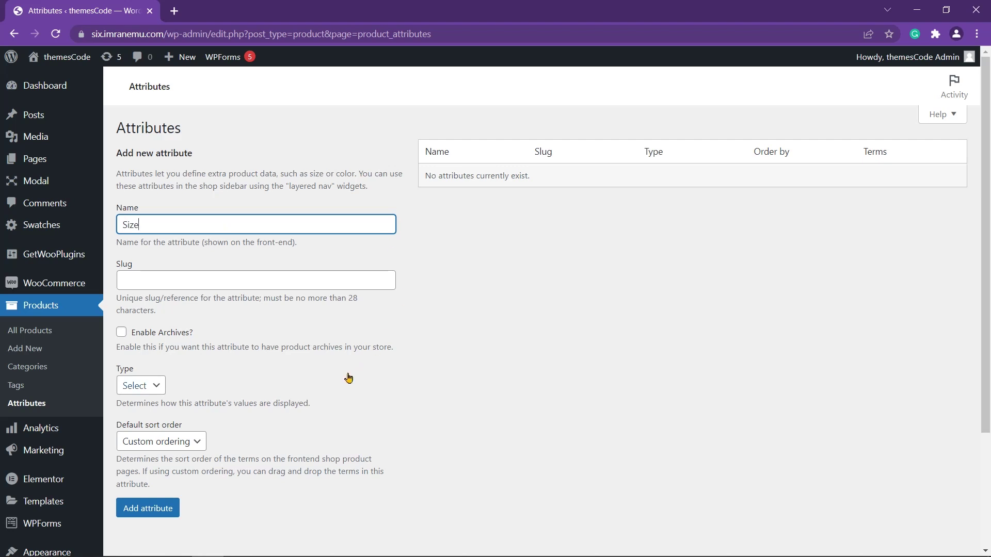
pyautogui.click(157, 387)
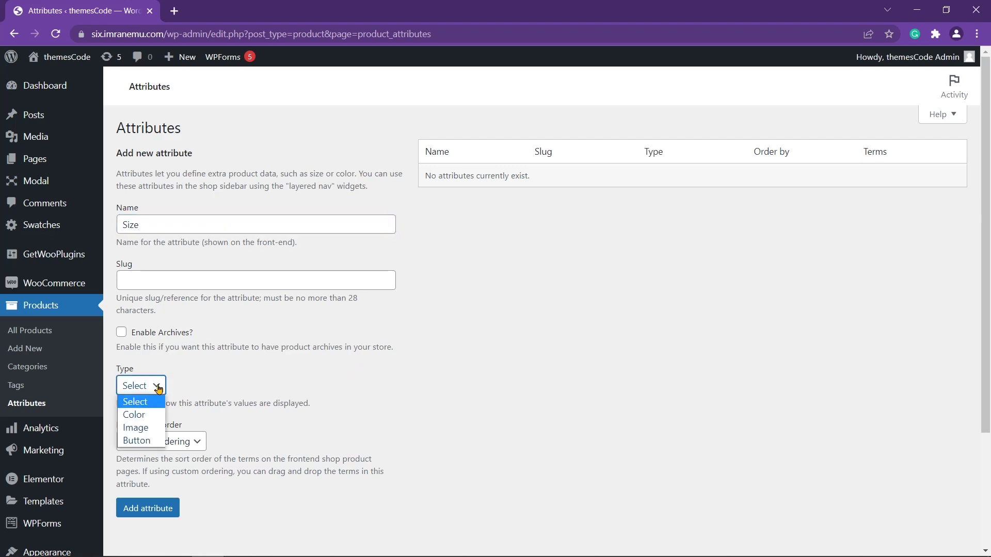
pyautogui.doubleClick(130, 370)
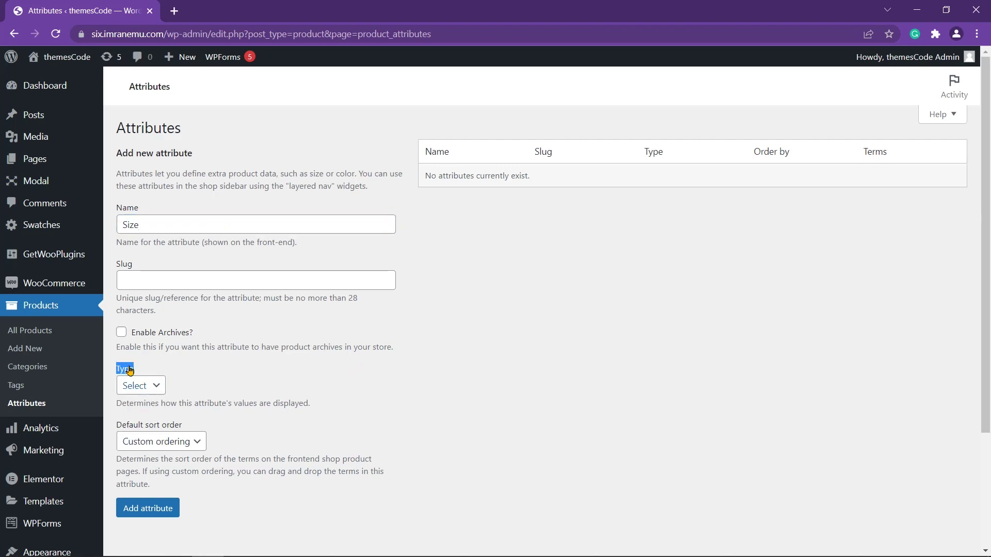
pyautogui.click(160, 389)
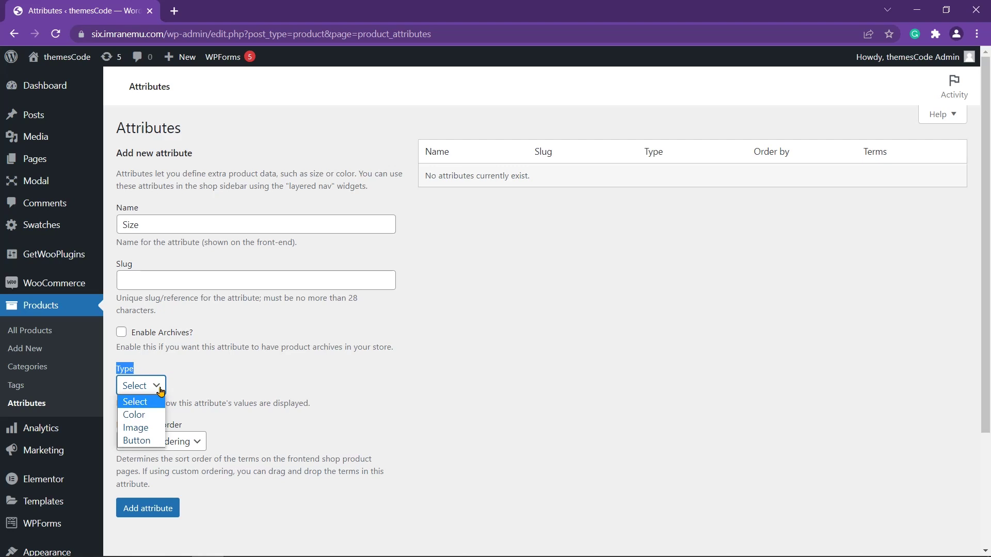
pyautogui.click(137, 441)
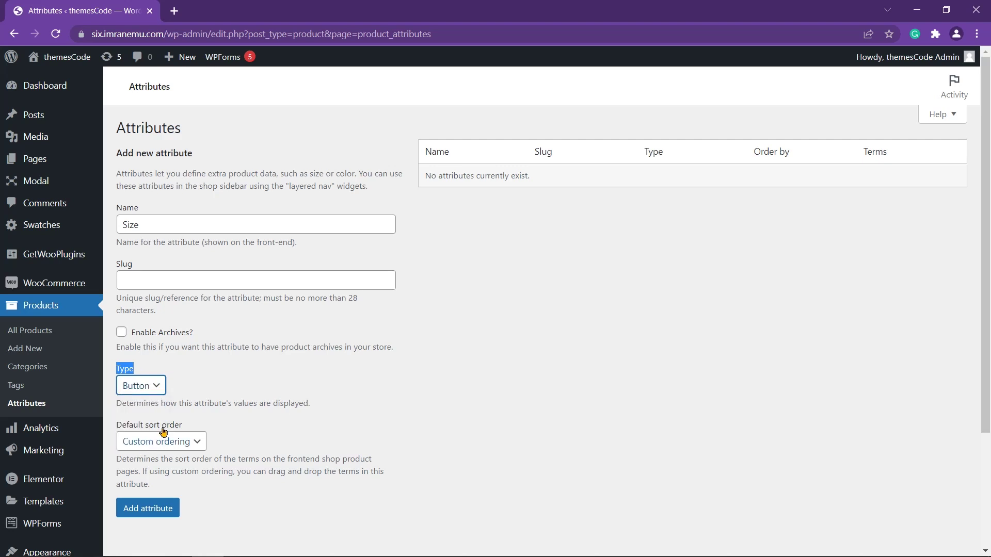
pyautogui.click(141, 510)
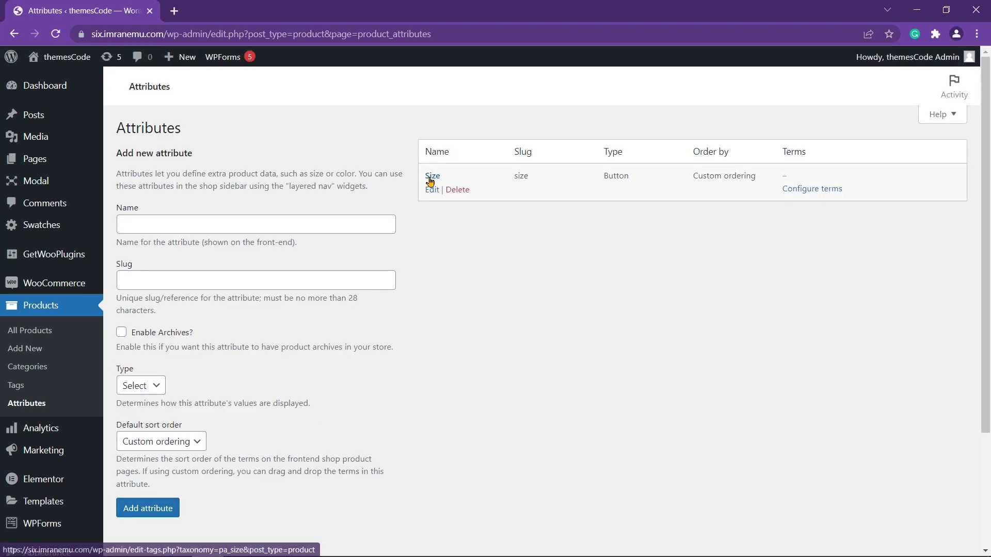
pyautogui.moveTo(692, 181)
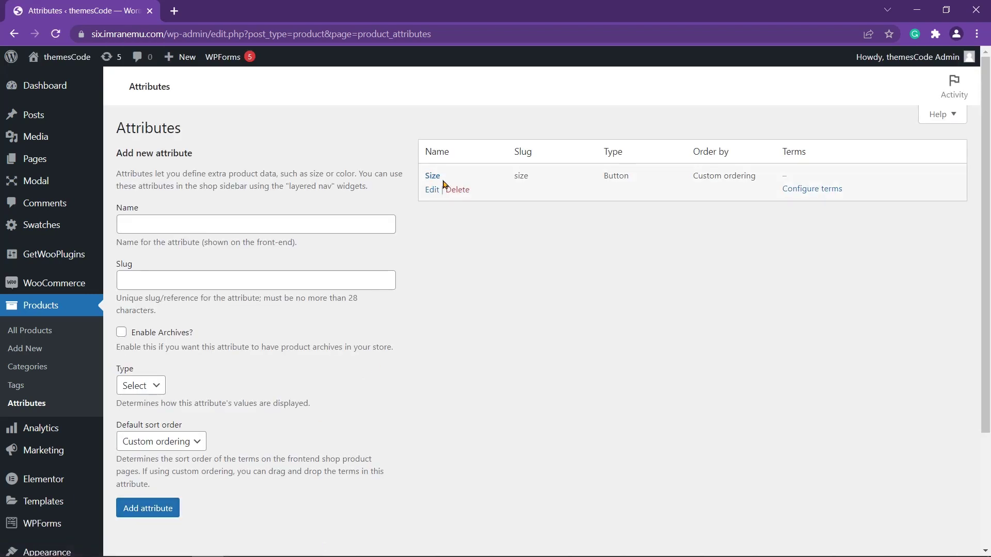
# - Add 'Small' as the first term of the Size attribute
pyautogui.click(816, 190)
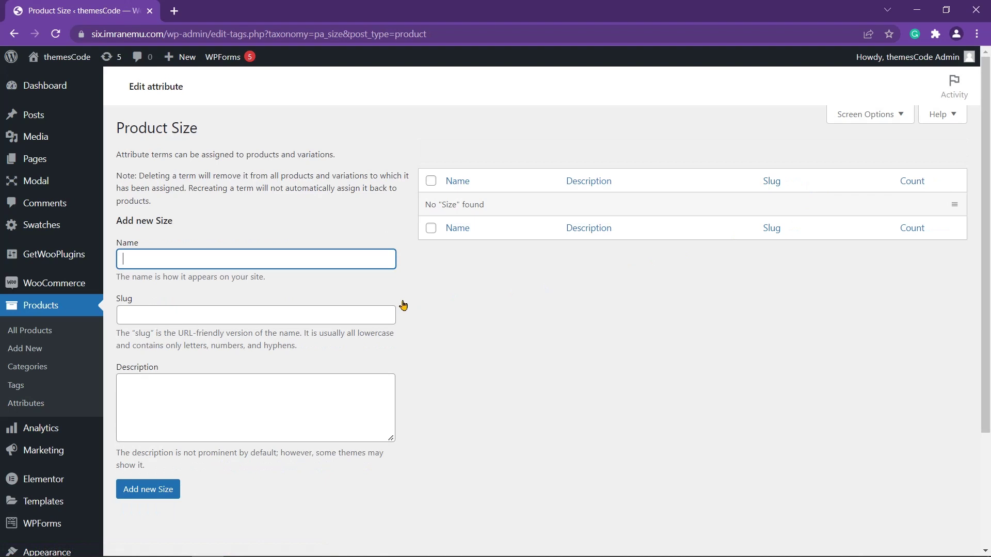
pyautogui.tripleClick(144, 219)
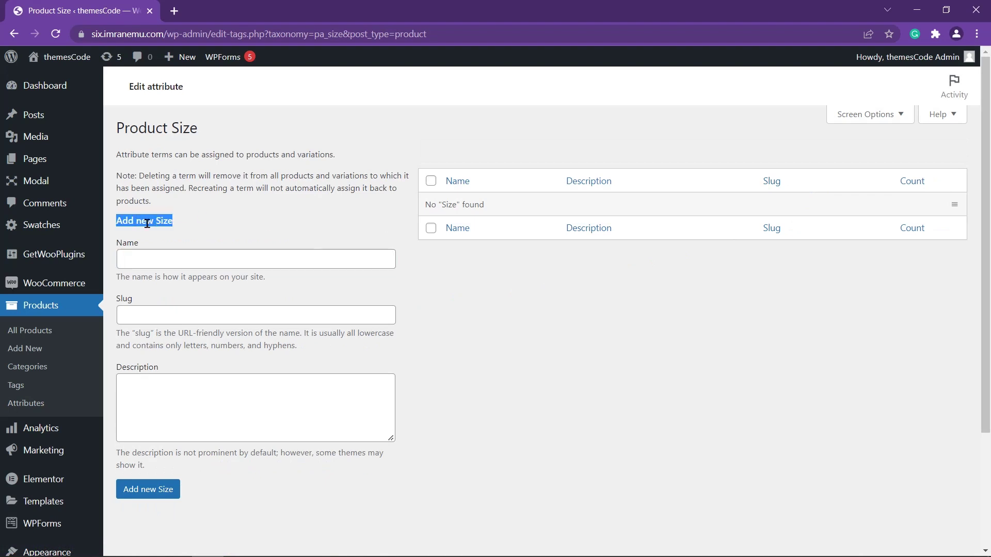
pyautogui.click(129, 247)
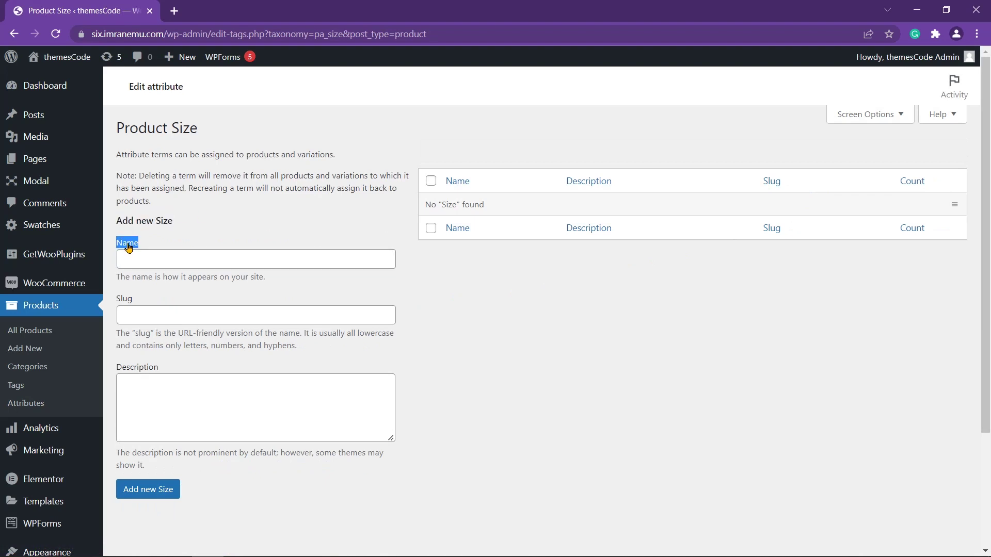
pyautogui.click(241, 259)
pyautogui.write('Small')
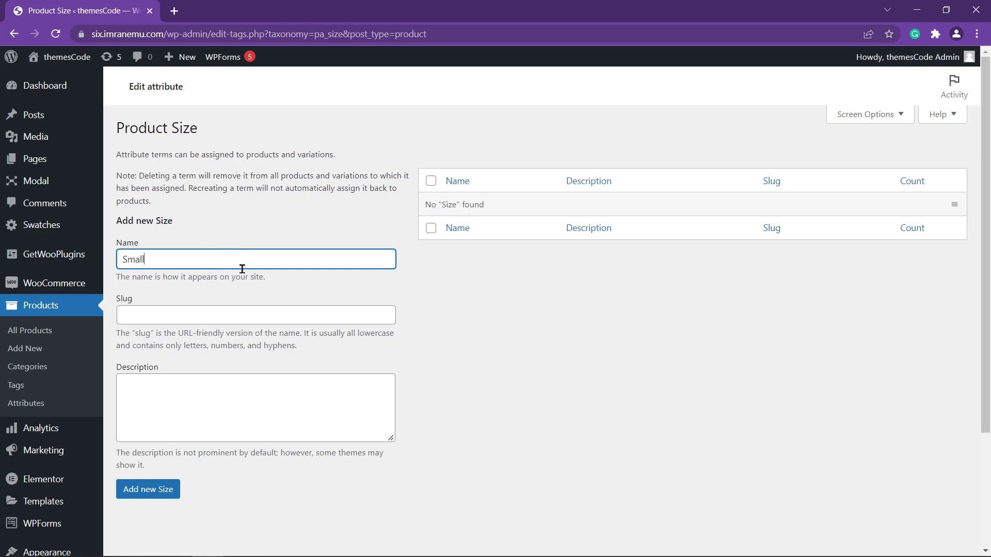
pyautogui.doubleClick(125, 301)
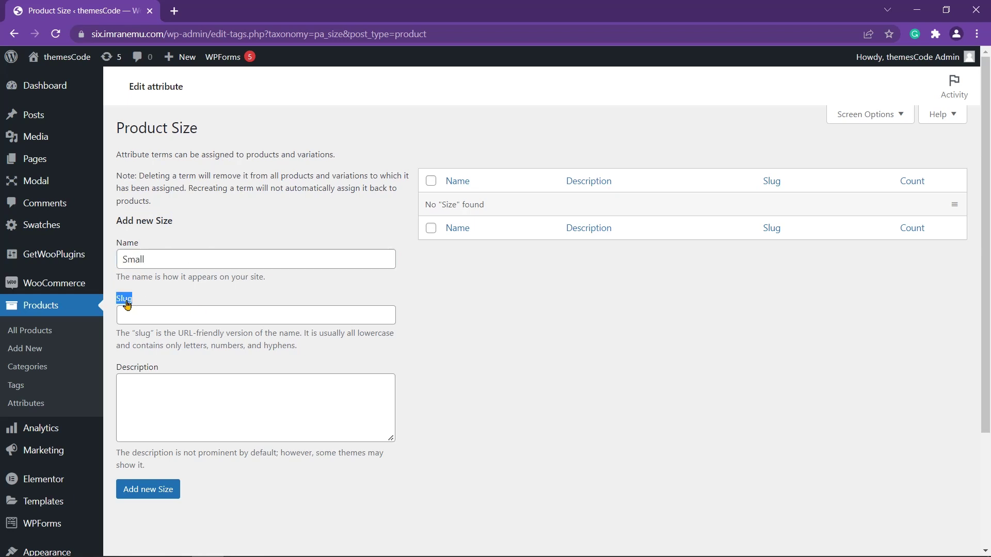
pyautogui.doubleClick(138, 367)
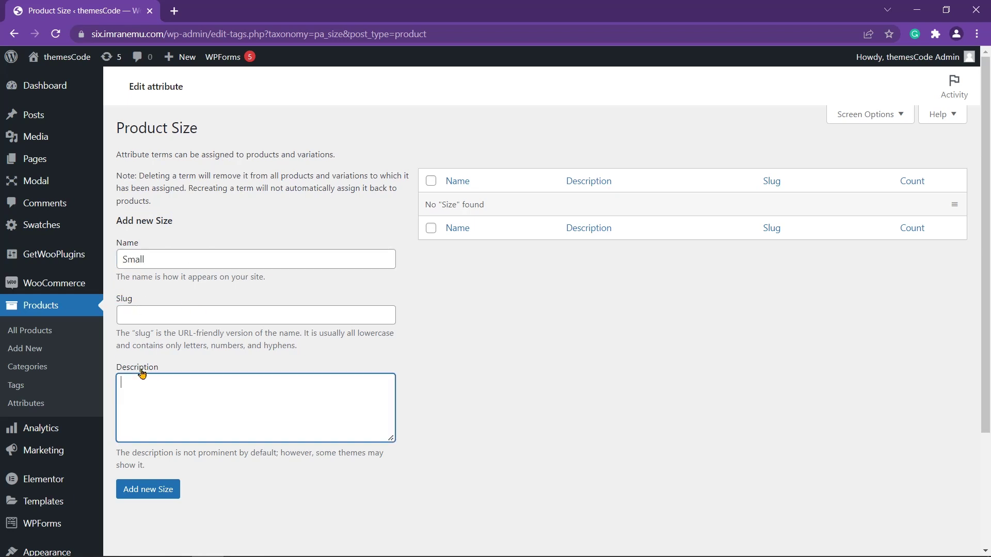
pyautogui.click(231, 477)
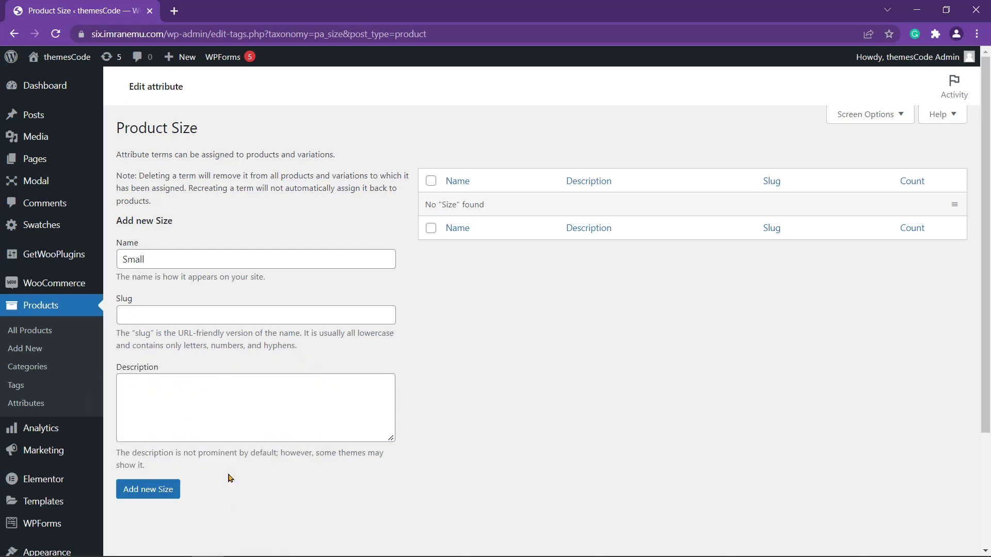
pyautogui.click(156, 491)
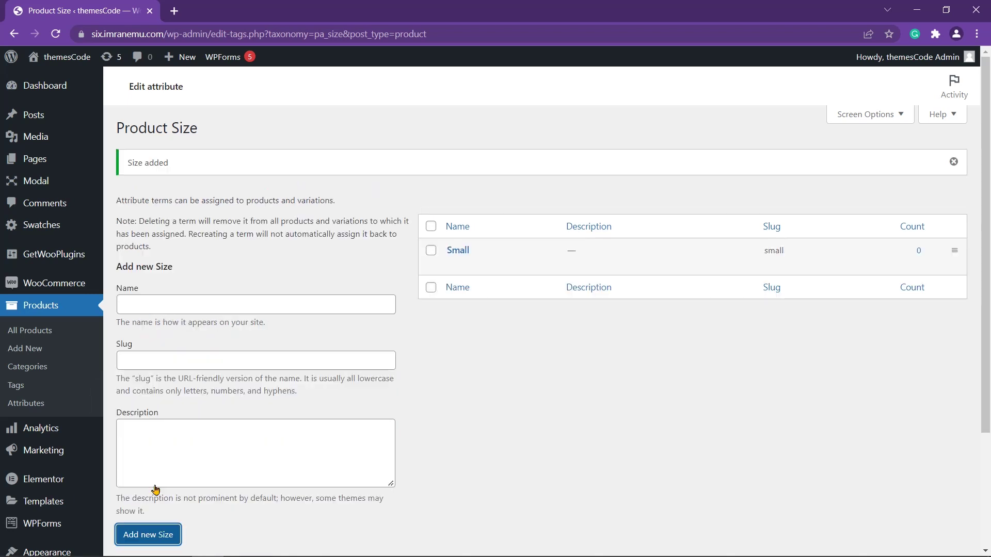
# - Review the Size row on the Attributes list: slug size, custom ordering, term Small
pyautogui.click(26, 404)
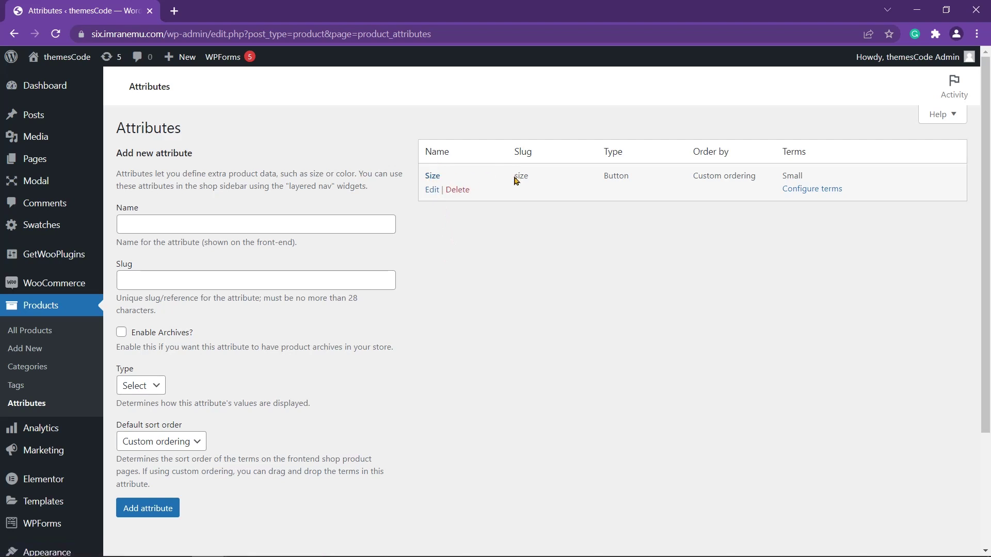
pyautogui.moveTo(515, 179); pyautogui.dragTo(530, 179)
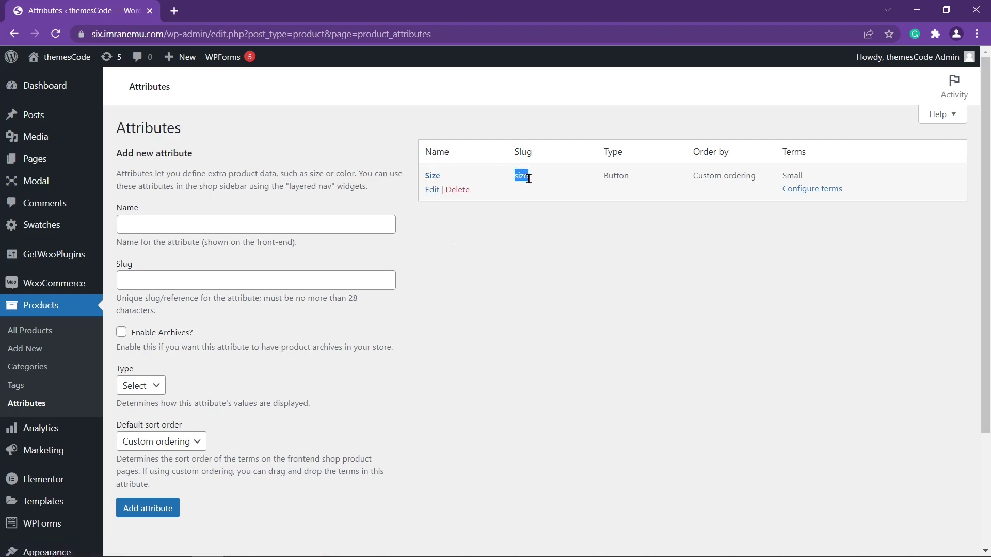
pyautogui.click(622, 190)
pyautogui.moveTo(694, 187); pyautogui.dragTo(773, 187)
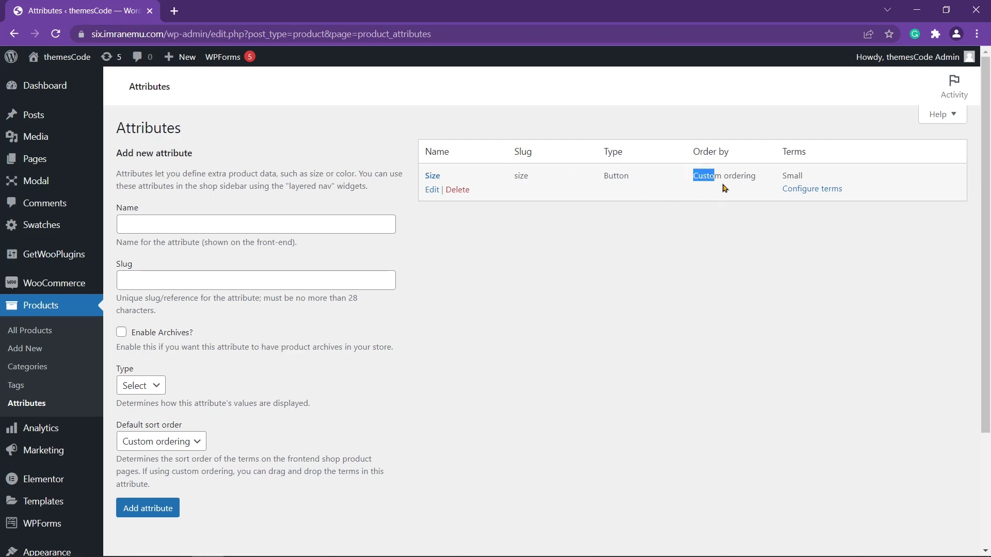
pyautogui.click(774, 179)
pyautogui.moveTo(786, 176); pyautogui.dragTo(804, 176)
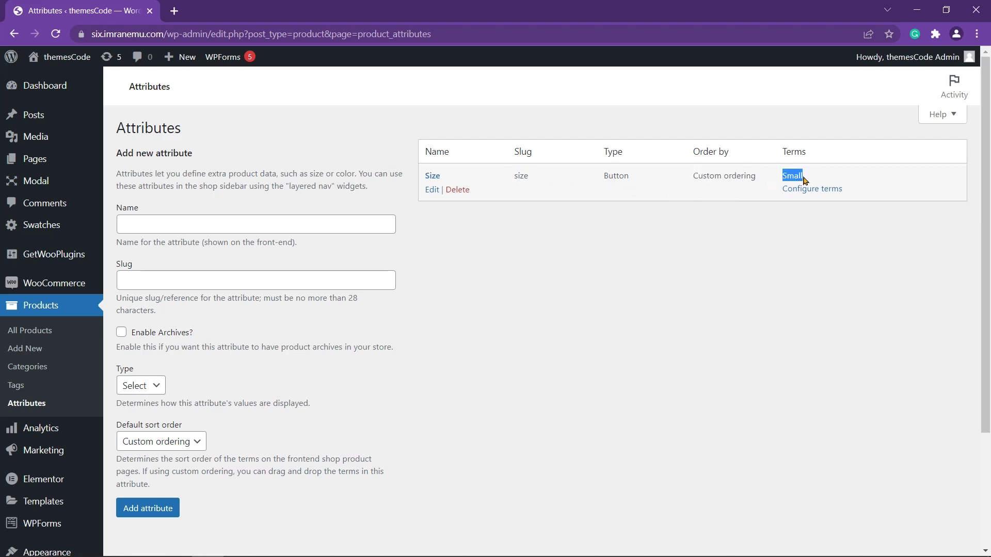
pyautogui.click(737, 195)
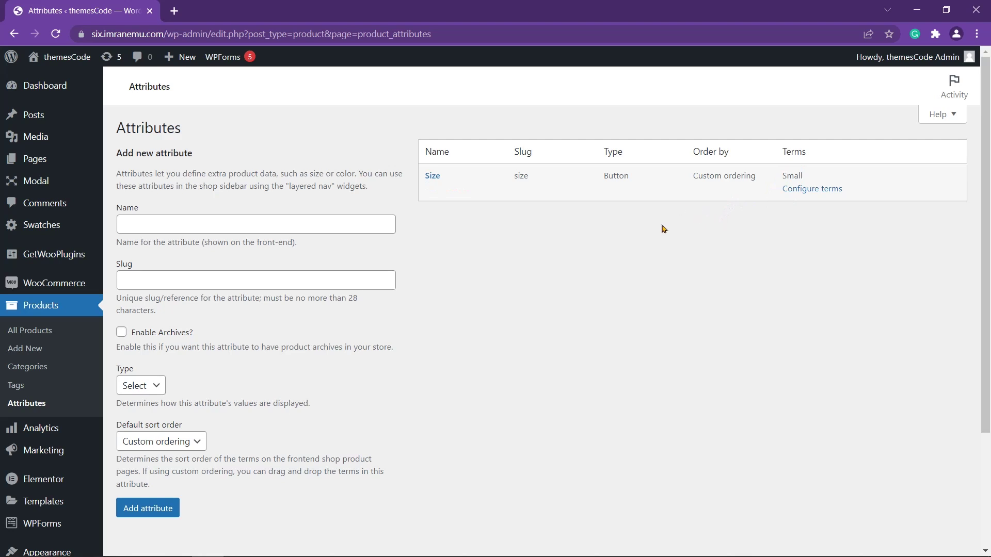
# - Add Medium and Large as further Size terms and return to Attributes
pyautogui.click(815, 190)
pyautogui.write('Medium')
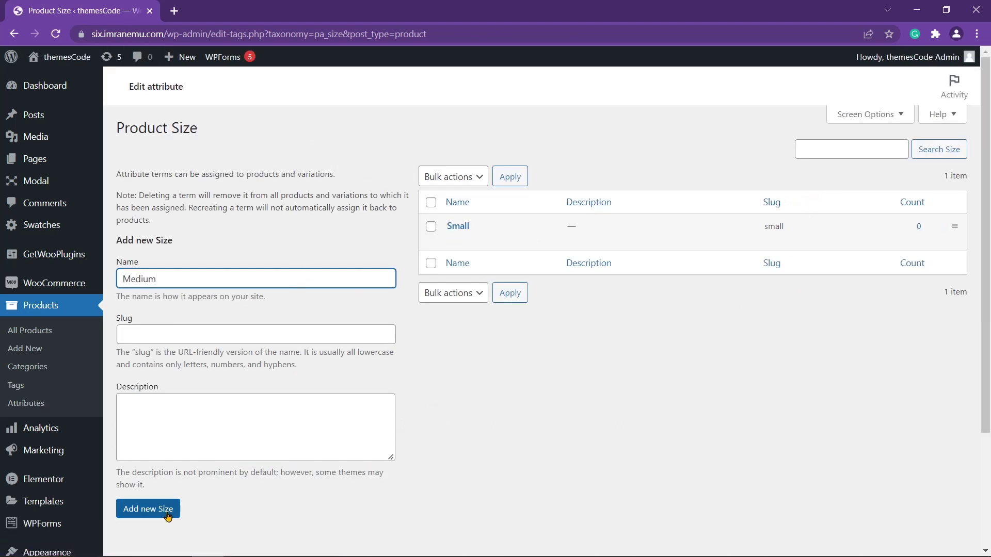
pyautogui.click(165, 511)
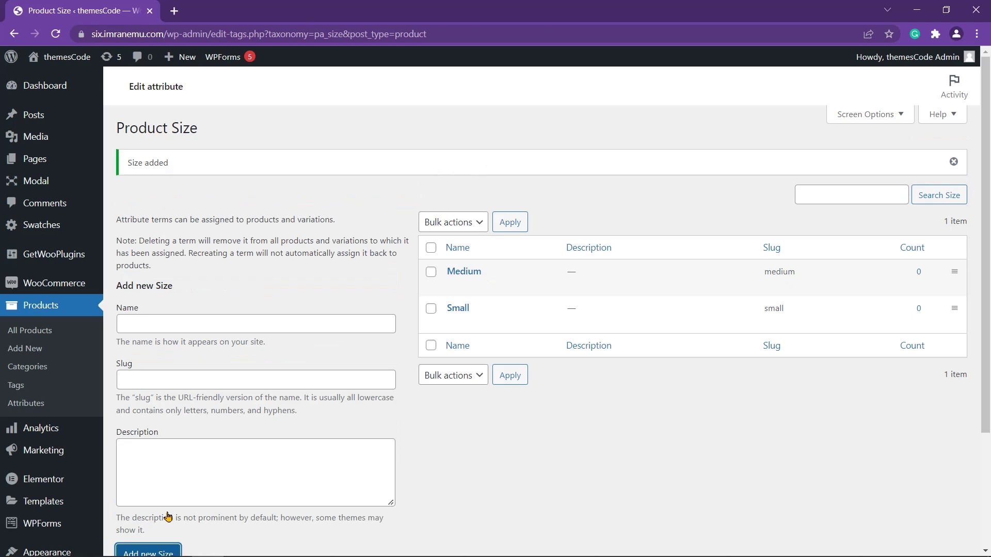
pyautogui.click(219, 324)
pyautogui.write('Large')
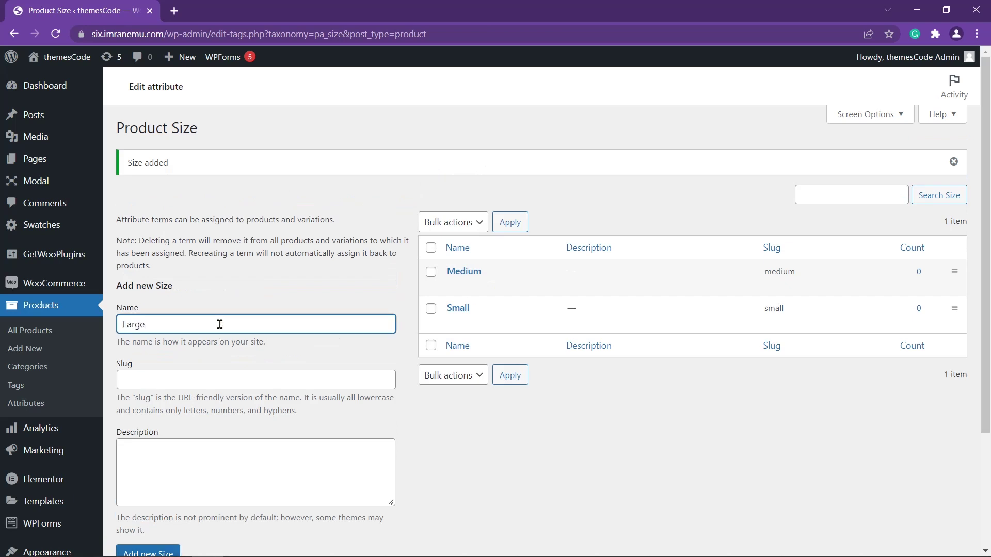
pyautogui.scroll(-1, 236, 428)
pyautogui.click(148, 489)
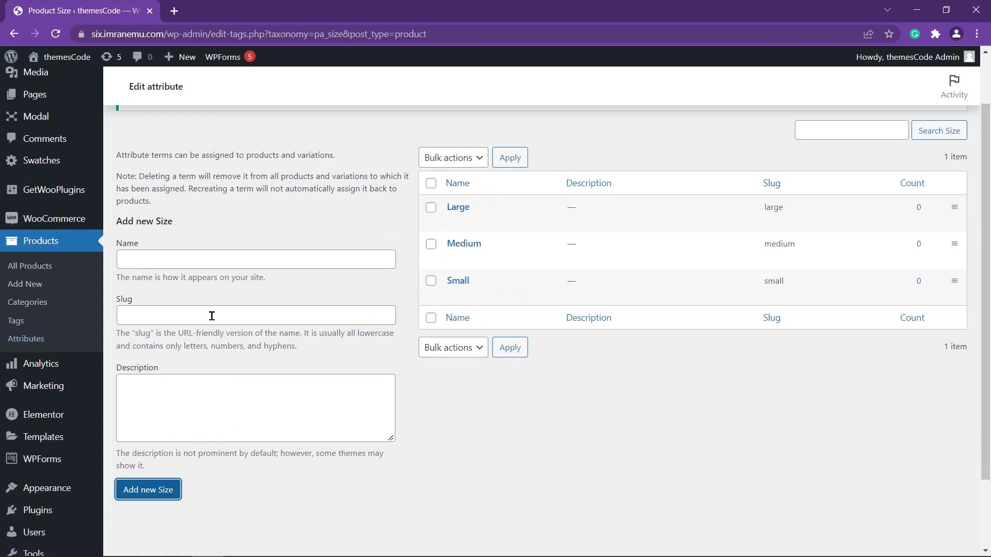
pyautogui.click(38, 338)
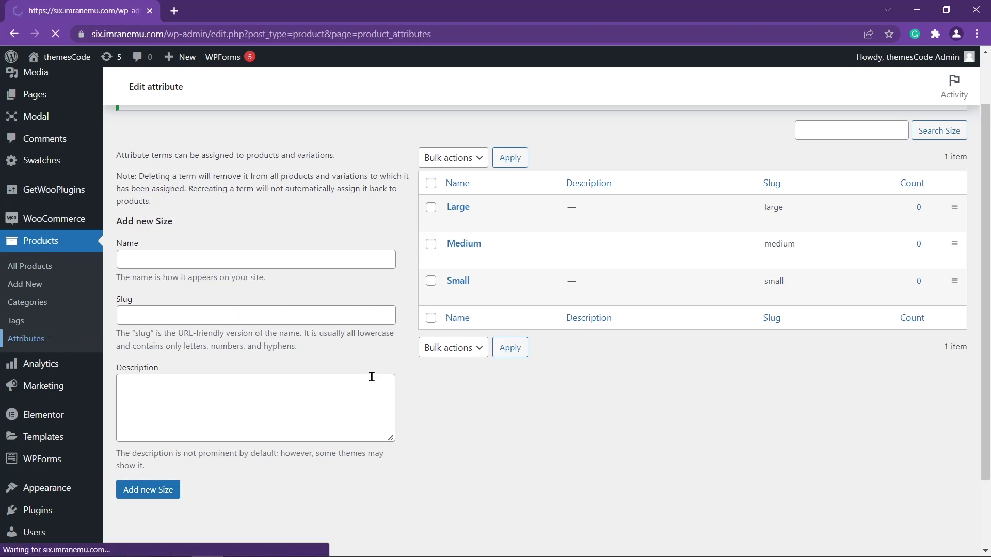
# - Create a 'Color' attribute with Color display type
pyautogui.moveTo(782, 176); pyautogui.dragTo(863, 177)
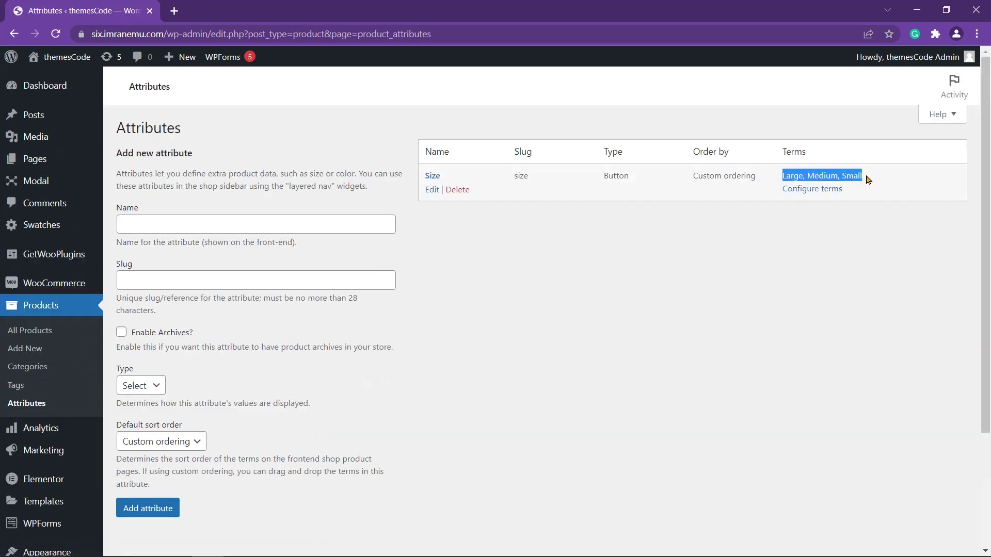
pyautogui.click(837, 207)
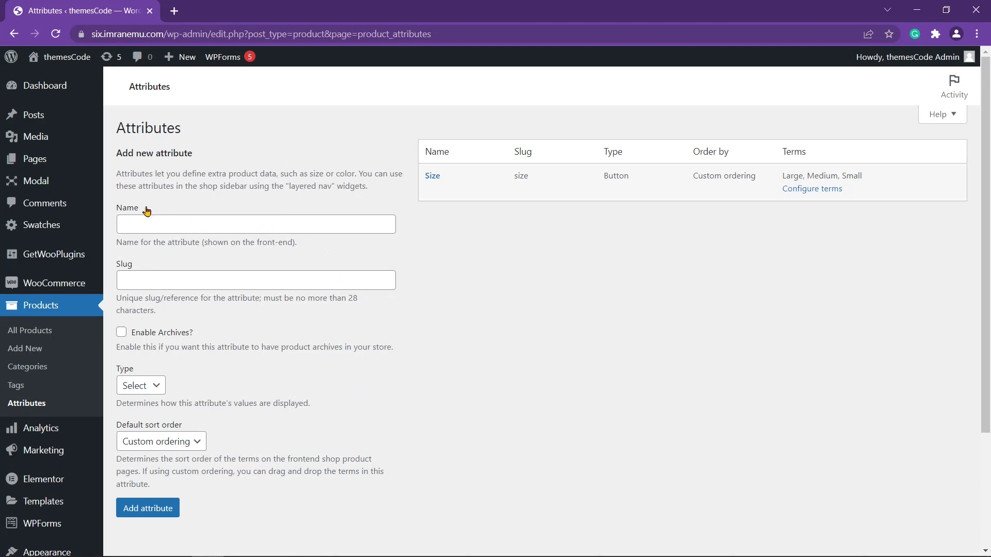
pyautogui.click(209, 225)
pyautogui.write('Color')
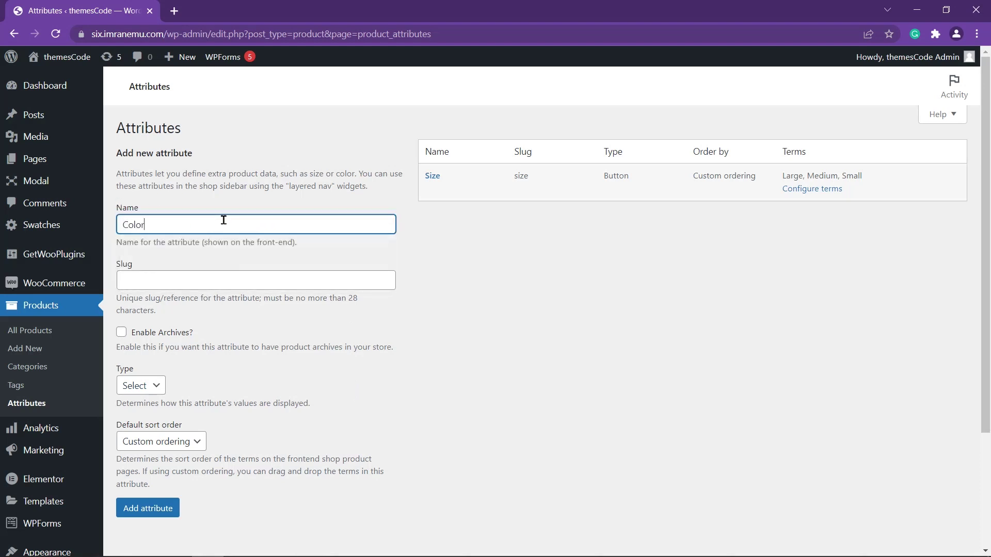
pyautogui.doubleClick(124, 368)
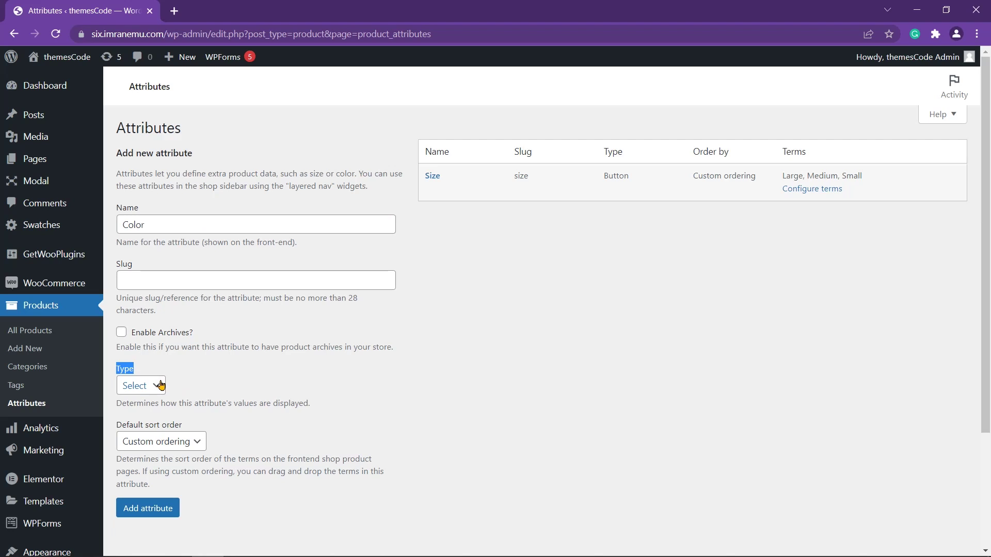
pyautogui.click(161, 384)
pyautogui.click(153, 413)
pyautogui.click(148, 515)
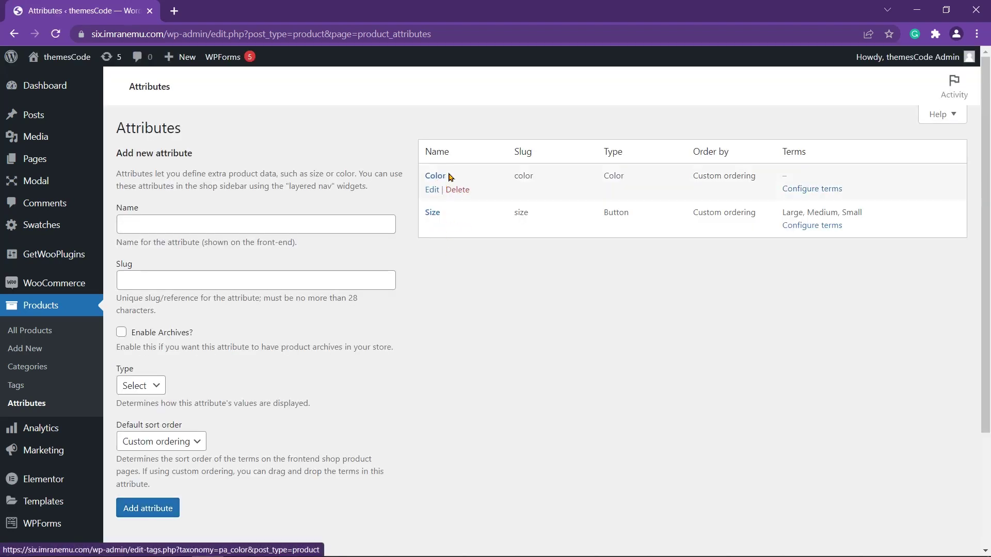
pyautogui.moveTo(475, 183)
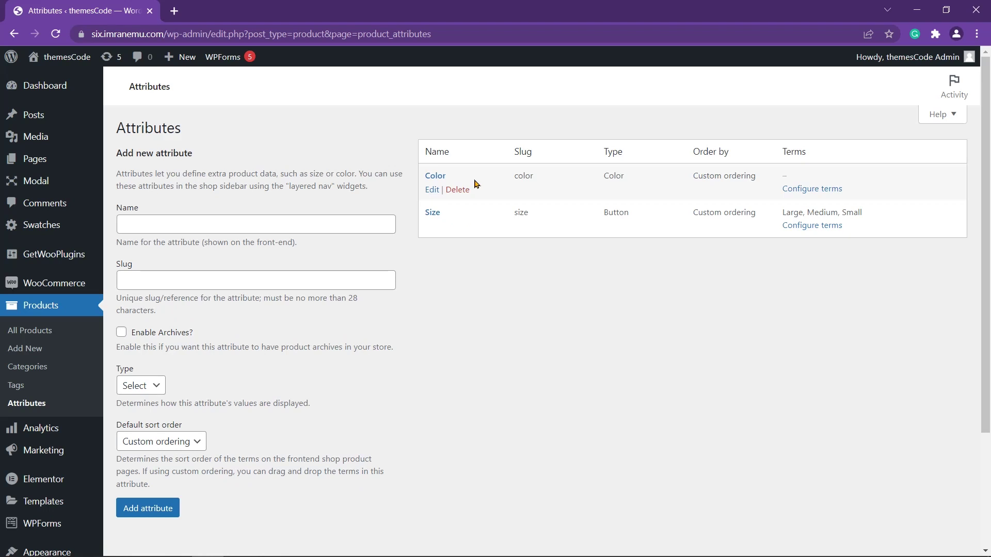
# - Start a 'Grey' Color term and try several palette colours for it
pyautogui.click(817, 189)
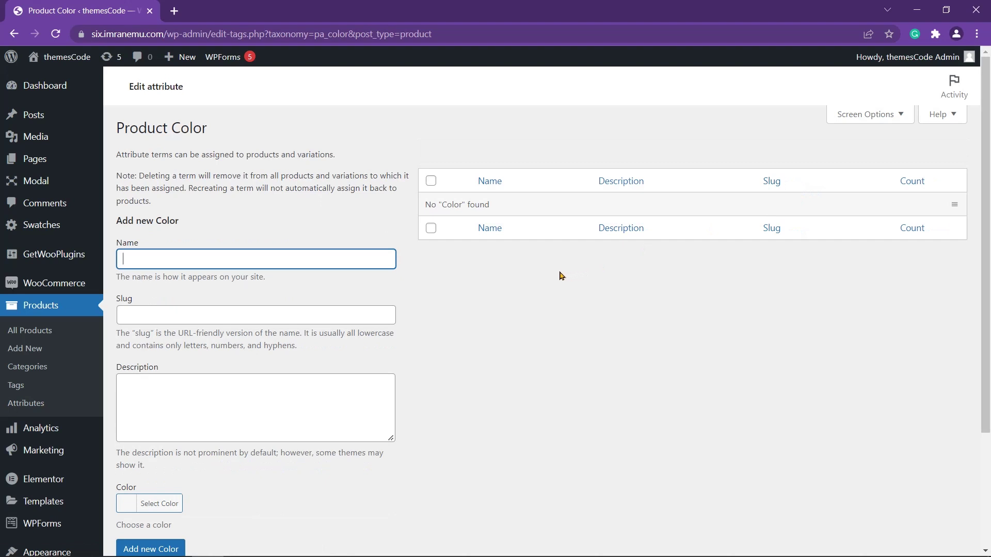
pyautogui.write('Grey')
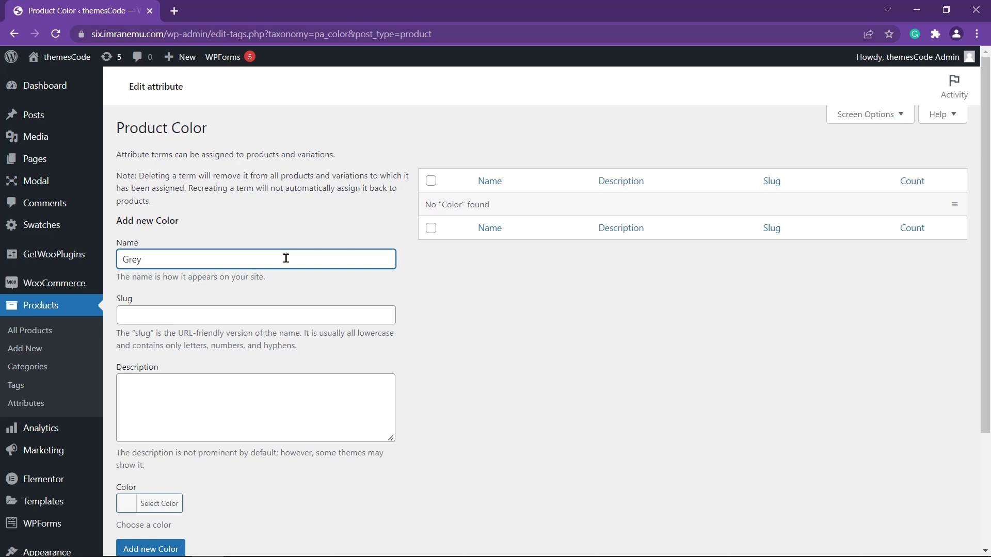
pyautogui.scroll(-1, 250, 465)
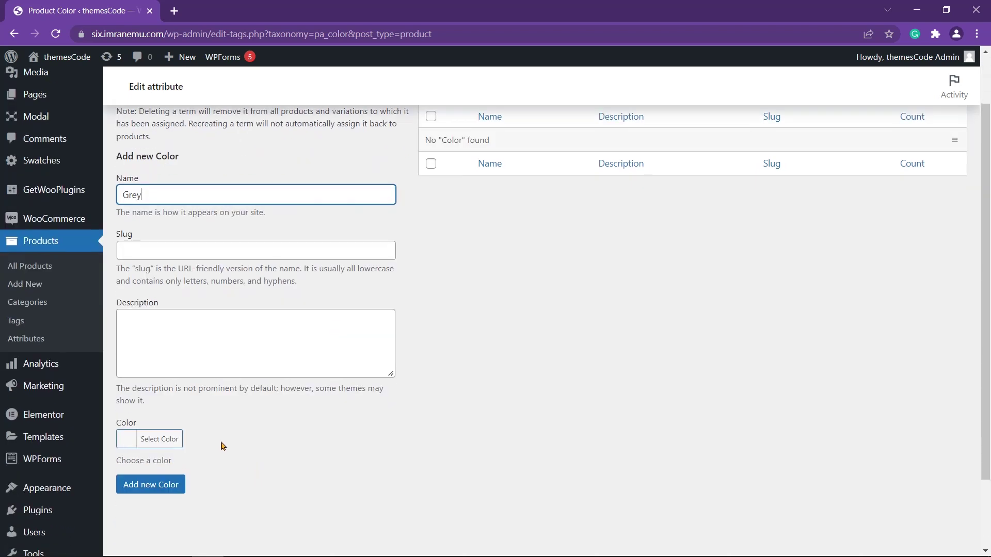
pyautogui.click(156, 448)
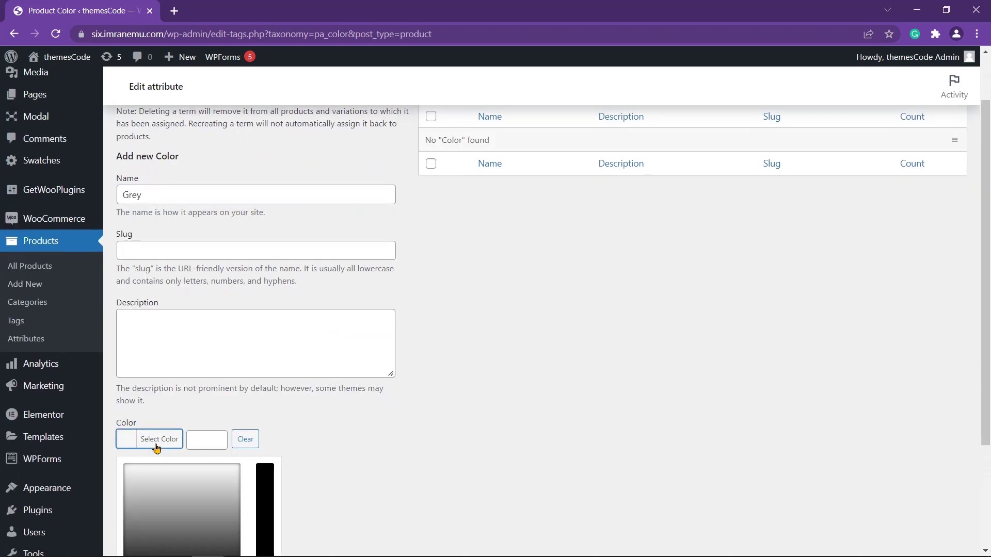
pyautogui.scroll(-2, 303, 467)
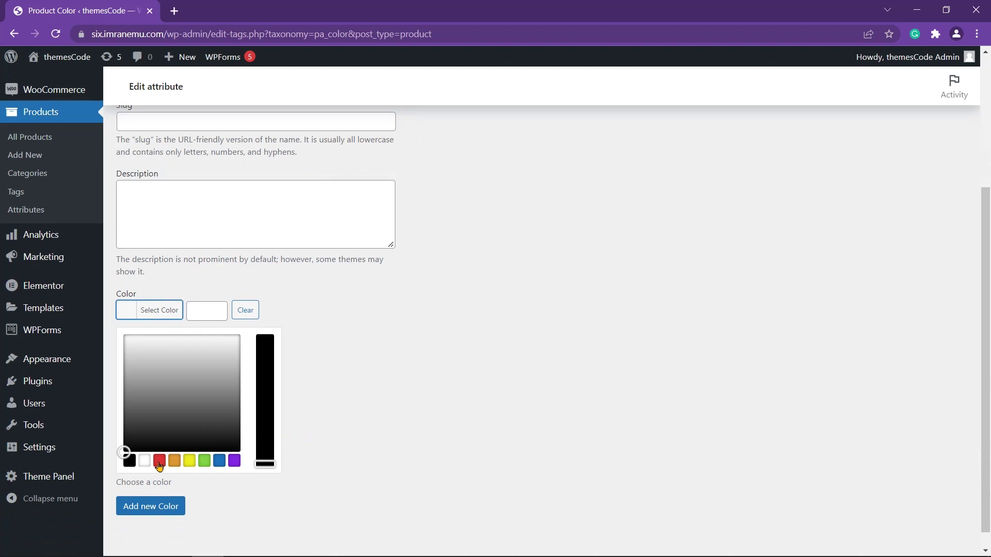
pyautogui.click(160, 461)
pyautogui.click(190, 461)
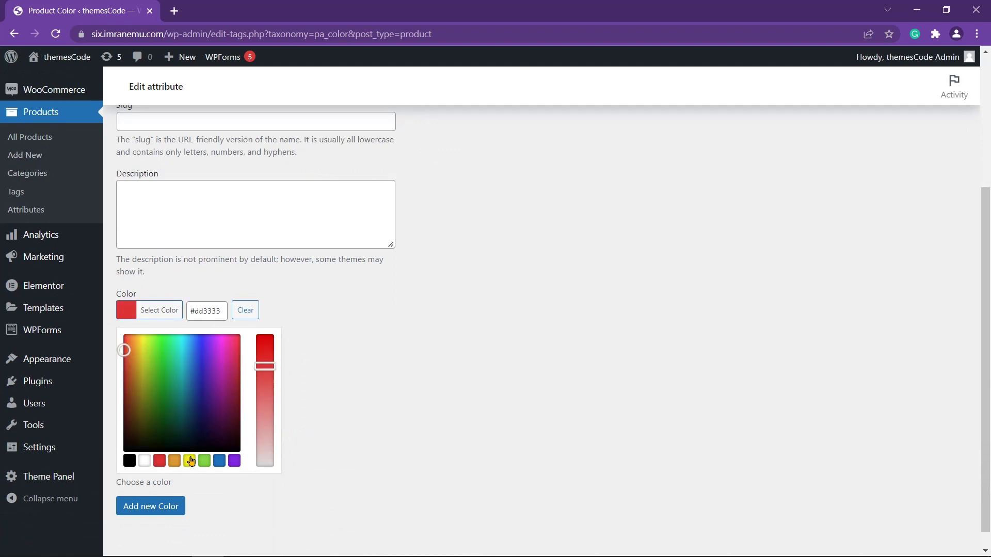
pyautogui.click(204, 461)
pyautogui.click(234, 461)
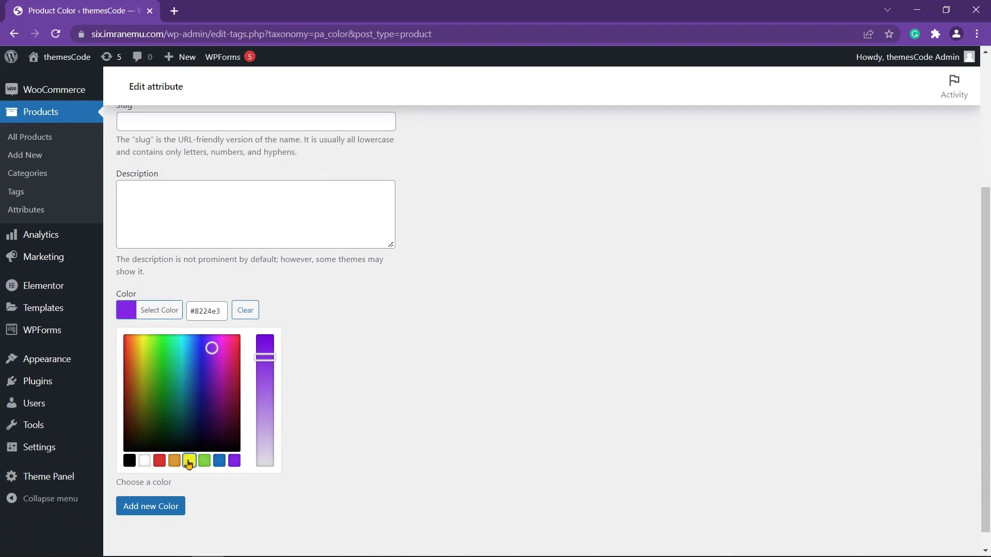
pyautogui.click(190, 461)
pyautogui.click(144, 461)
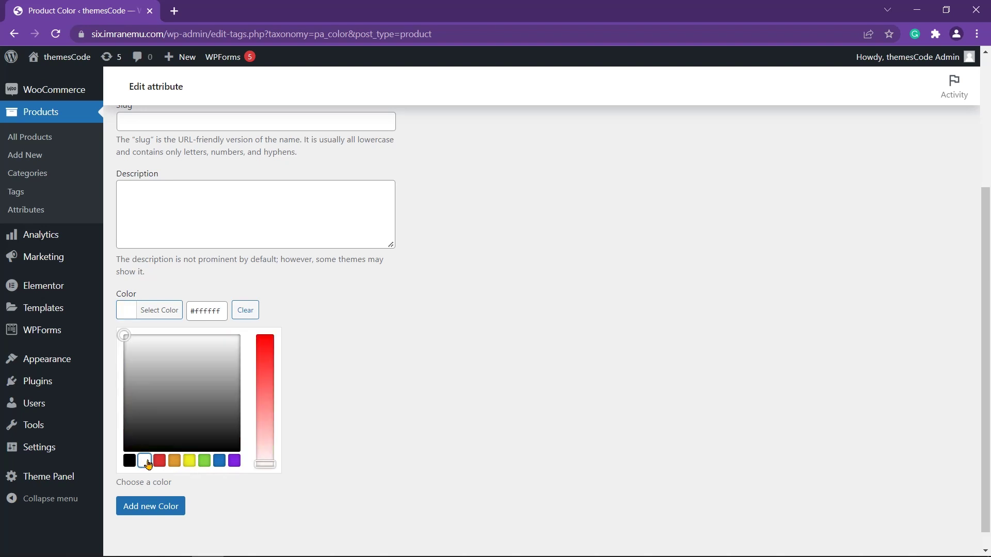
# - Set Grey's swatch hex to 94968b and add the term
pyautogui.doubleClick(206, 311)
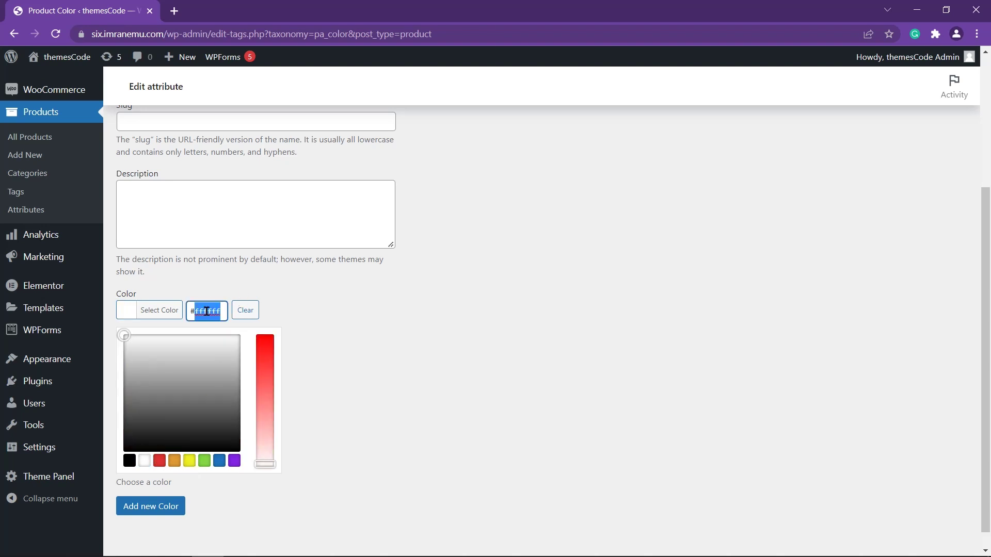
pyautogui.write('9496')
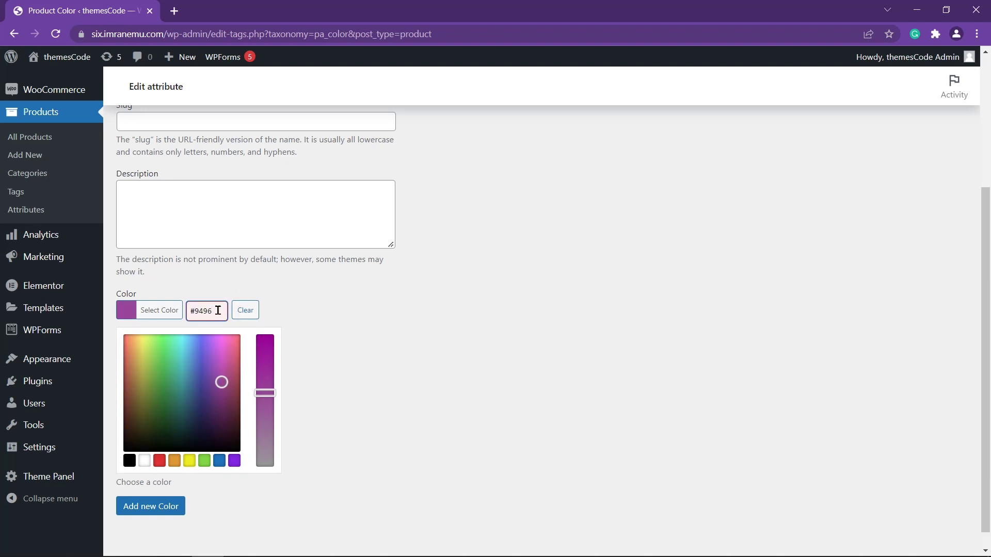
pyautogui.write('8b')
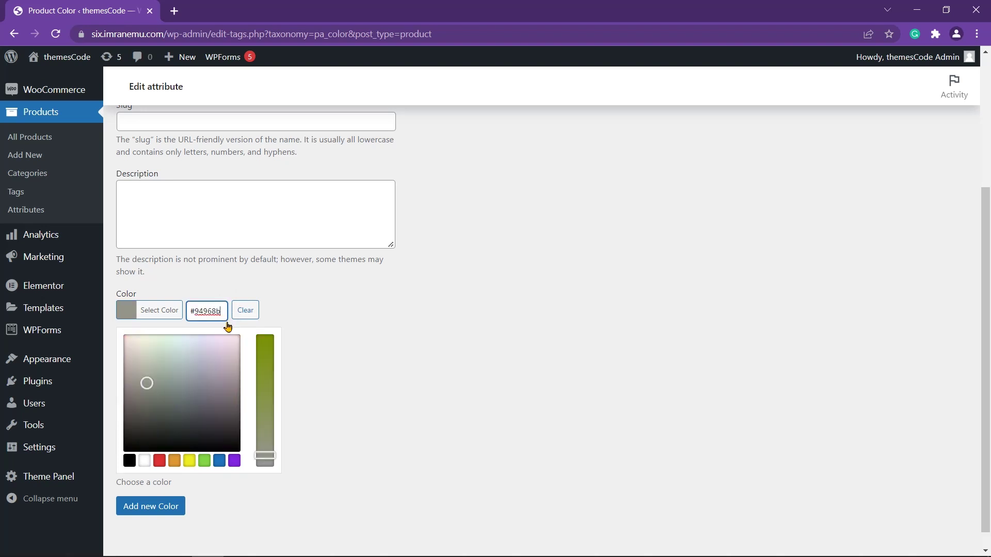
pyautogui.click(149, 510)
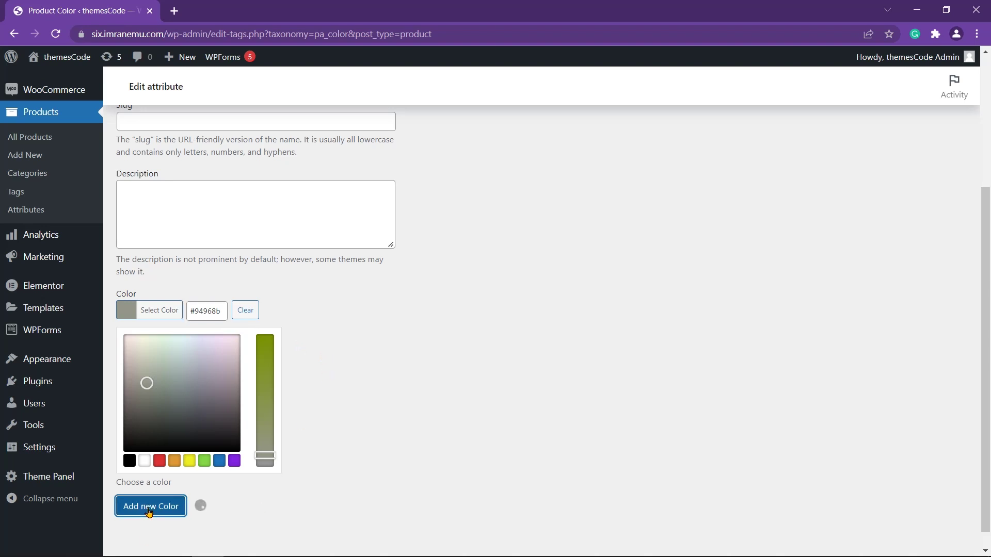
pyautogui.scroll(5, 362, 446)
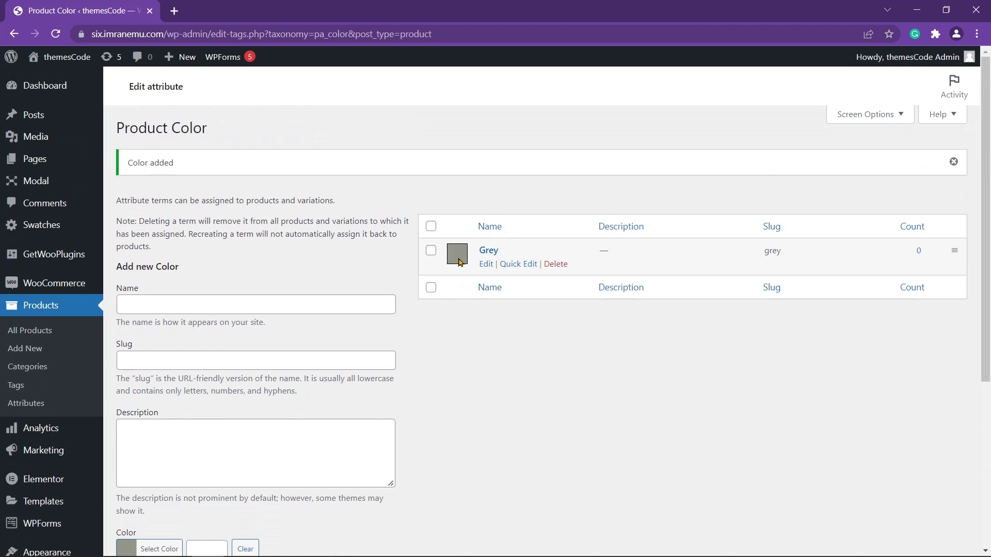
# - Add a Black Color term using the black palette swatch
pyautogui.click(242, 304)
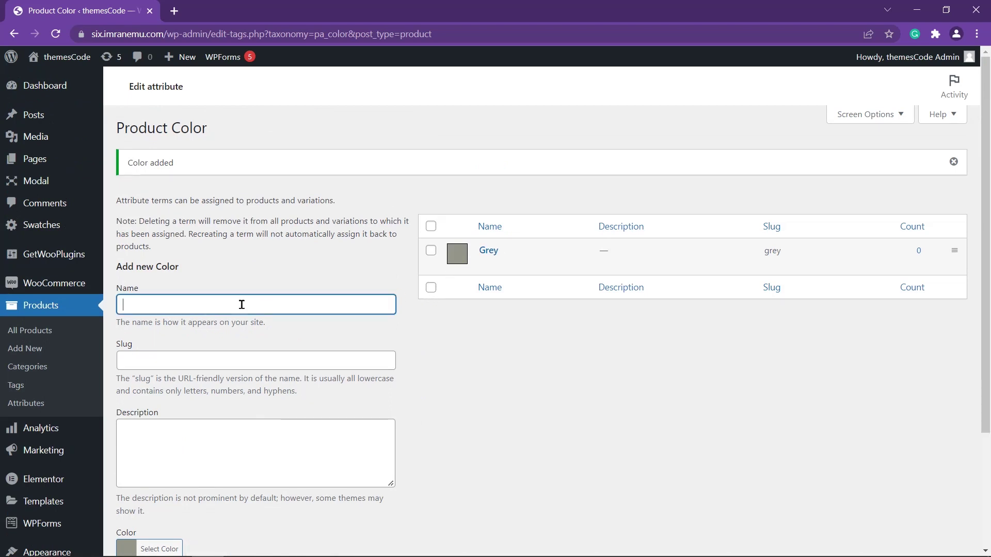
pyautogui.write('Black')
pyautogui.scroll(-3, 222, 361)
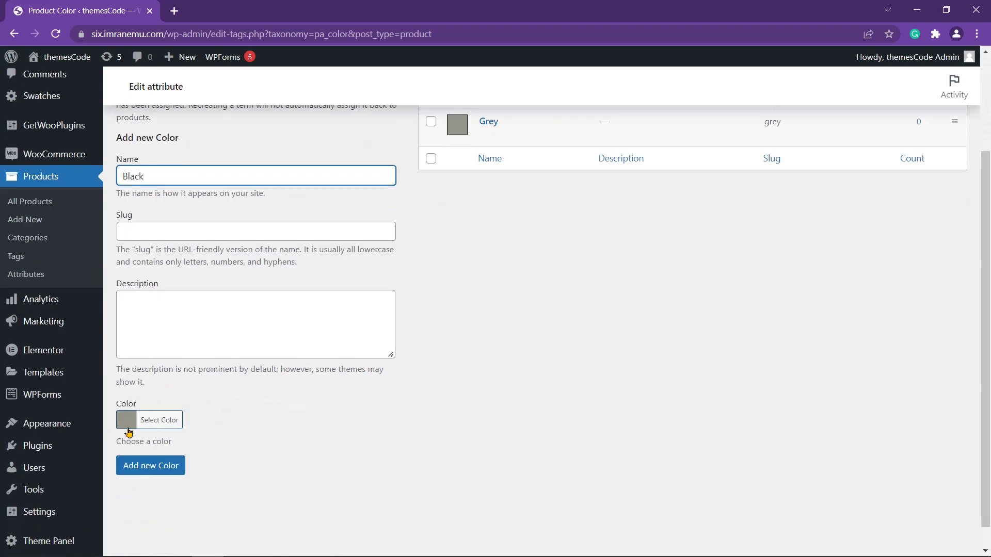
pyautogui.click(158, 420)
pyautogui.scroll(-1, 245, 449)
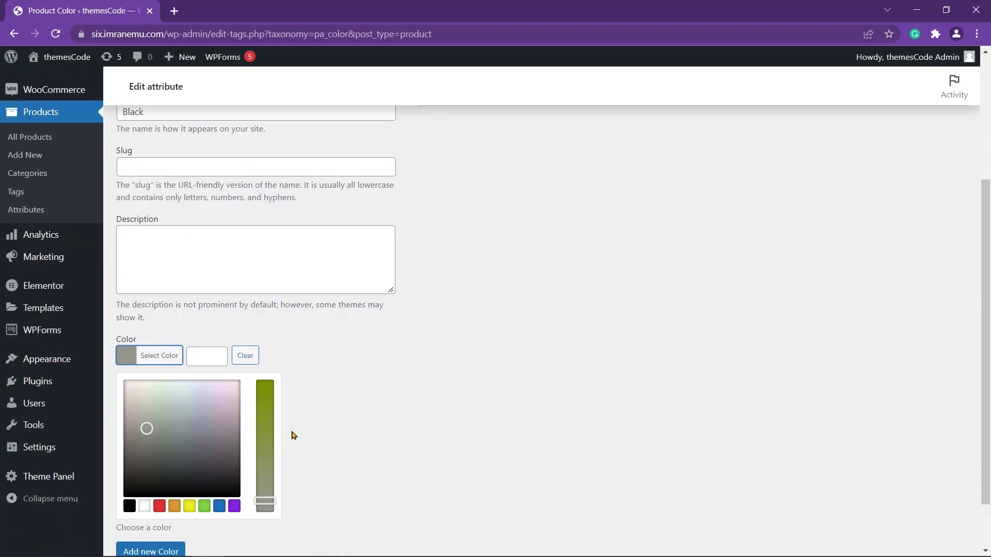
pyautogui.click(129, 507)
pyautogui.scroll(-1, 305, 424)
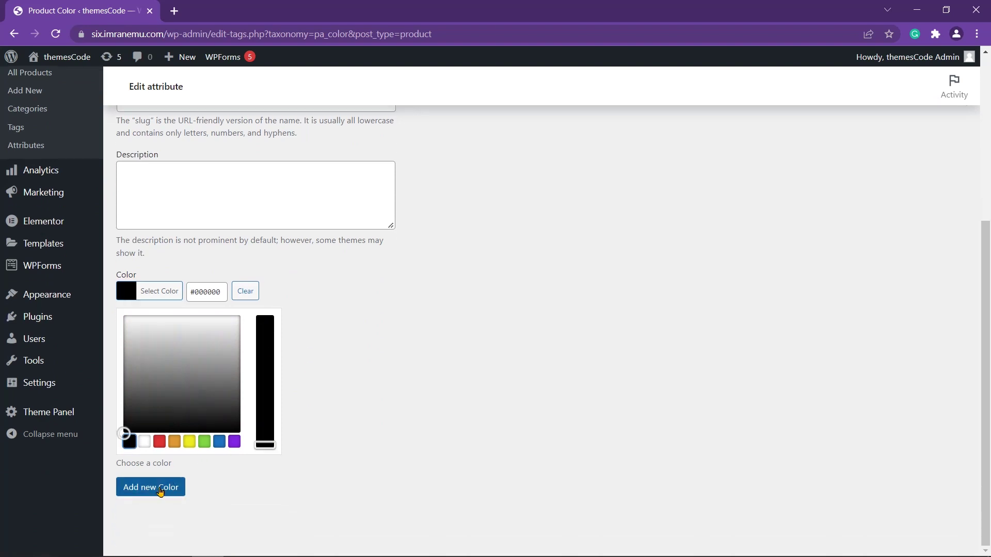
pyautogui.click(157, 493)
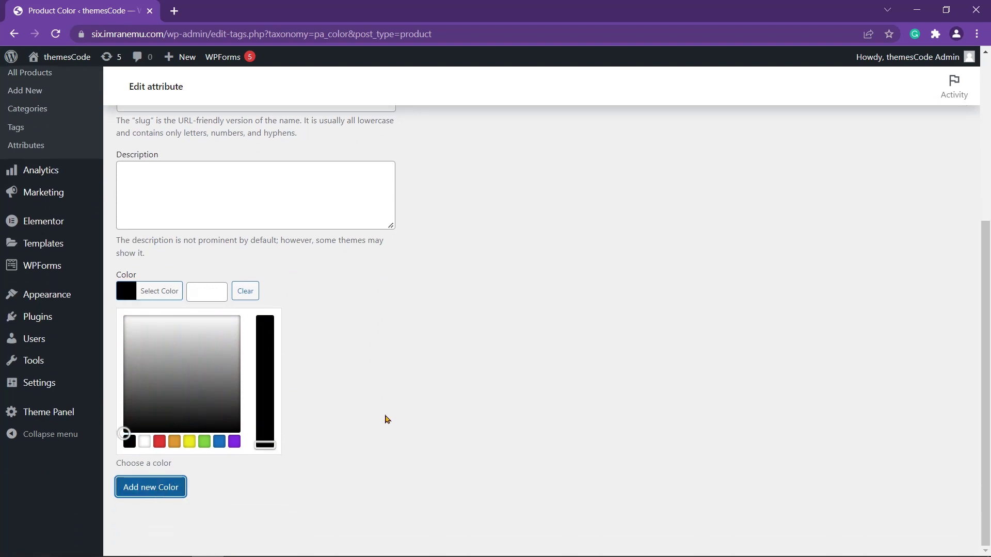
pyautogui.scroll(1, 362, 413)
pyautogui.scroll(2, 393, 341)
# - Add a Brown Color term with hex #5e3f31
pyautogui.click(231, 238)
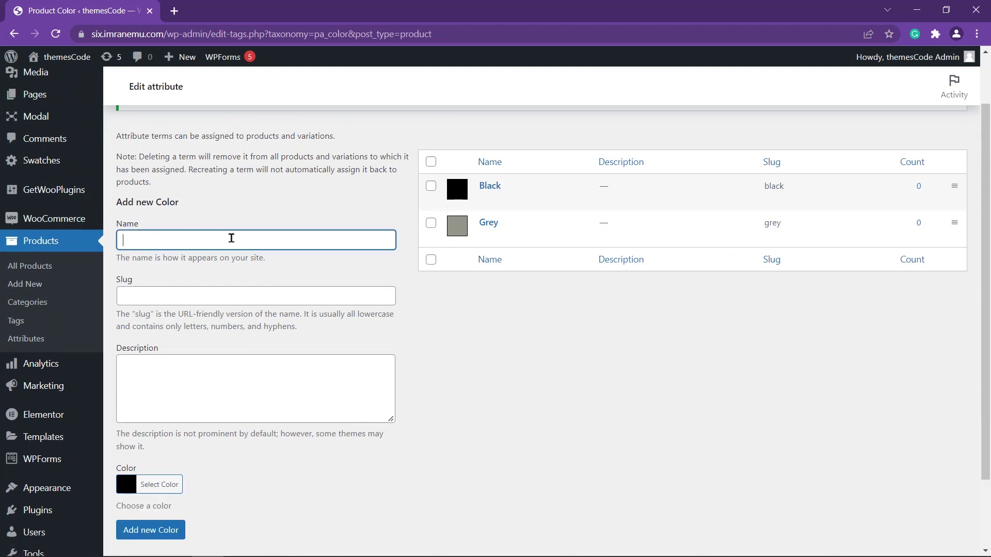
pyautogui.write('Brown')
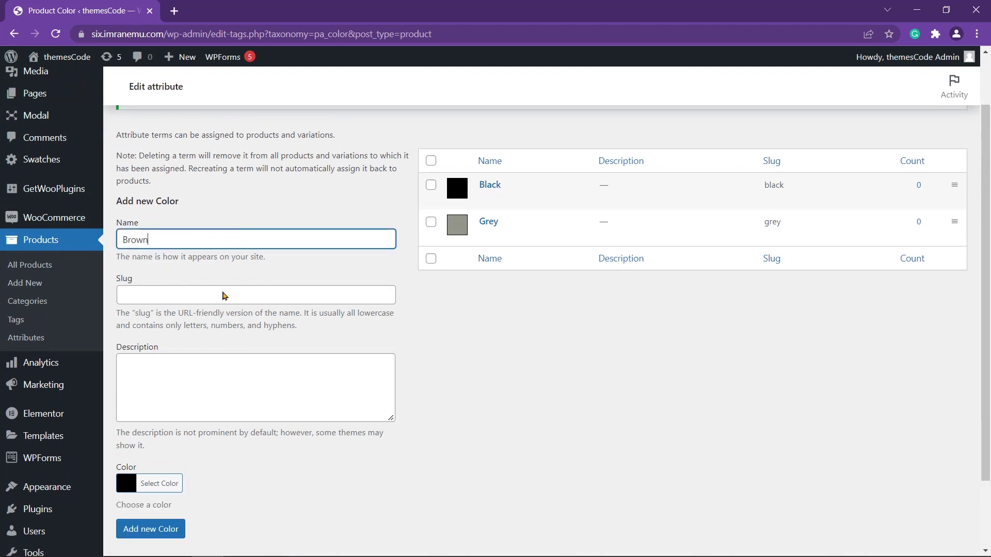
pyautogui.scroll(-2, 222, 263)
pyautogui.click(144, 400)
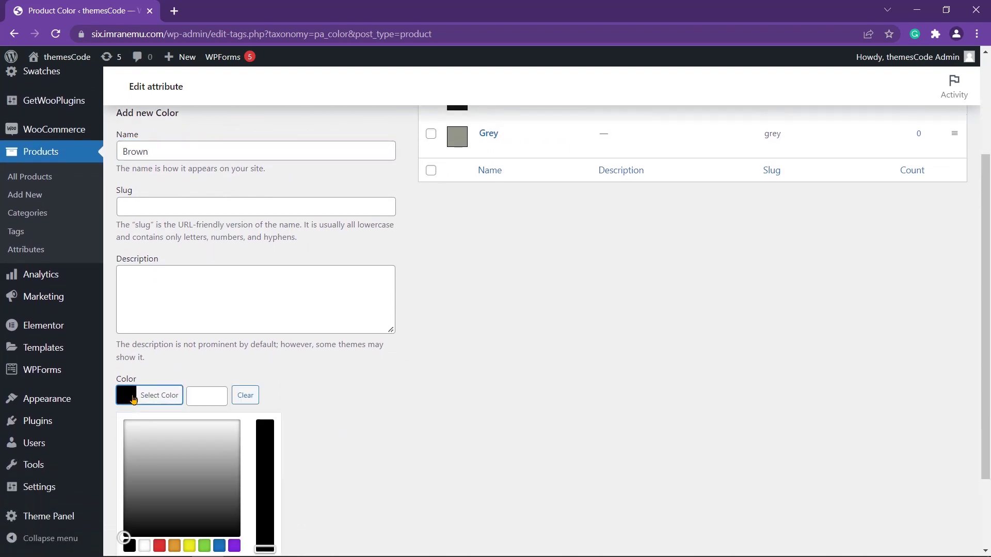
pyautogui.click(210, 397)
pyautogui.write('#5e3f31')
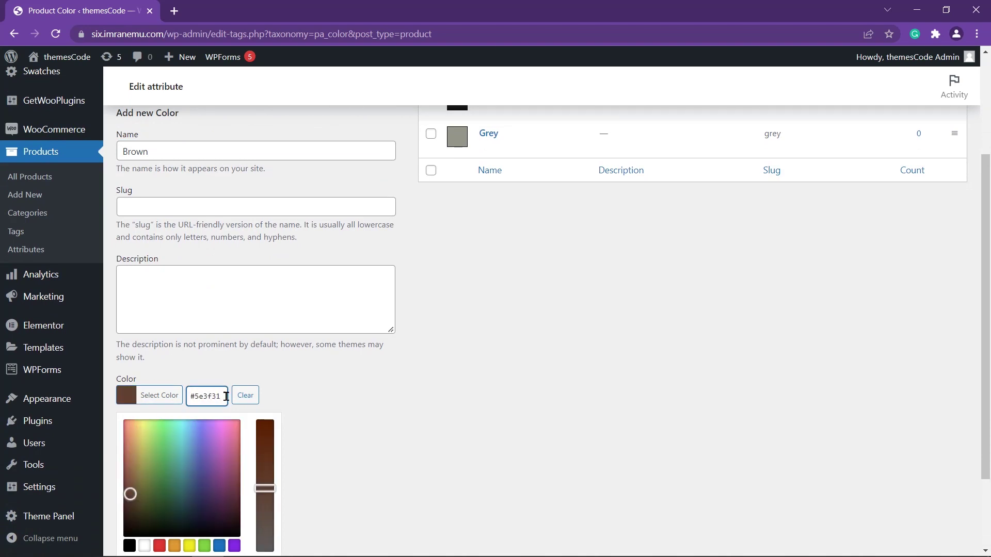
pyautogui.scroll(-2, 227, 396)
pyautogui.click(143, 488)
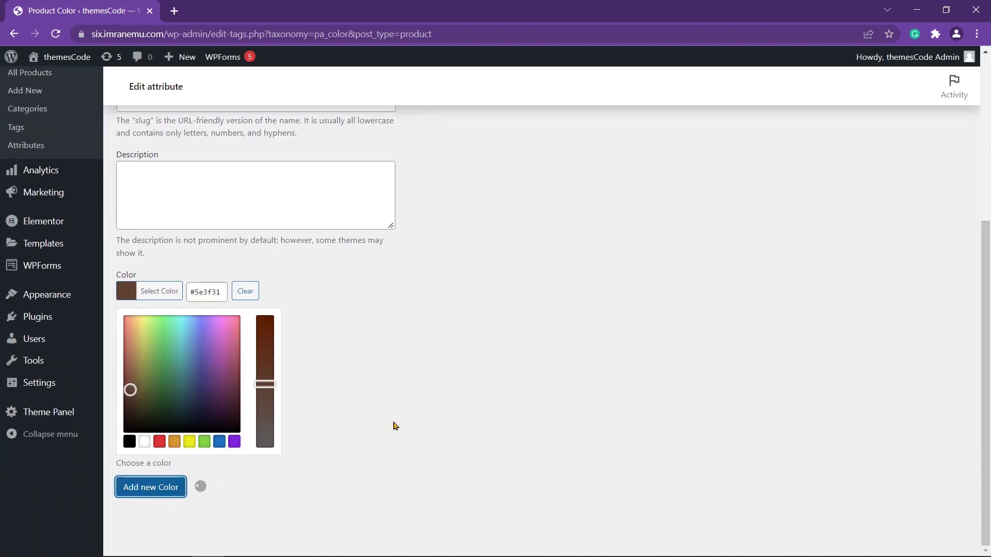
pyautogui.scroll(2, 397, 425)
pyautogui.scroll(1, 402, 417)
pyautogui.scroll(2, 413, 408)
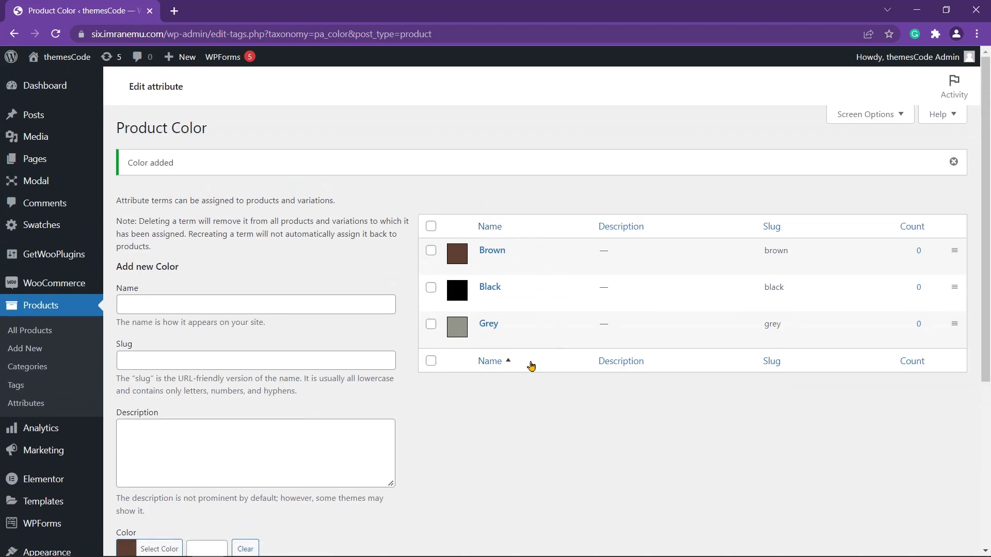
# - Return to the Attributes list showing Color (Black, Brown, Grey) and Size (Large, Medium, Small)
pyautogui.click(41, 408)
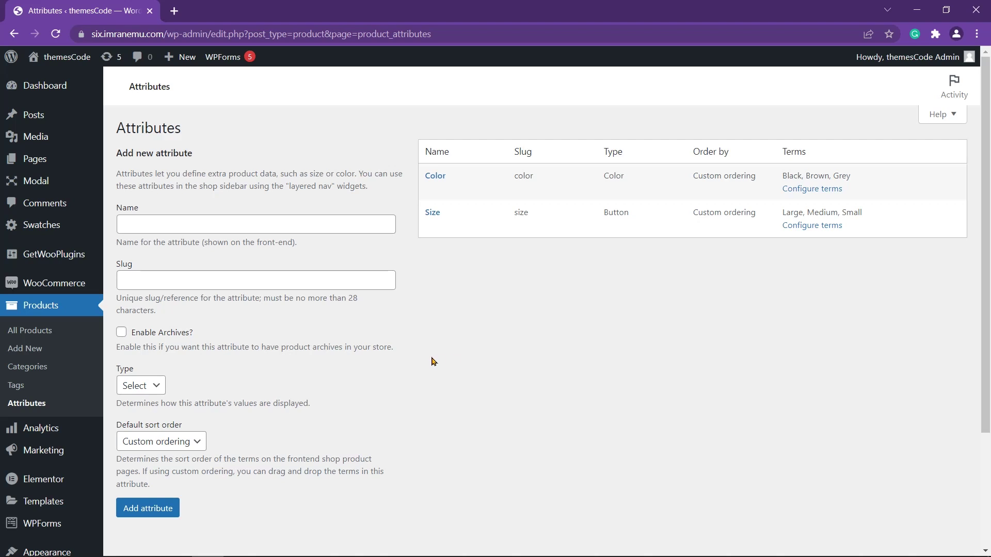
# - Start a new product titled 'Casual Pant'
pyautogui.click(26, 351)
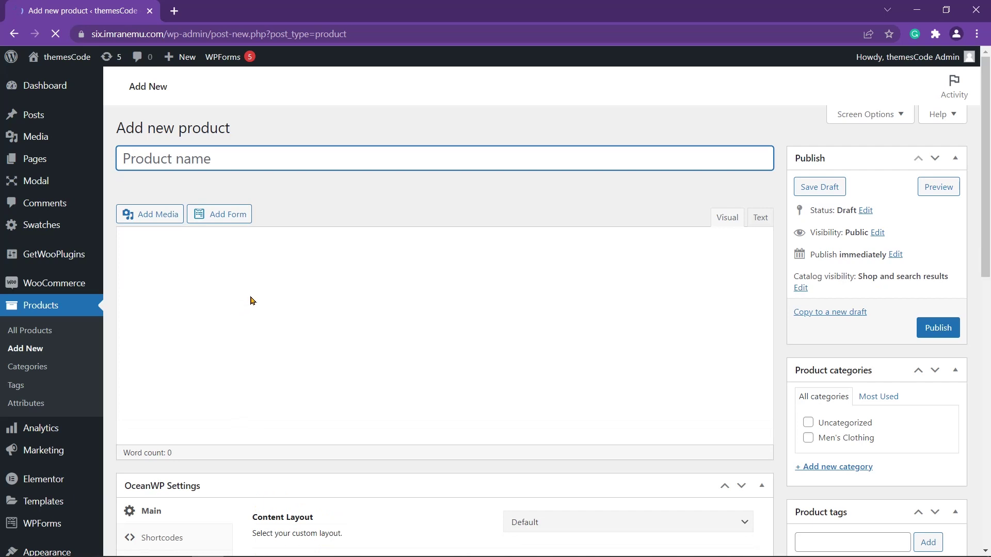
pyautogui.write('Casua')
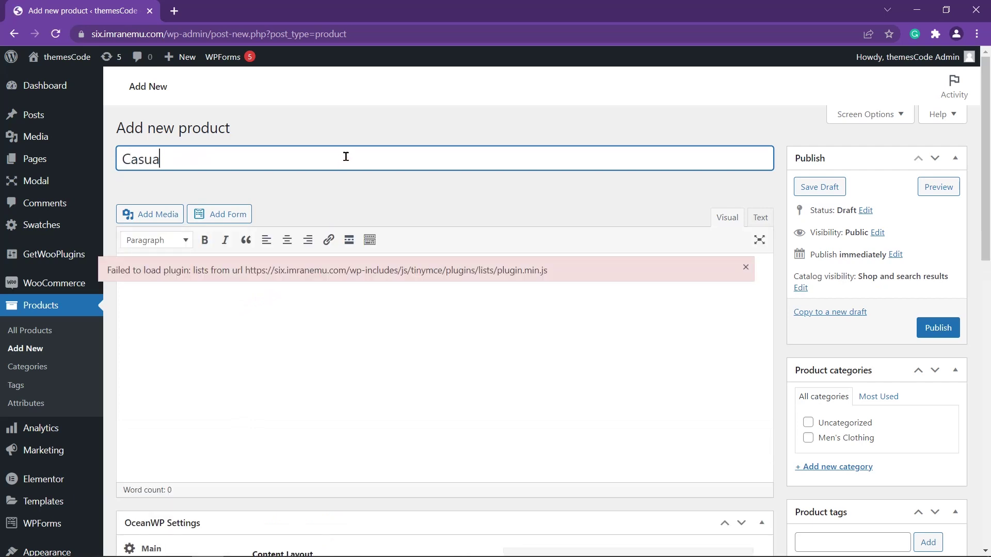
pyautogui.write('l Pant')
pyautogui.click(282, 278)
# - Set the product data type to Variable product
pyautogui.scroll(-2, 282, 277)
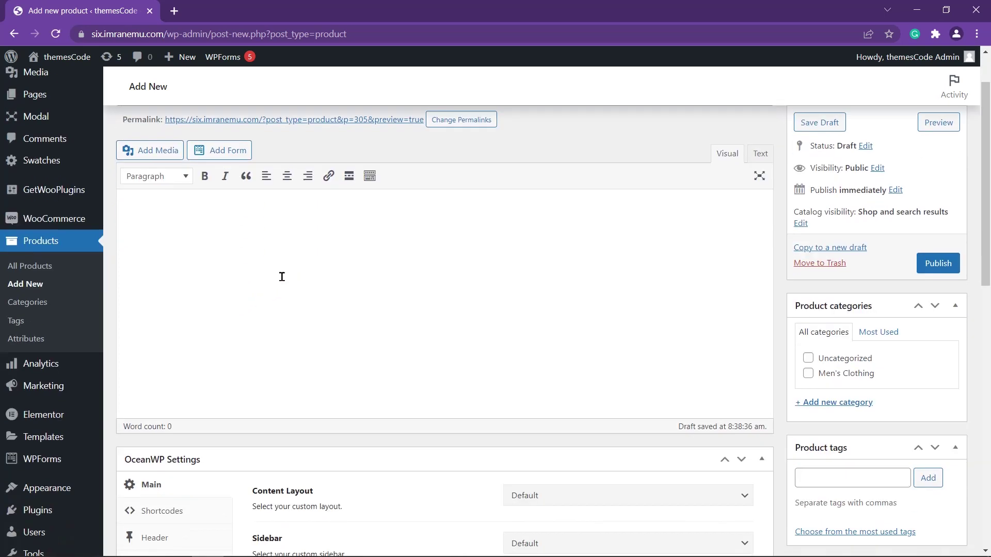
pyautogui.scroll(-2, 282, 277)
pyautogui.scroll(-3, 281, 277)
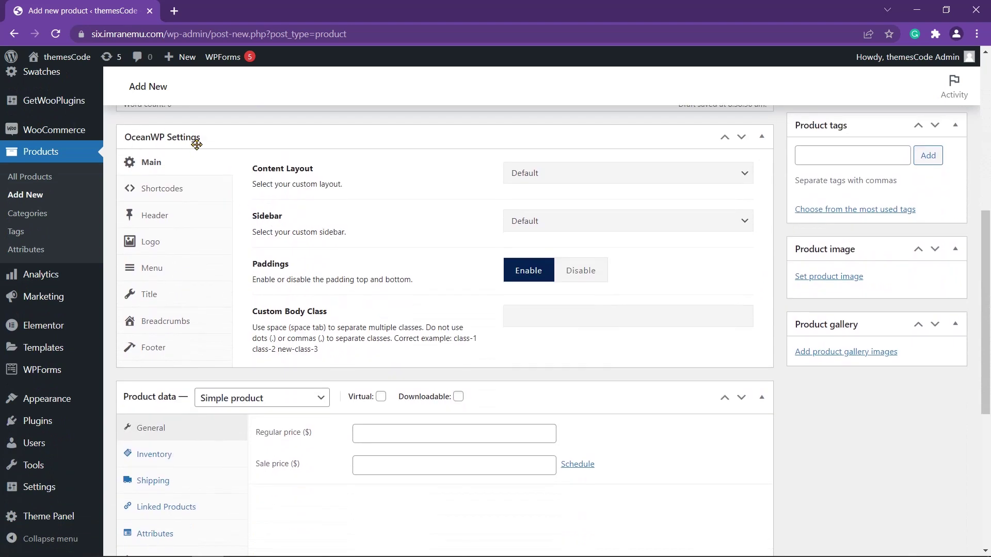
pyautogui.scroll(-2, 253, 227)
pyautogui.scroll(-1, 320, 210)
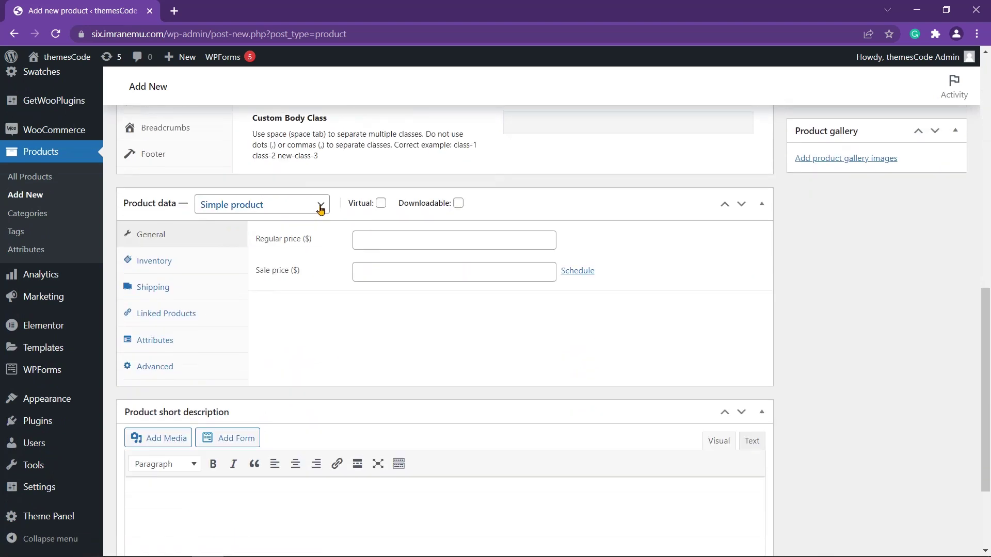
pyautogui.click(320, 209)
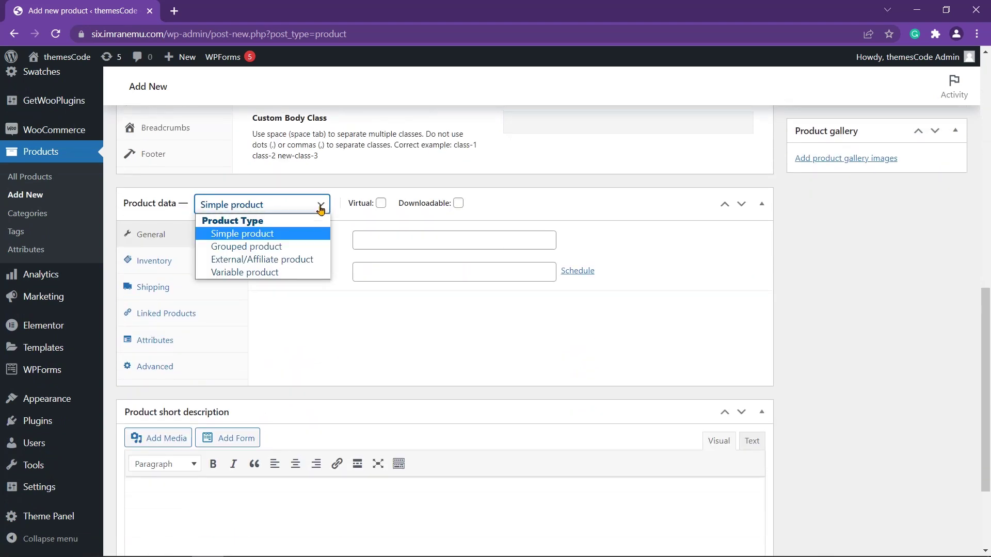
pyautogui.click(293, 274)
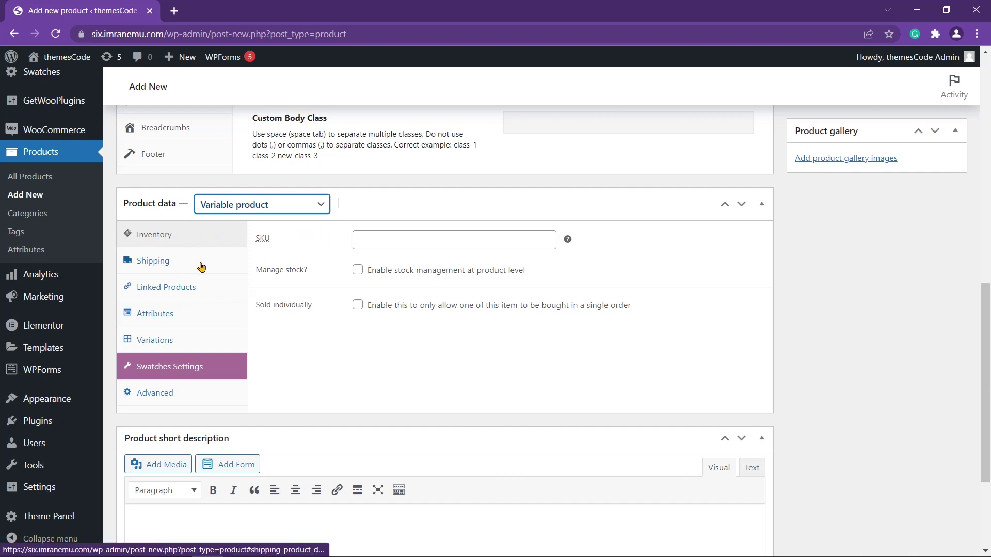
# - Add Color with all terms, used for variations, and save the attributes
pyautogui.click(164, 318)
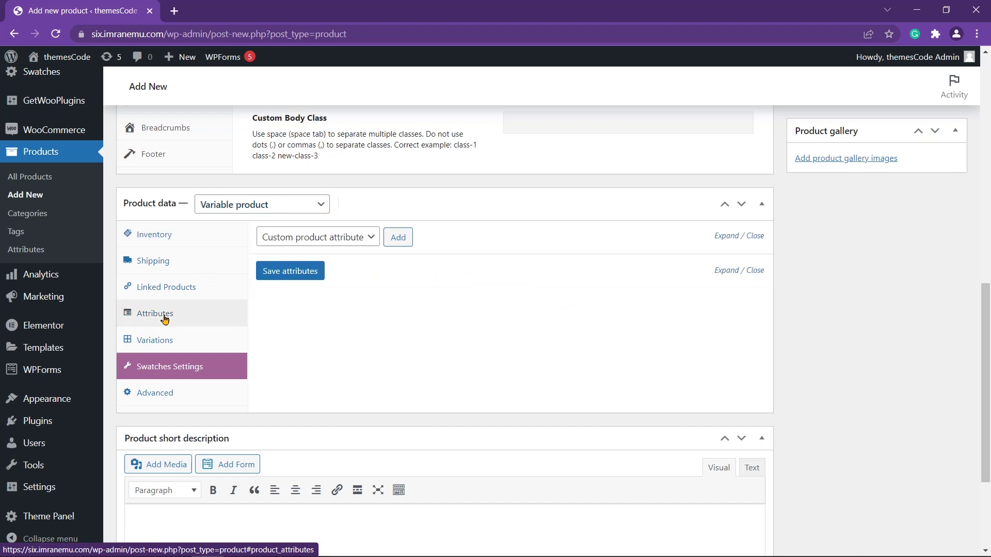
pyautogui.click(373, 242)
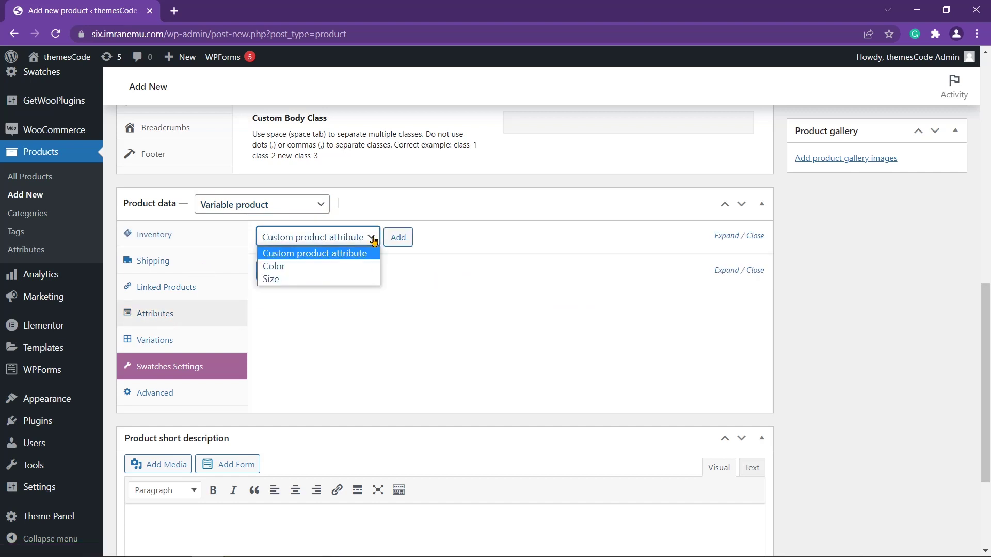
pyautogui.click(355, 267)
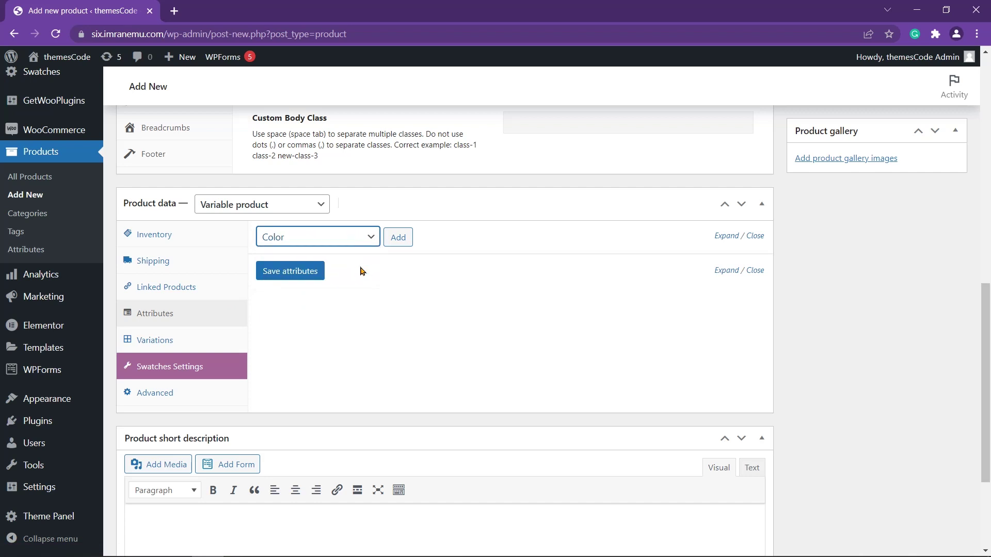
pyautogui.click(397, 240)
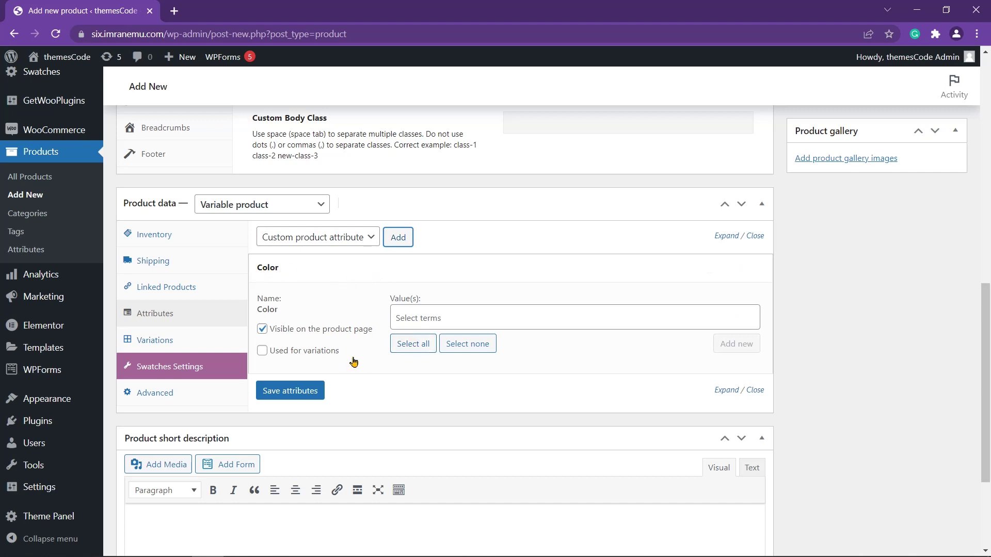
pyautogui.click(400, 302)
pyautogui.click(452, 317)
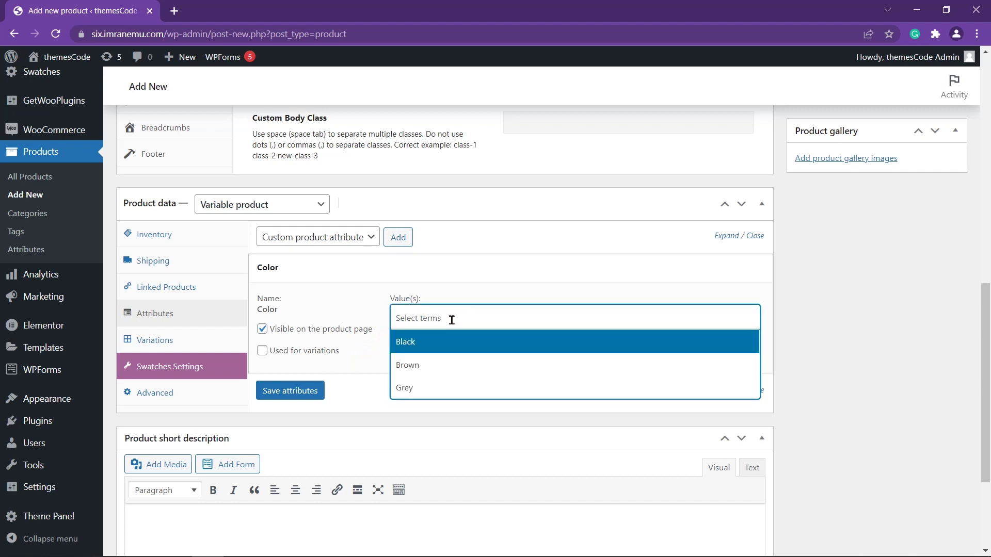
pyautogui.click(467, 342)
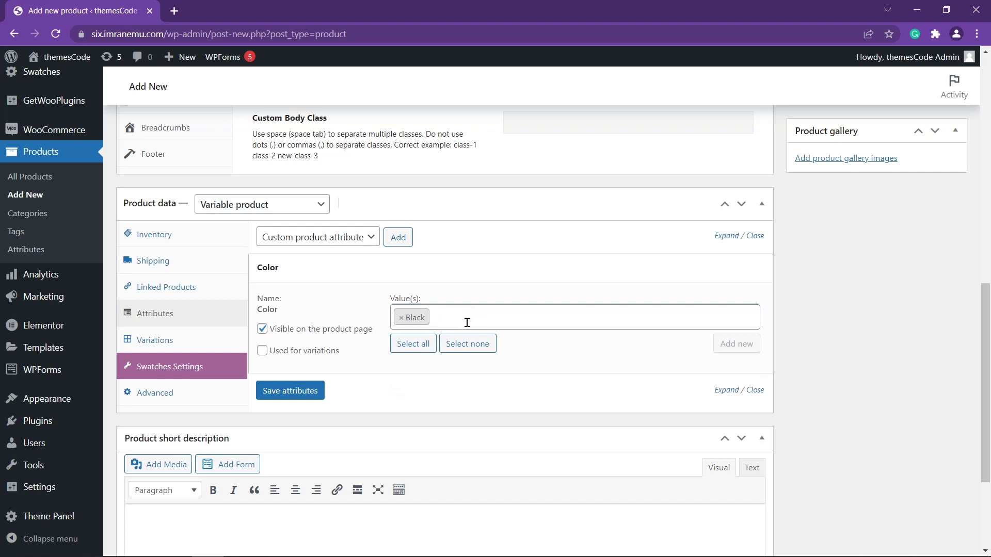
pyautogui.click(416, 347)
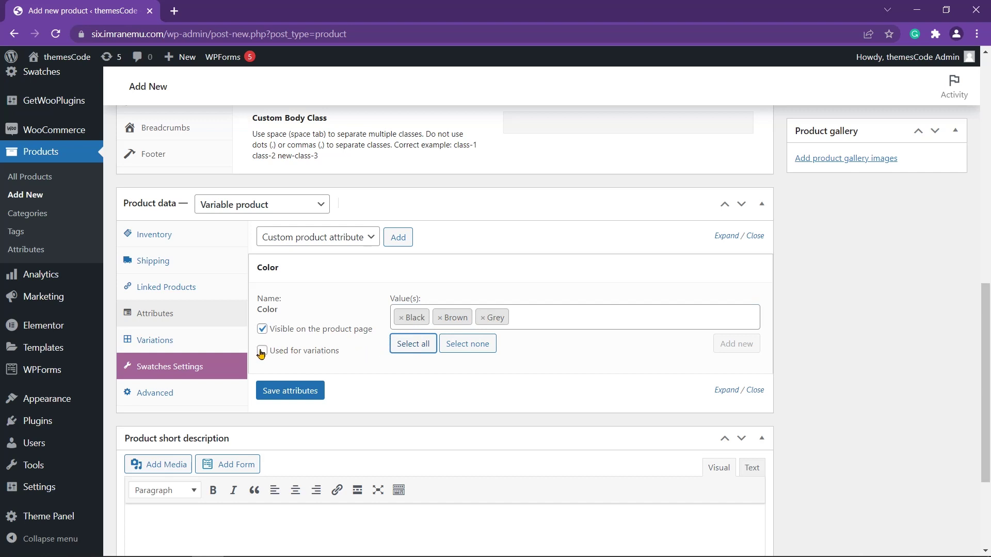
pyautogui.click(261, 352)
pyautogui.click(290, 393)
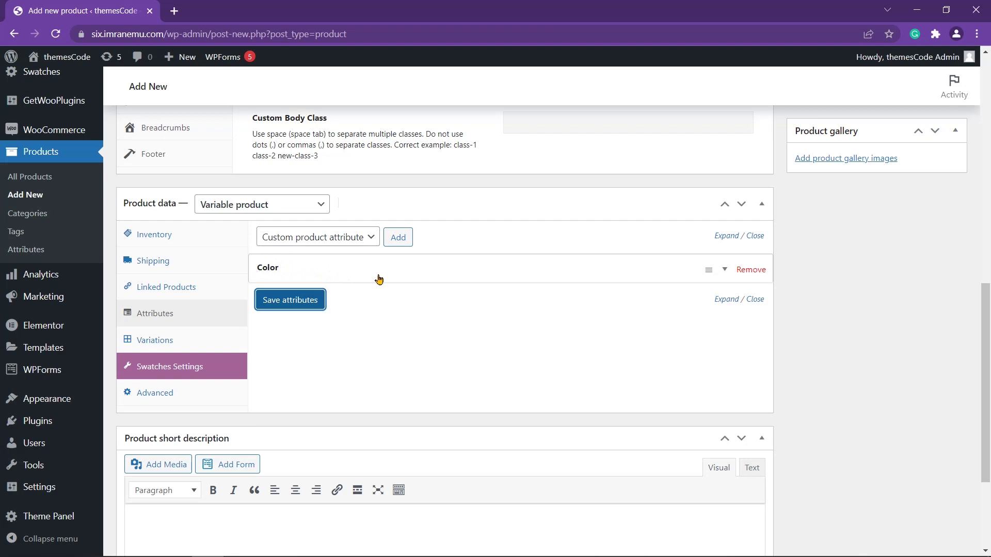
# - Add Size (Large, Medium, Small) for variations, save attributes, and show Variations
pyautogui.click(372, 241)
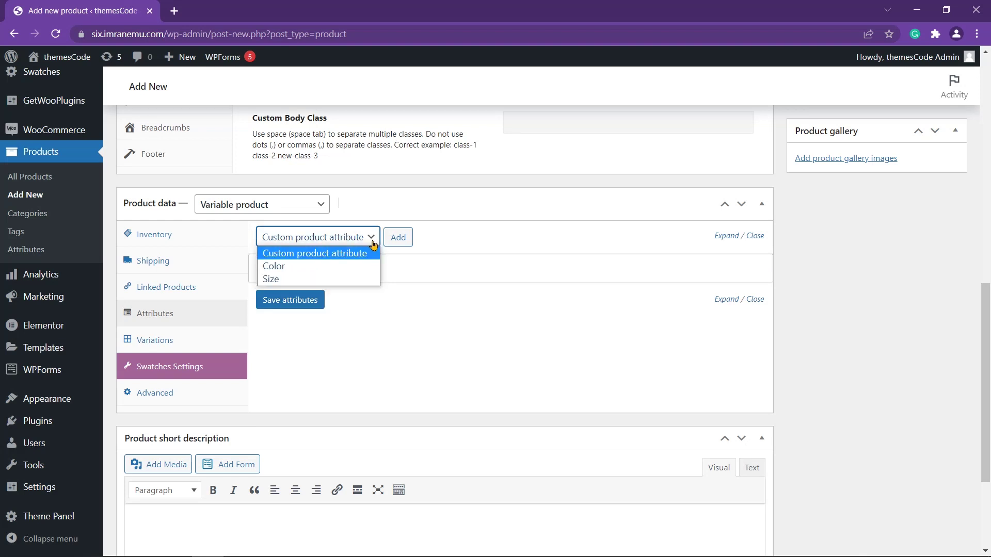
pyautogui.click(343, 280)
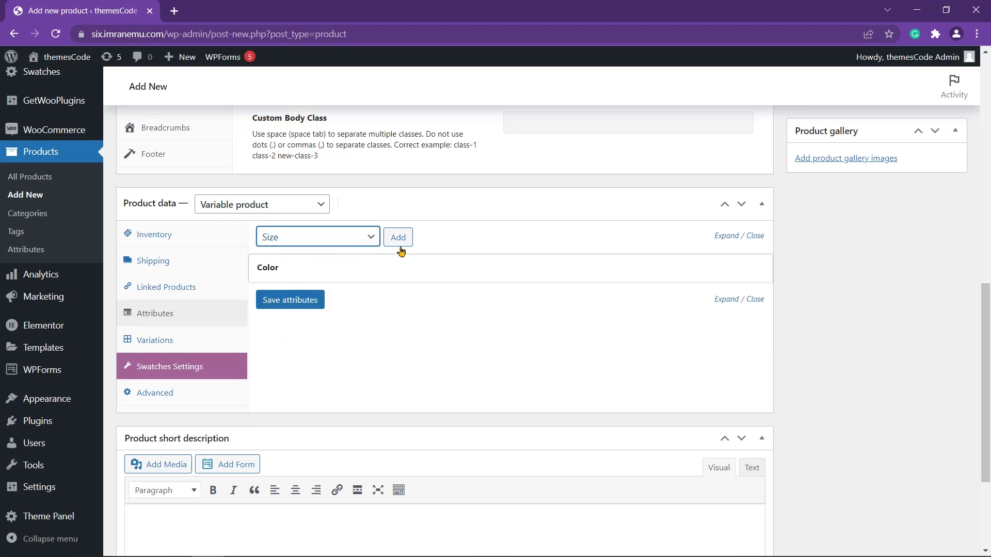
pyautogui.click(402, 243)
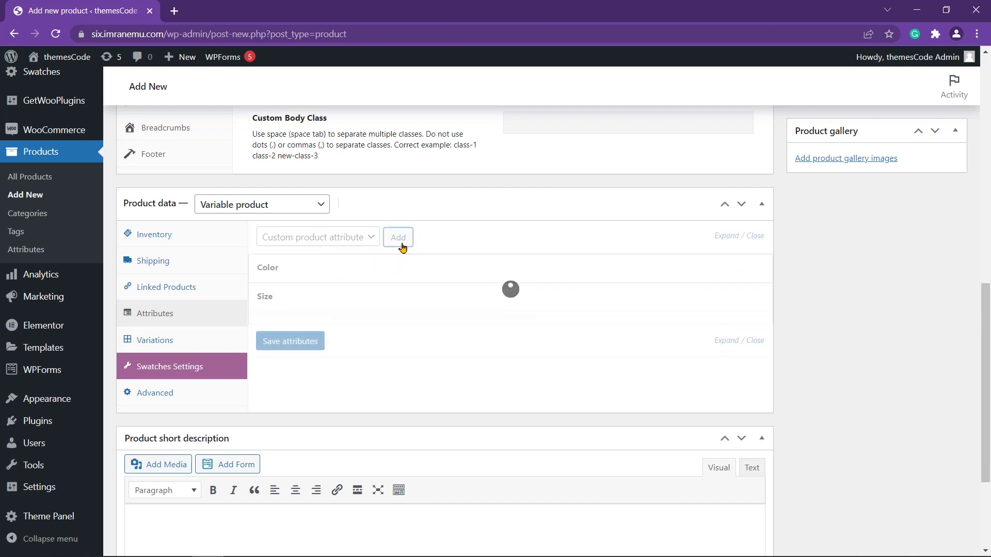
pyautogui.click(417, 346)
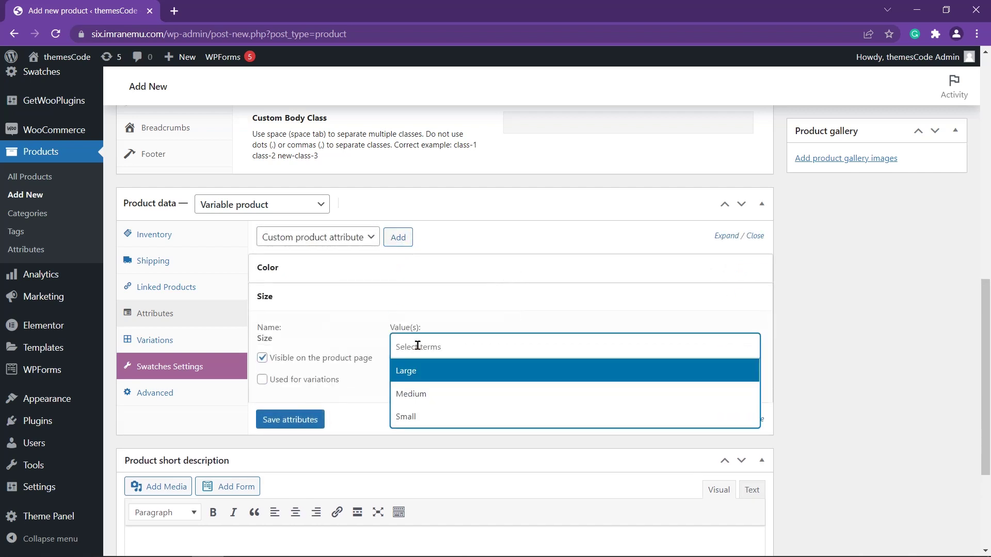
pyautogui.click(412, 374)
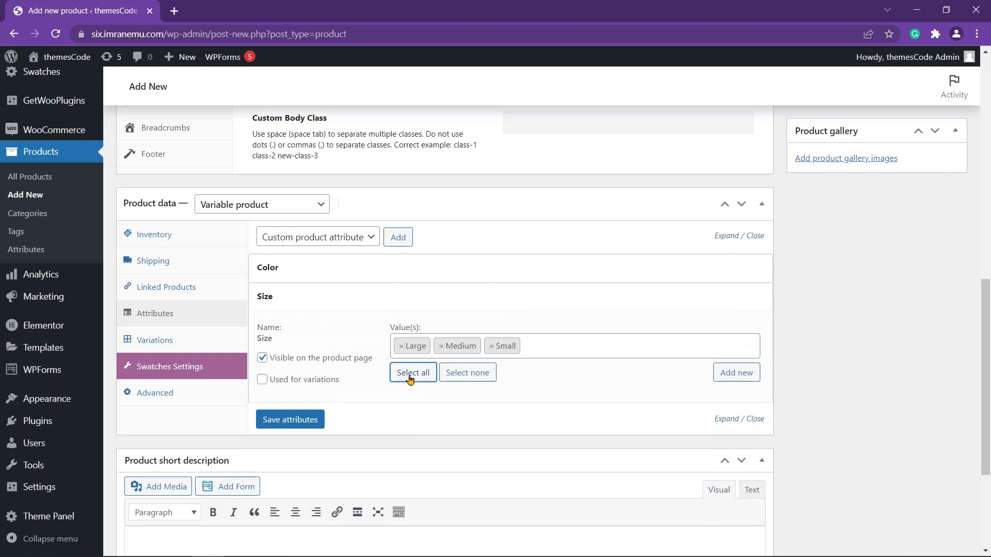
pyautogui.click(287, 380)
pyautogui.click(290, 419)
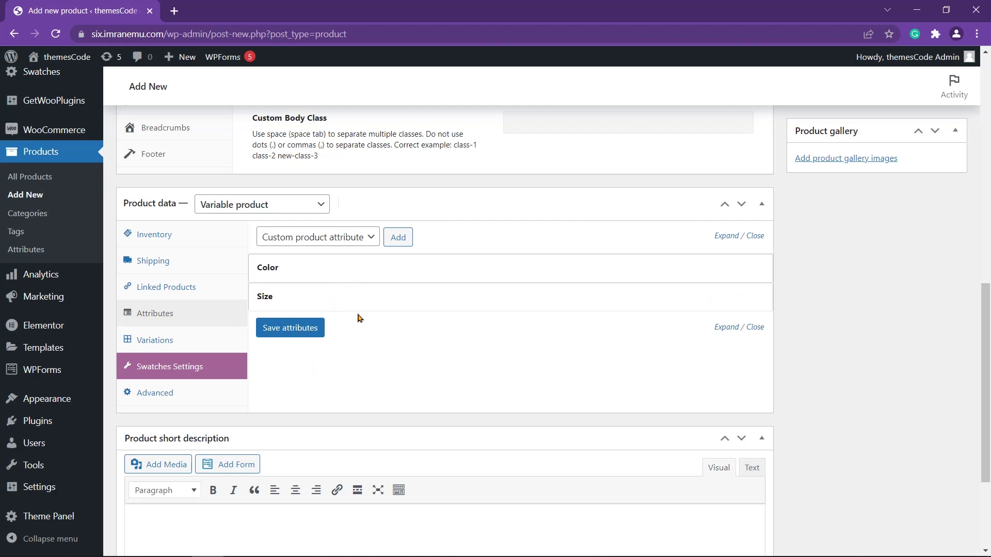
pyautogui.click(182, 341)
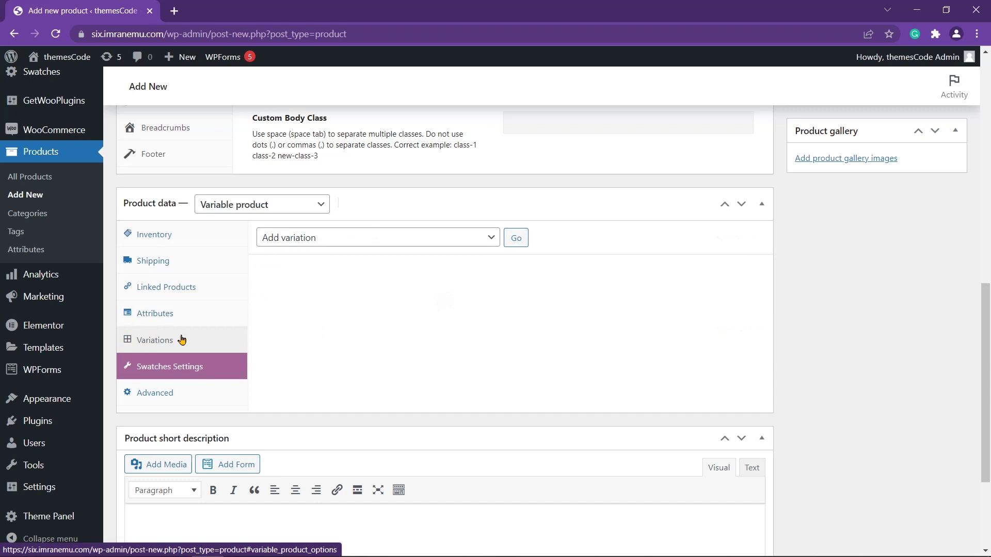
# - Generate all nine Color/Size variations from all attributes and dismiss the notice
pyautogui.click(492, 237)
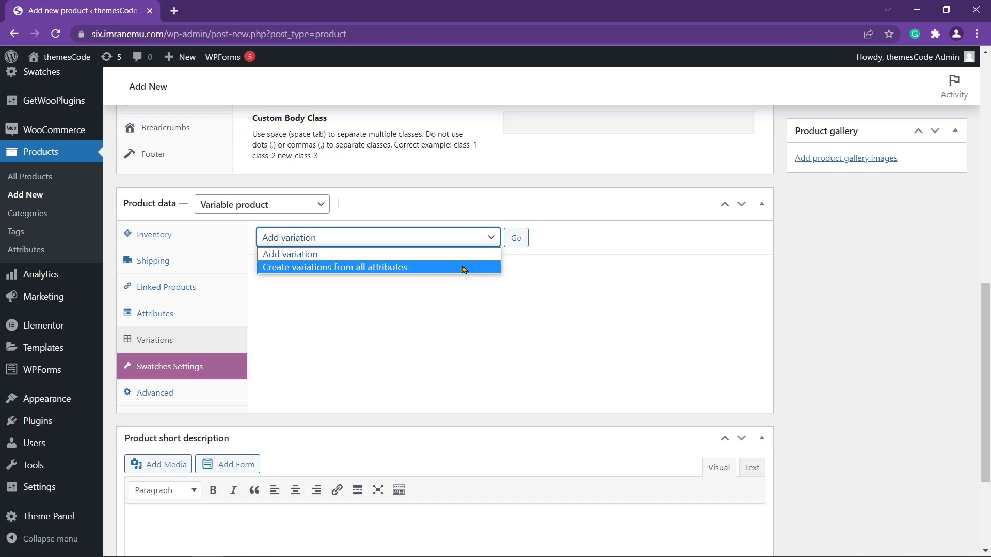
pyautogui.click(429, 267)
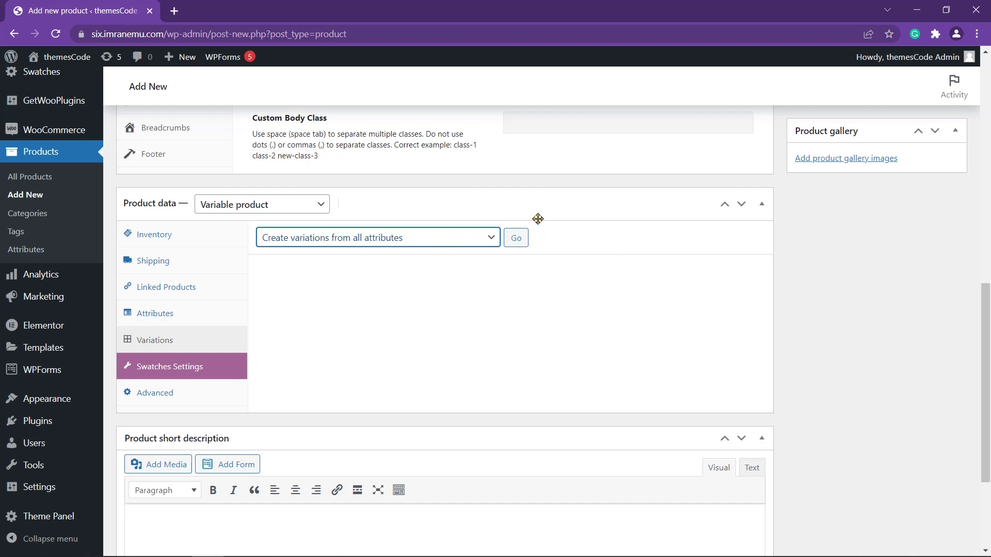
pyautogui.click(522, 239)
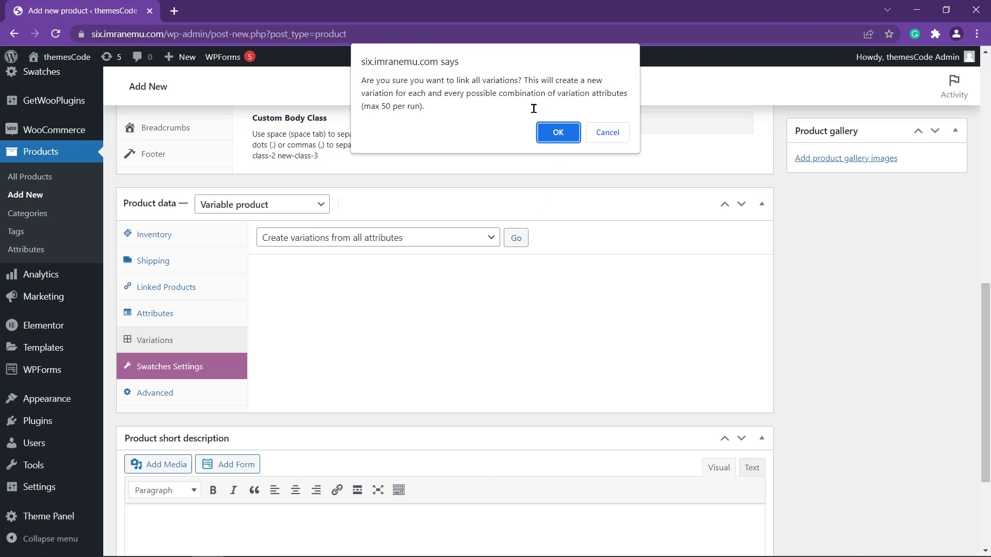
pyautogui.click(557, 132)
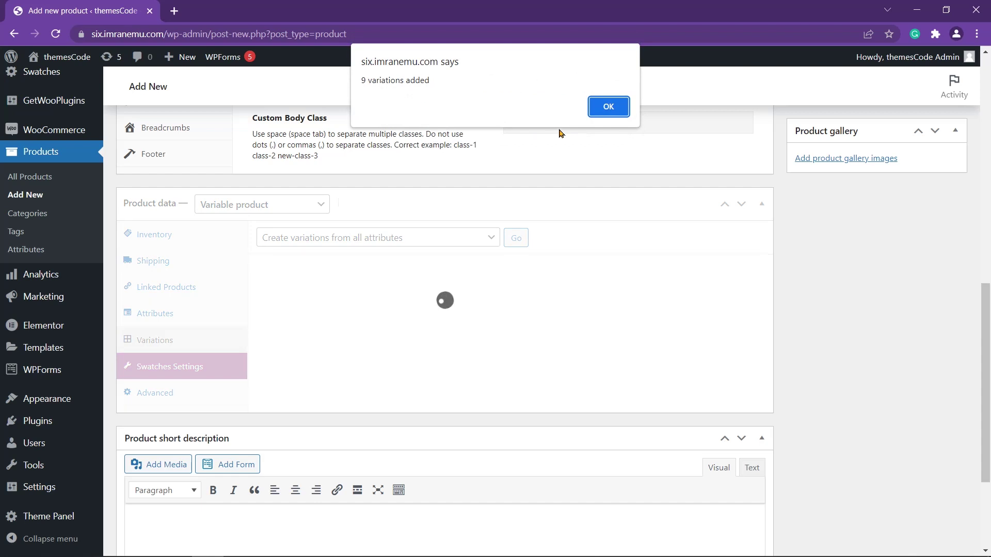
pyautogui.click(598, 114)
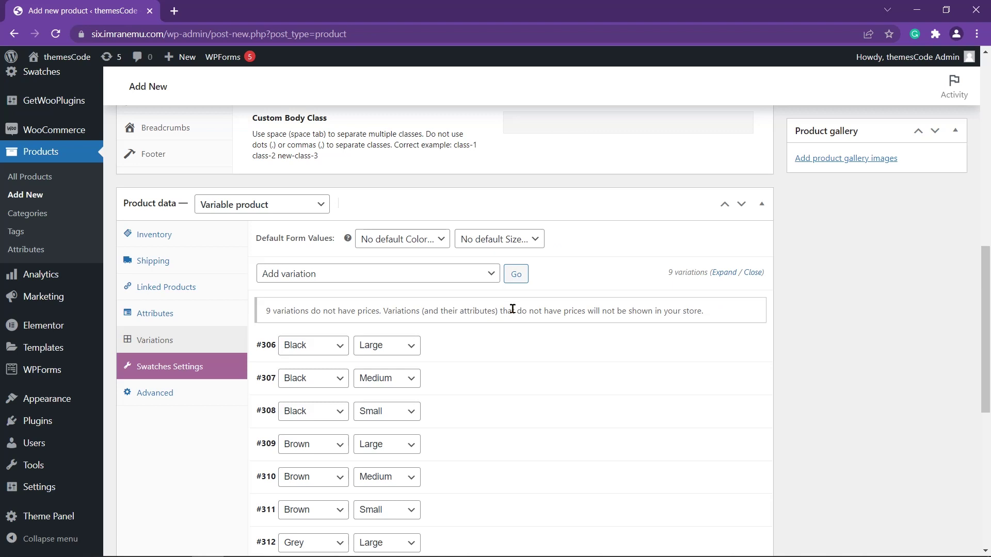
# - Expand variation #306 (Black, Large) to show its details
pyautogui.scroll(-3, 513, 309)
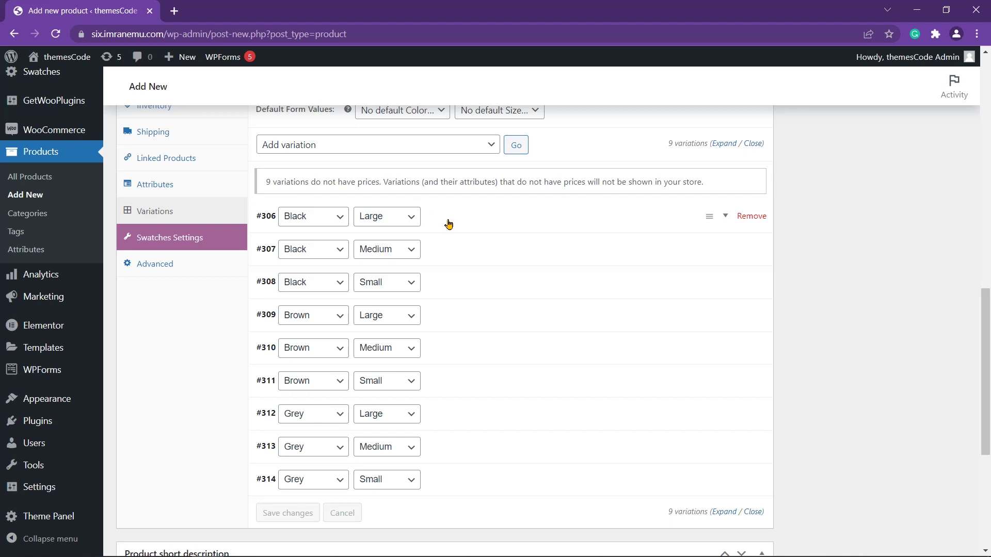
pyautogui.click(725, 217)
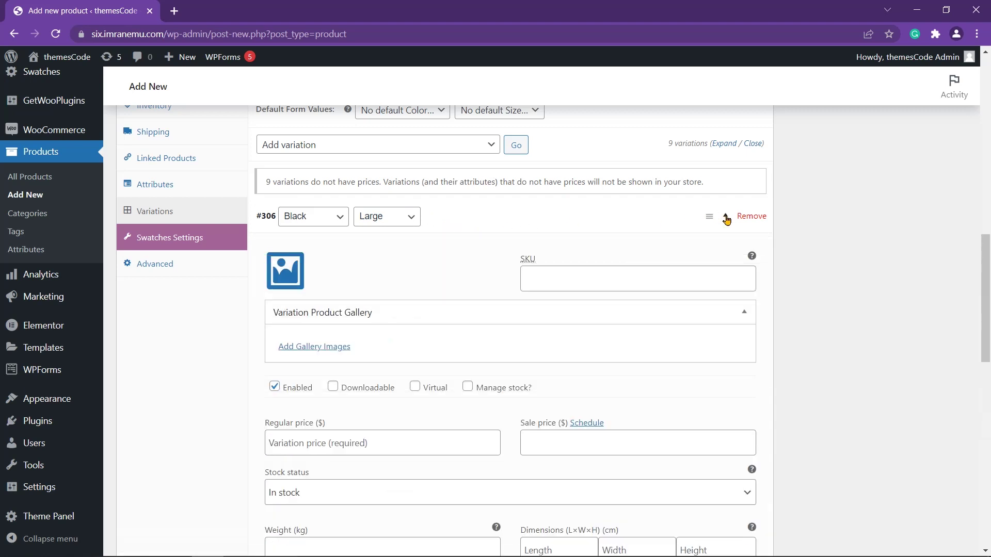
# - Upload Pants Black.jpg from the pants folder as variation #306's image
pyautogui.click(296, 278)
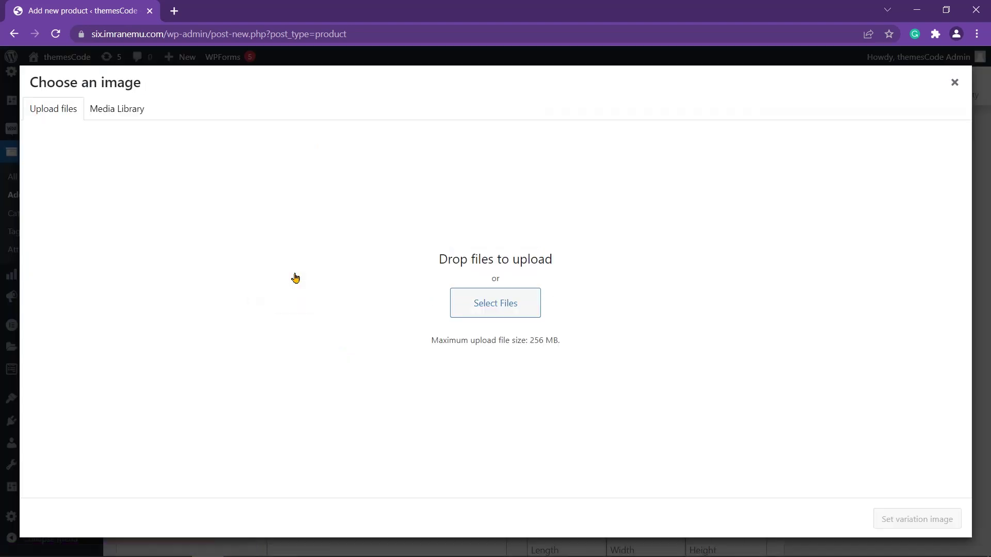
pyautogui.click(478, 308)
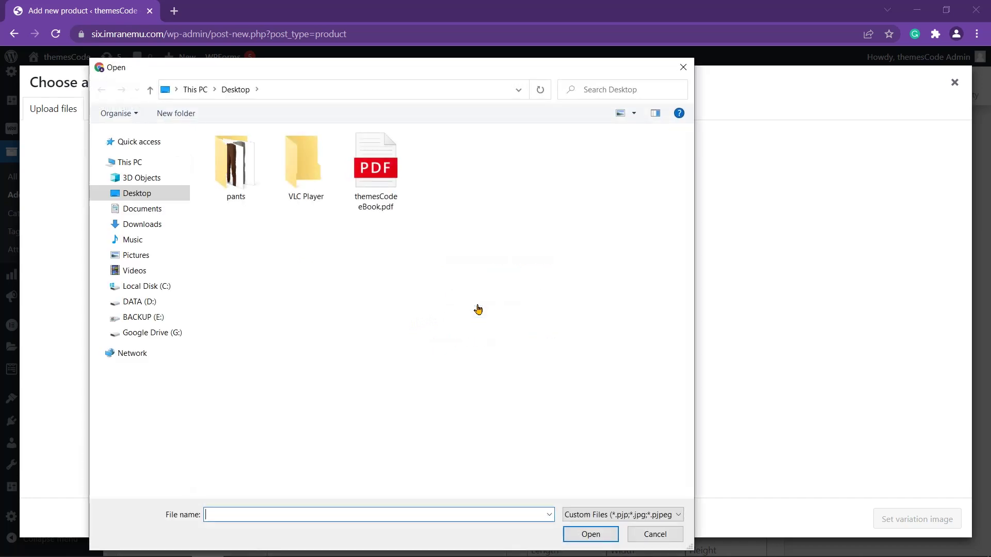
pyautogui.doubleClick(237, 186)
pyautogui.click(246, 191)
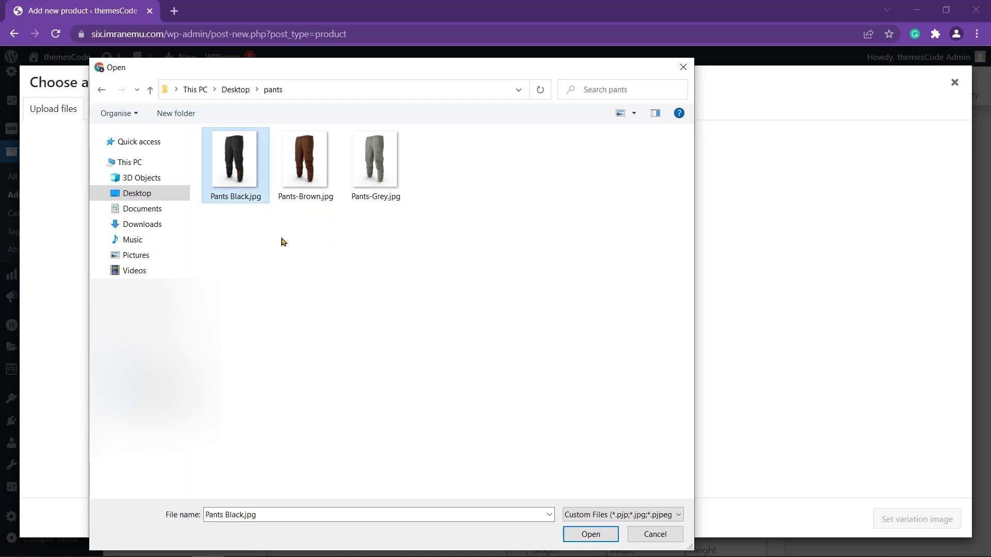
pyautogui.click(611, 533)
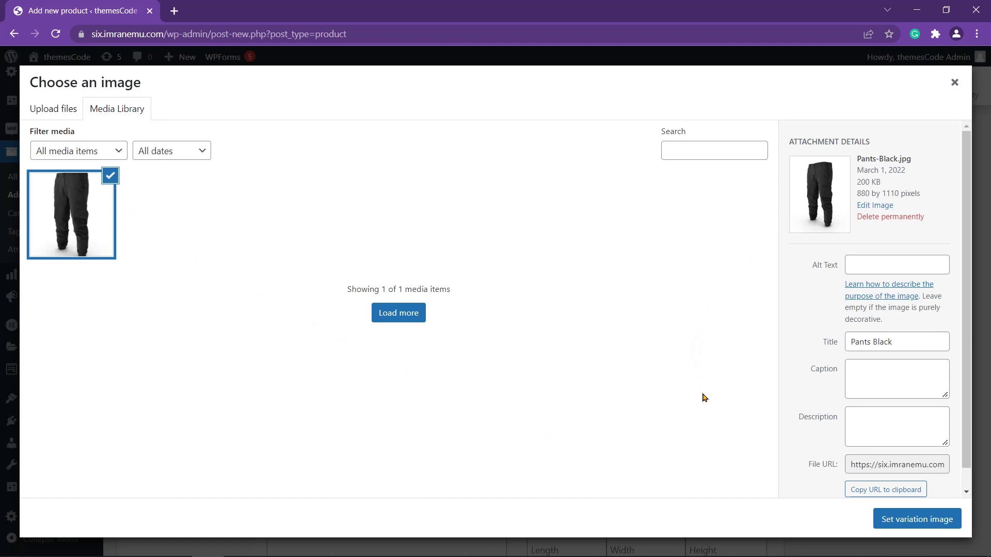
pyautogui.click(910, 522)
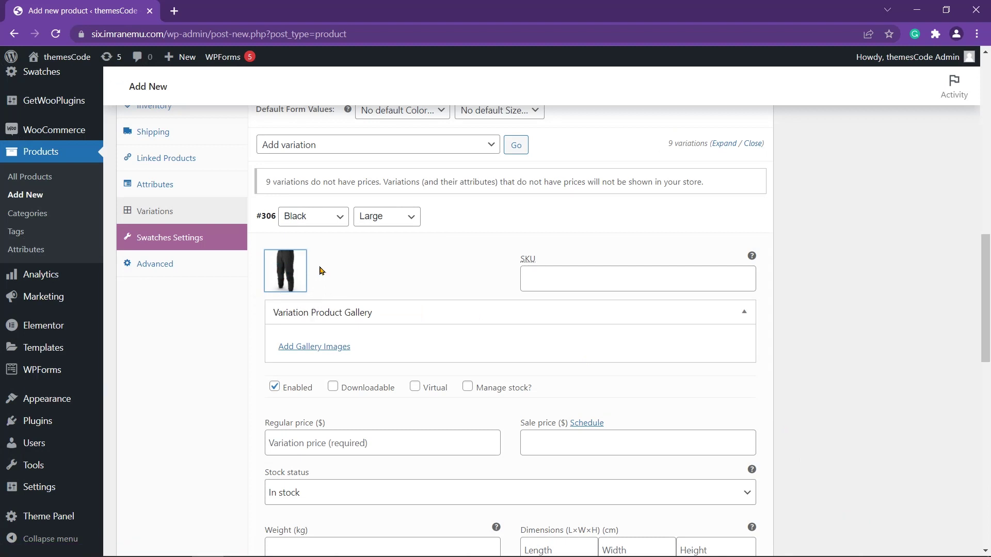
# - Give variation #306 SKU cp101, regular price 20 and sale price 18
pyautogui.click(552, 278)
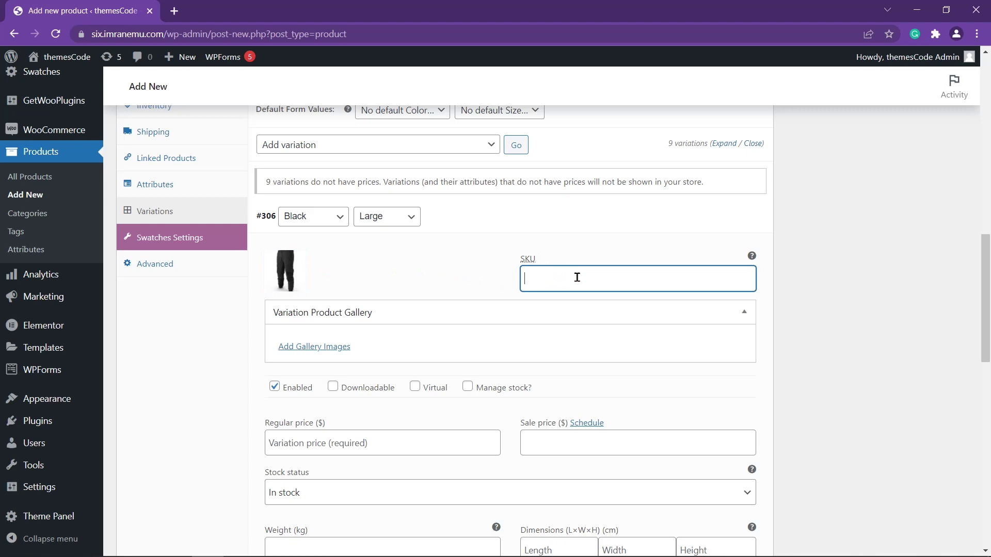
pyautogui.write('cp101')
pyautogui.moveTo(331, 426); pyautogui.dragTo(266, 423)
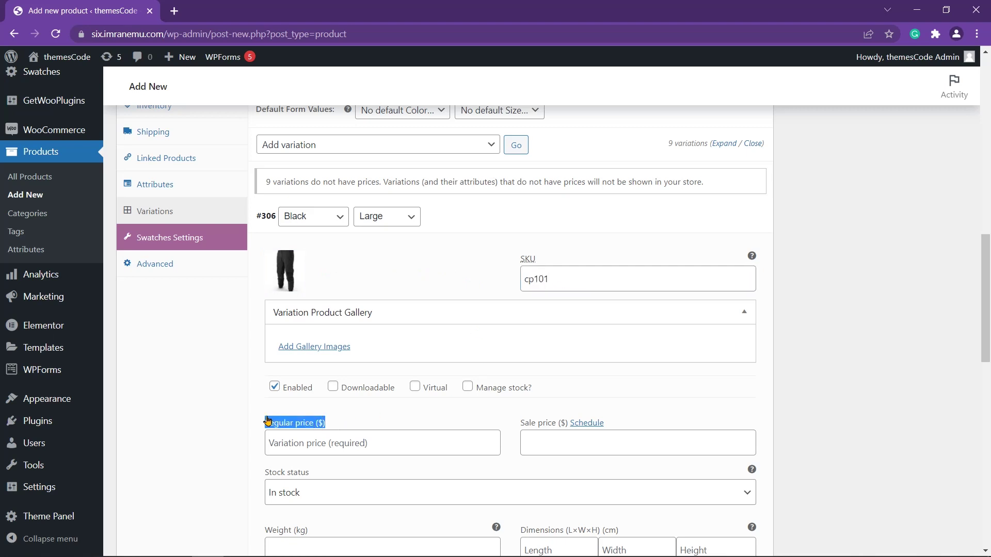
pyautogui.click(361, 441)
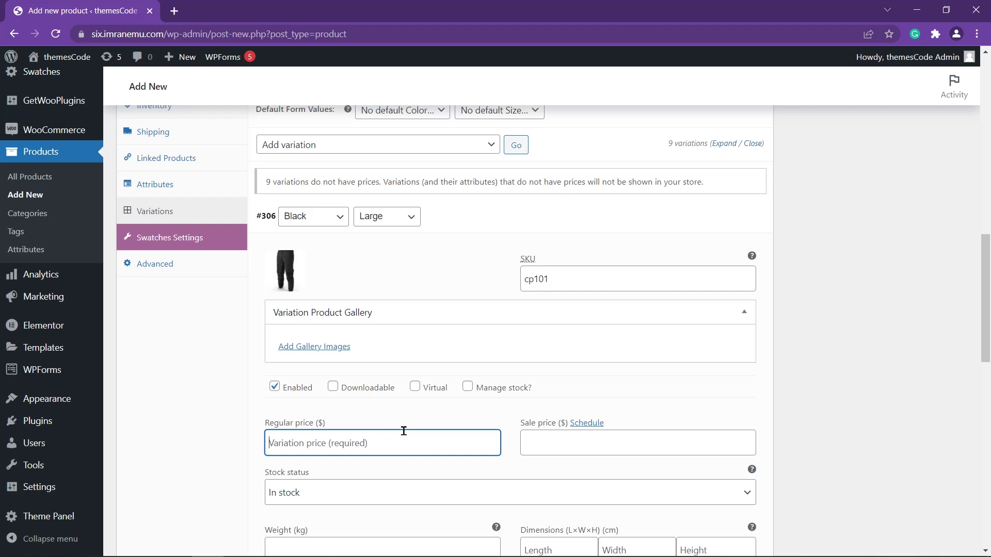
pyautogui.write('20')
pyautogui.moveTo(520, 435); pyautogui.dragTo(550, 445)
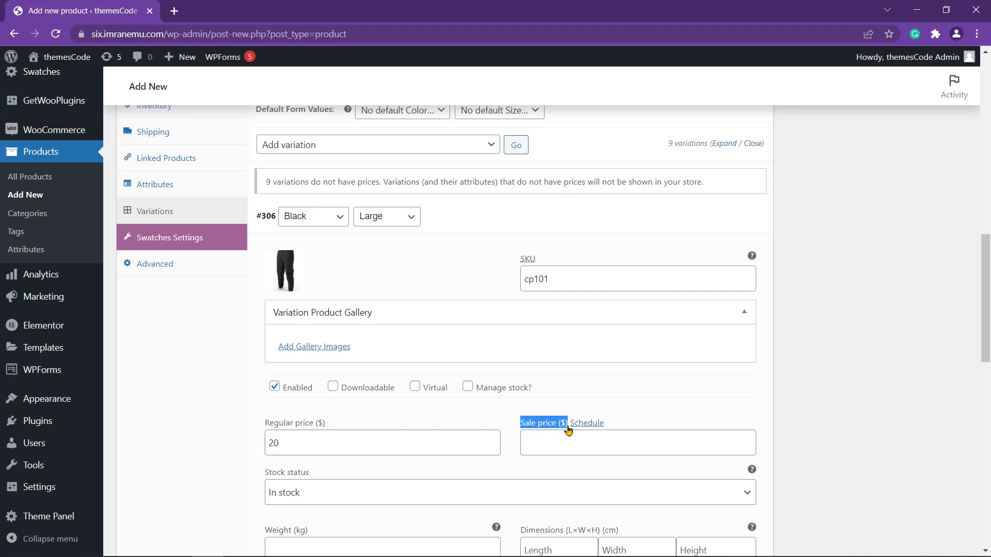
pyautogui.click(557, 446)
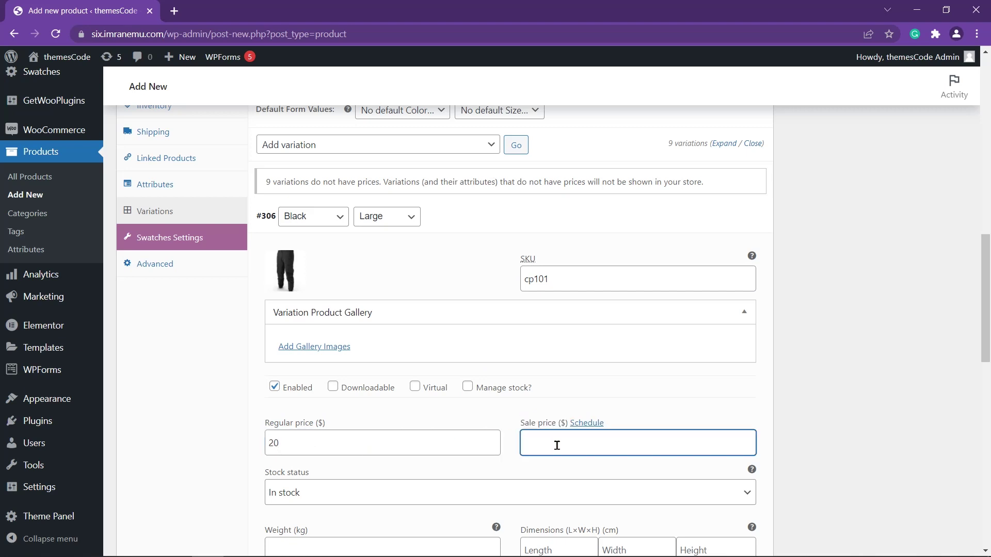
pyautogui.write('18')
# - Keep variation #306's stock status on In stock
pyautogui.scroll(-4, 524, 447)
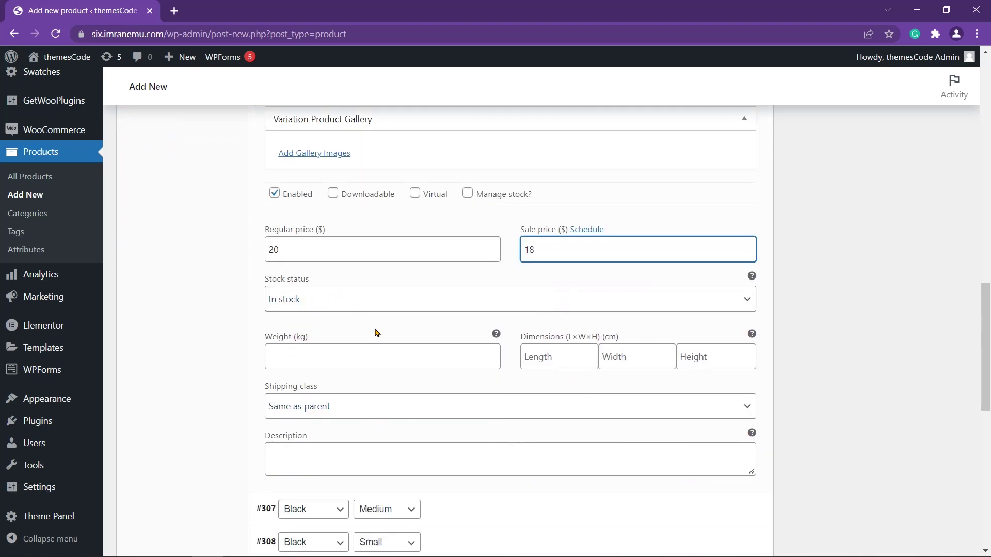
pyautogui.scroll(1, 375, 332)
pyautogui.click(300, 368)
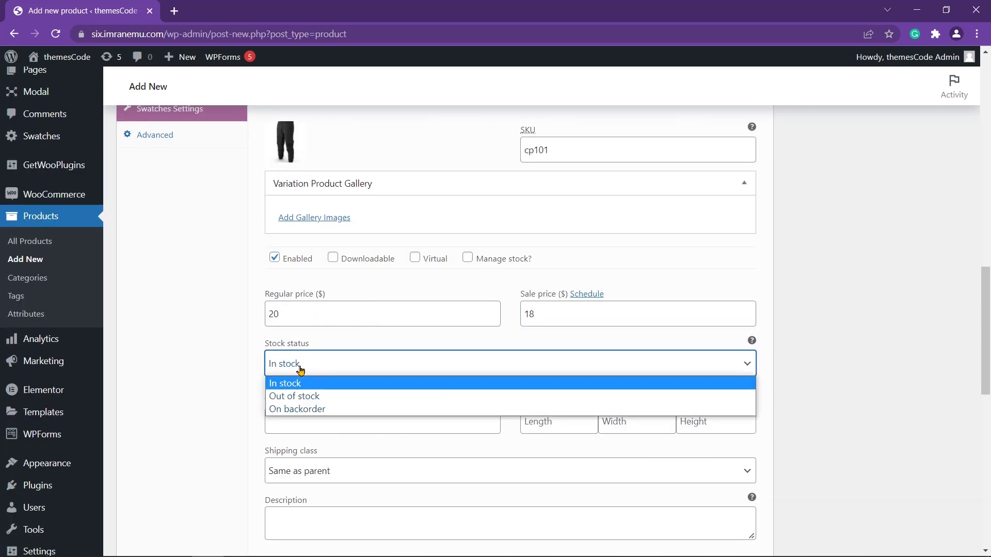
pyautogui.click(304, 383)
pyautogui.tripleClick(284, 342)
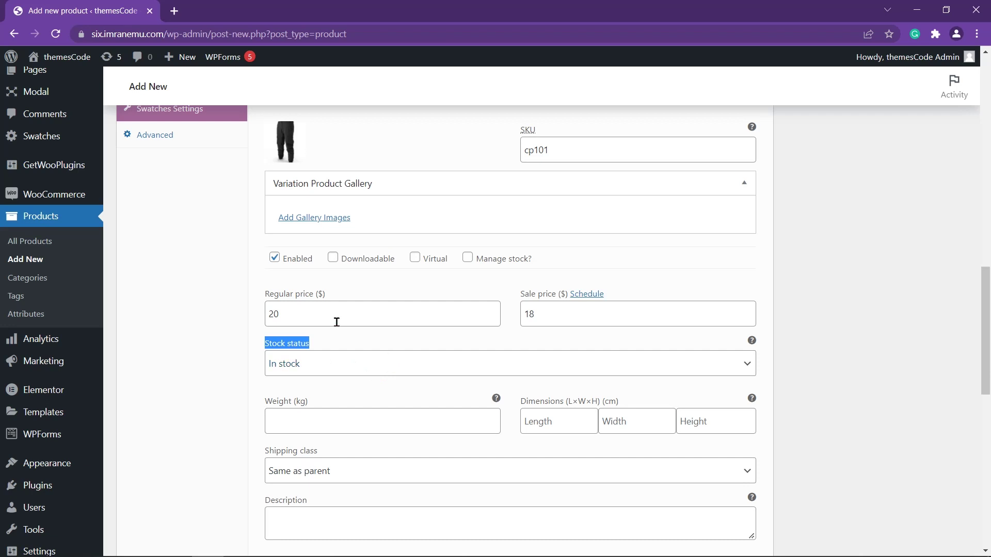
pyautogui.scroll(-5, 337, 322)
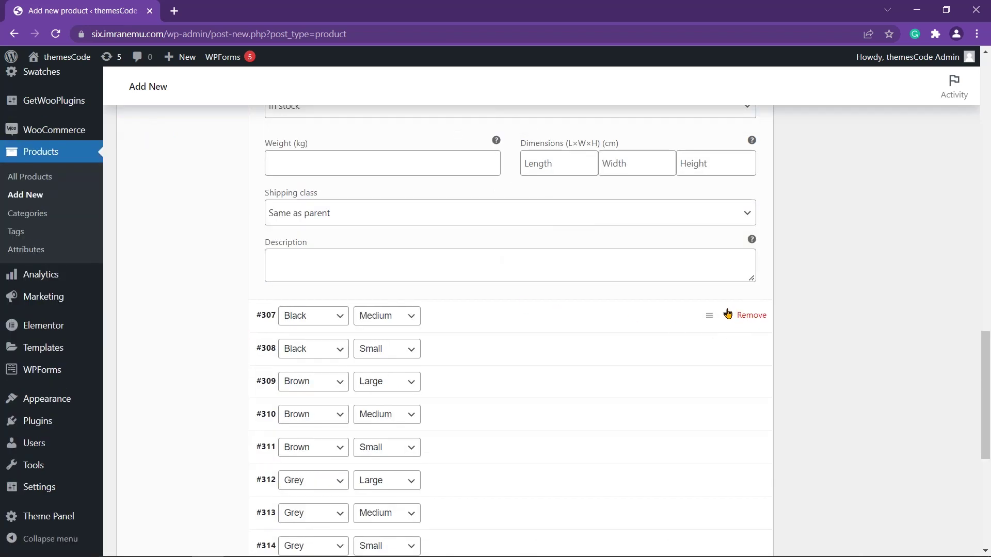
# - Set the Pants Black photo as variation #307's image
pyautogui.click(727, 316)
pyautogui.click(285, 369)
pyautogui.click(93, 222)
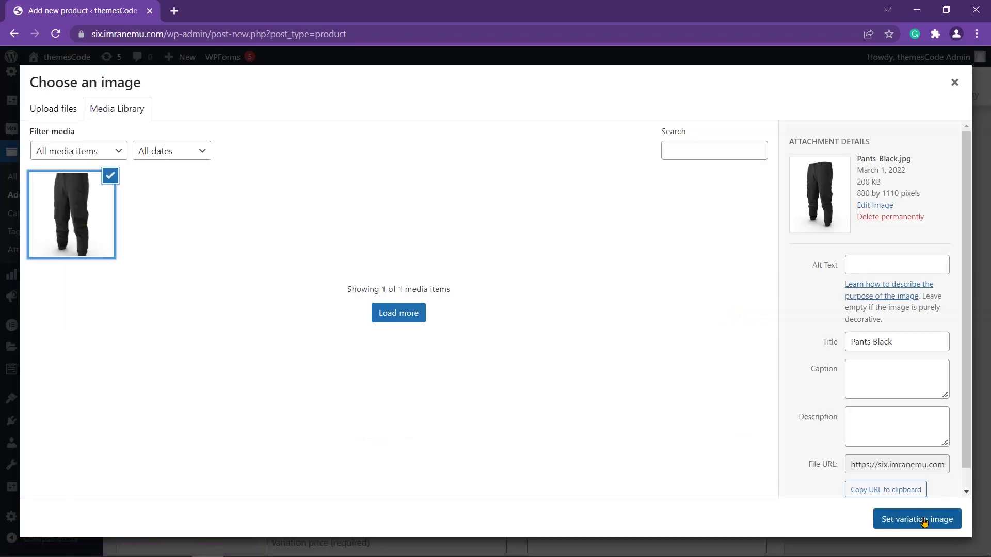
pyautogui.click(915, 518)
pyautogui.scroll(-1, 516, 361)
# - Give variation #307 SKU cp102, regular price 19 and sale price 17
pyautogui.click(564, 310)
pyautogui.write('cp102')
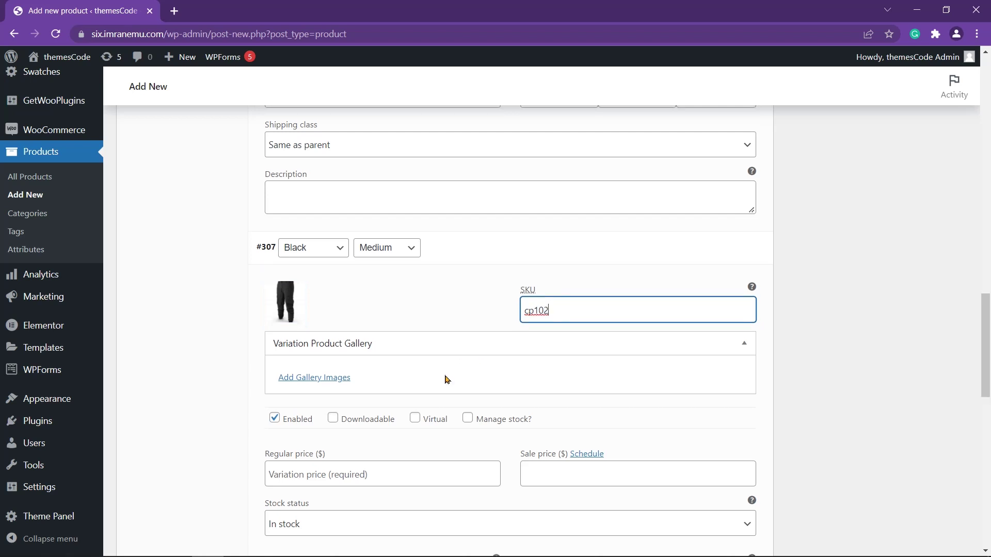
pyautogui.scroll(-2, 444, 377)
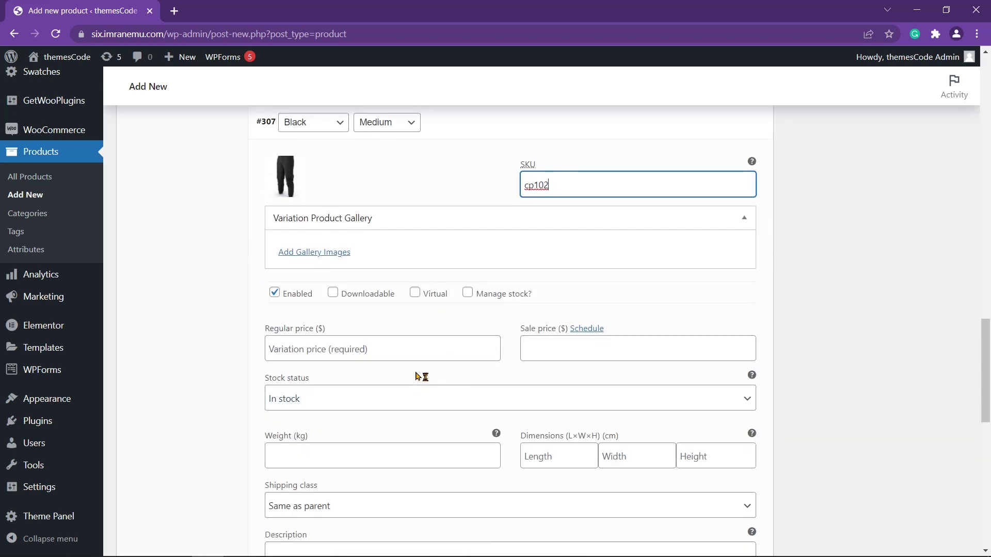
pyautogui.click(393, 350)
pyautogui.write('19')
pyautogui.click(545, 346)
pyautogui.write('17')
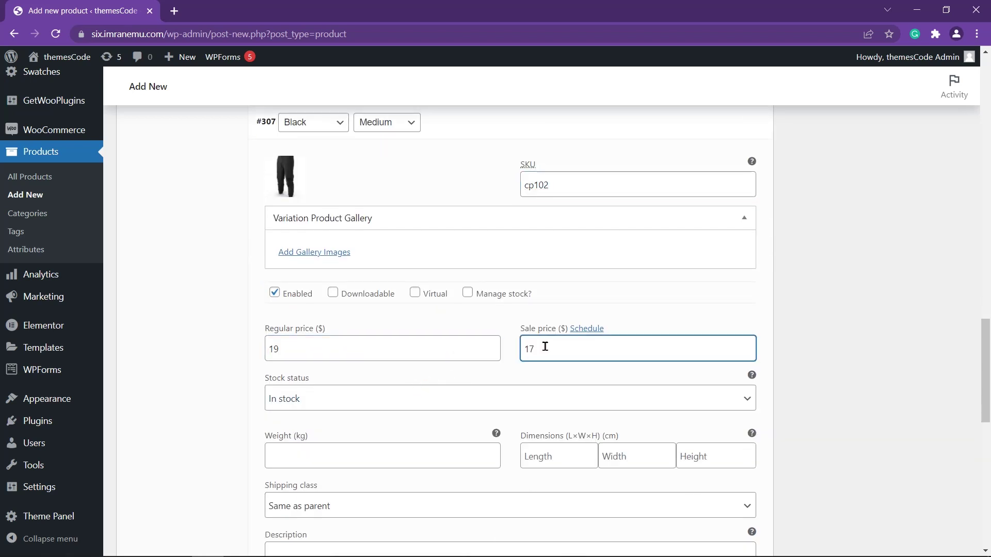
pyautogui.scroll(-2, 453, 392)
pyautogui.scroll(10, 453, 392)
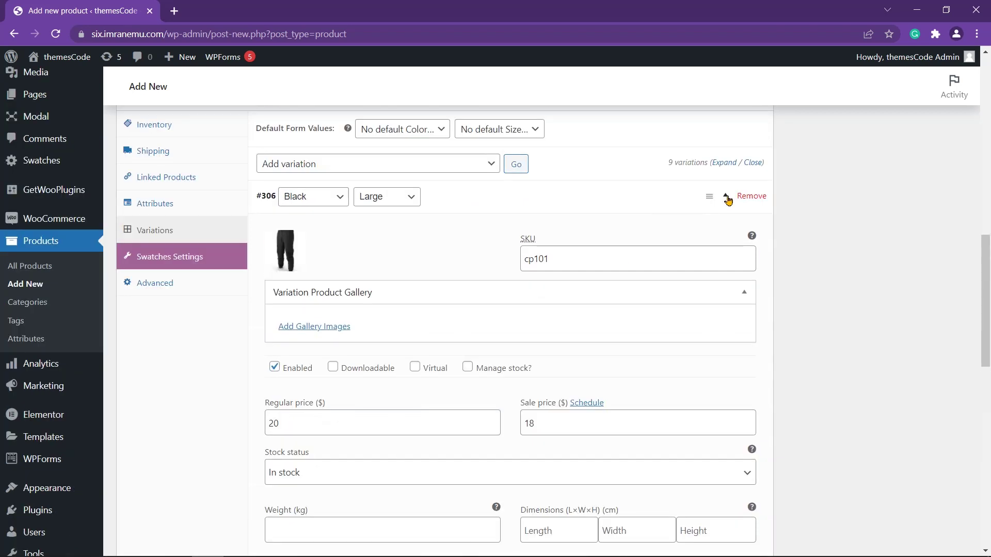
pyautogui.scroll(-3, 658, 290)
pyautogui.scroll(-3, 671, 294)
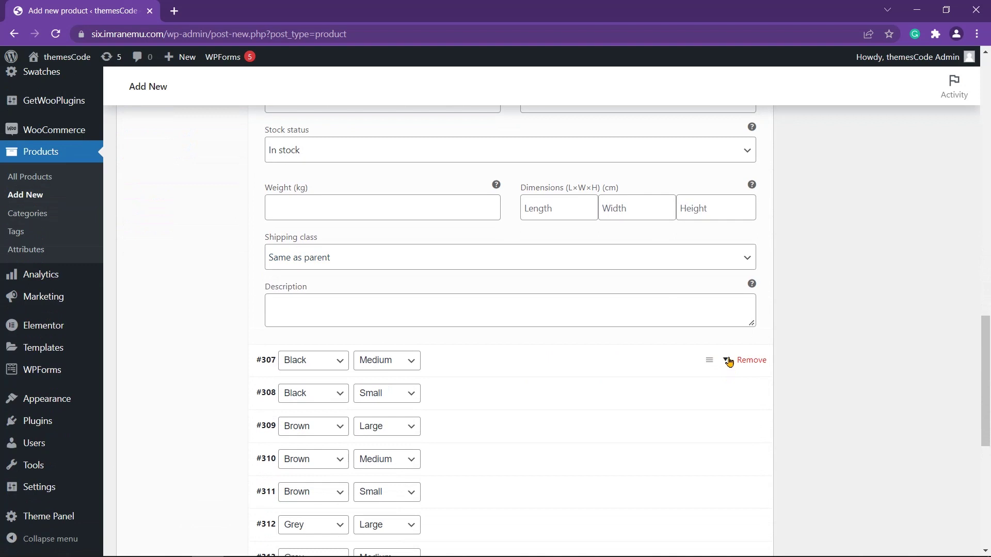
# - Collapse variation #307's details and move down the page
pyautogui.click(728, 358)
pyautogui.scroll(-3, 658, 353)
pyautogui.scroll(-1, 666, 351)
pyautogui.scroll(3, 694, 333)
pyautogui.scroll(-10, 203, 364)
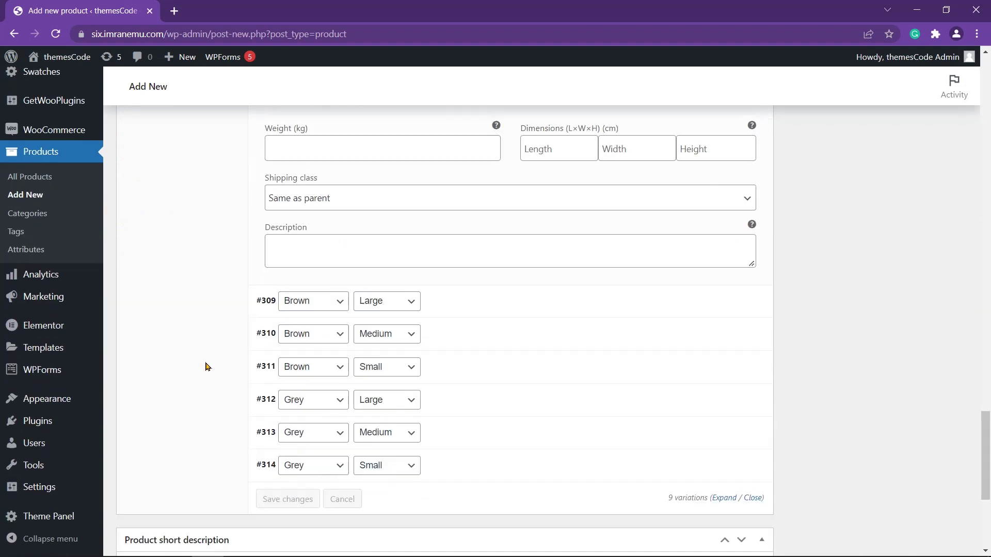
pyautogui.scroll(-3, 207, 361)
pyautogui.scroll(-3, 191, 351)
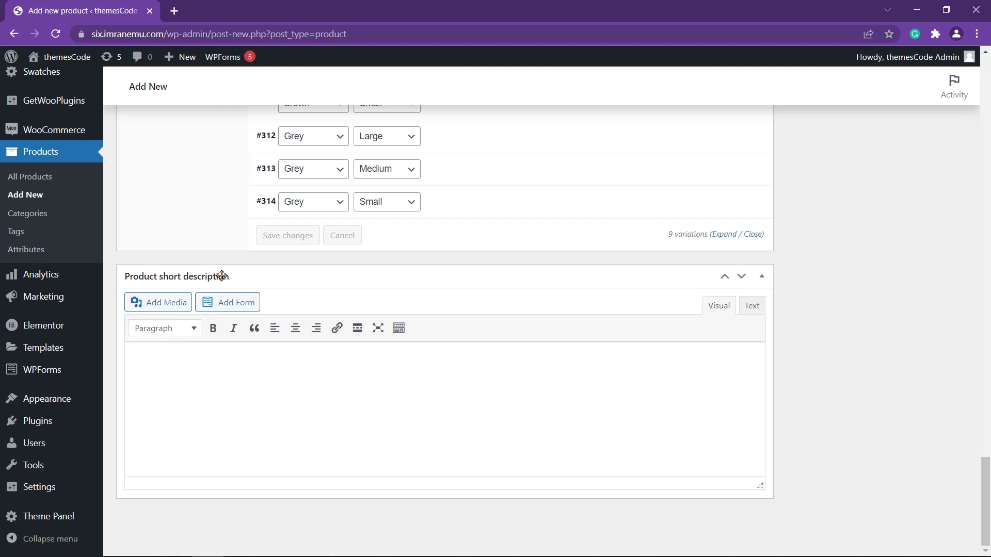
# - Paste the Lorem Ipsum paragraph into the short description and return to the top
pyautogui.click(266, 360)
pyautogui.write("There are many variations of passages of Lorem Ipsum available, but the majority have suffered alteration in some form, by injected humour, or randomised words which don't look even slightly believable.")
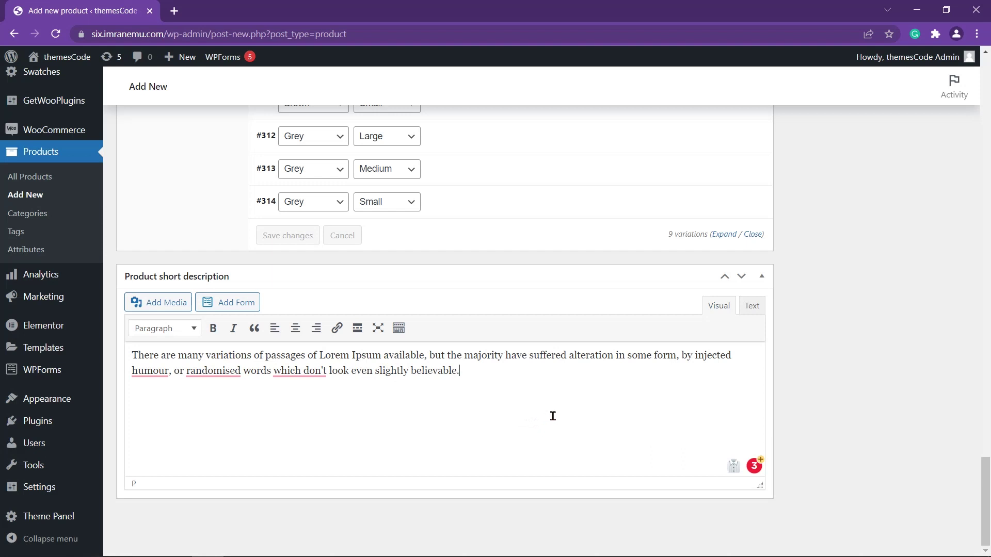
pyautogui.scroll(3, 769, 368)
pyautogui.scroll(7, 769, 368)
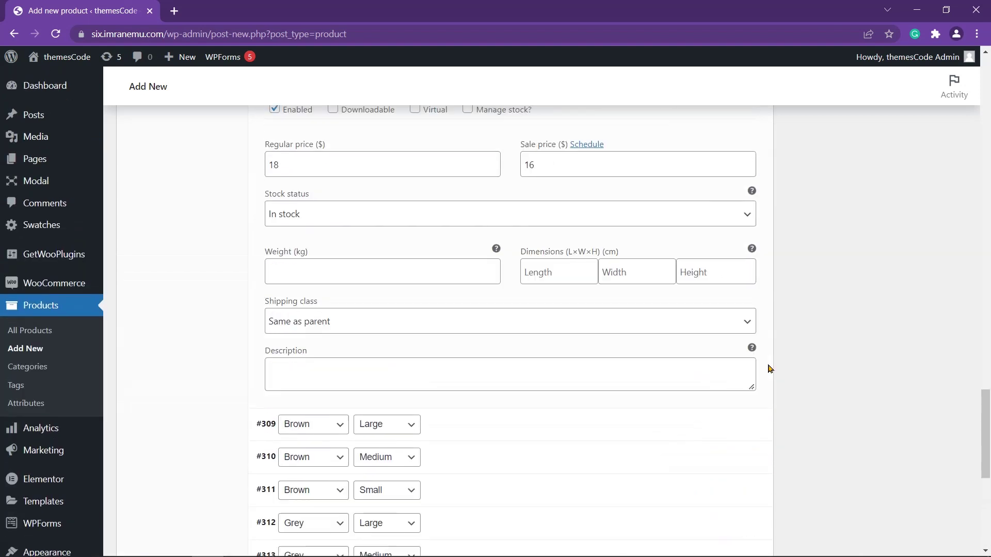
pyautogui.scroll(4, 769, 368)
pyautogui.scroll(1, 769, 369)
pyautogui.scroll(5, 770, 368)
pyautogui.scroll(2, 772, 367)
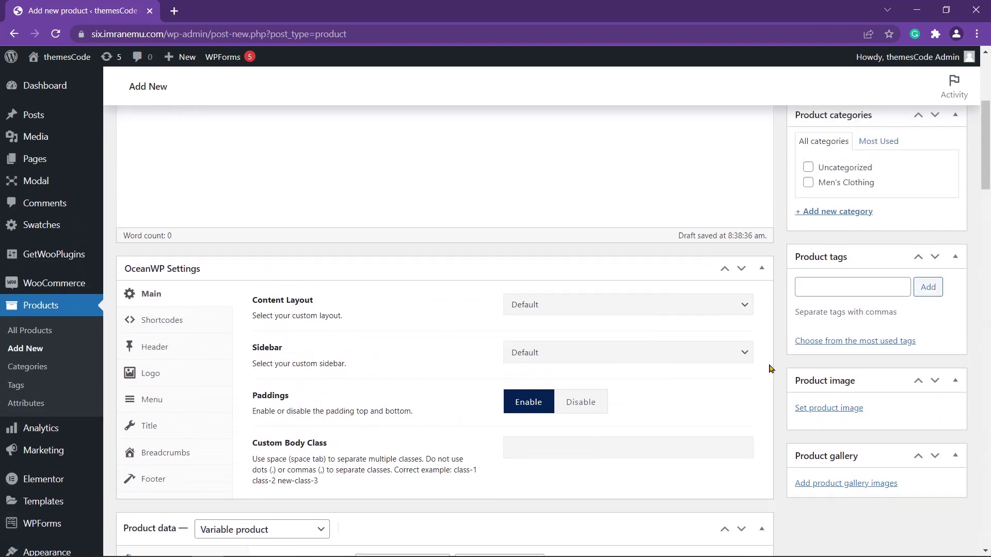
pyautogui.scroll(4, 777, 364)
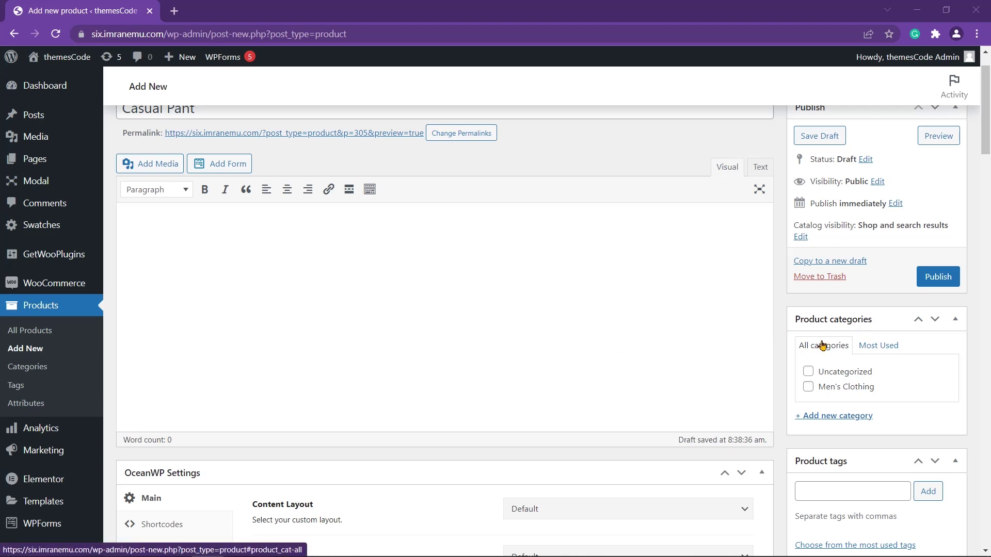
# - Create and check a new 'Pant' product category
pyautogui.click(836, 418)
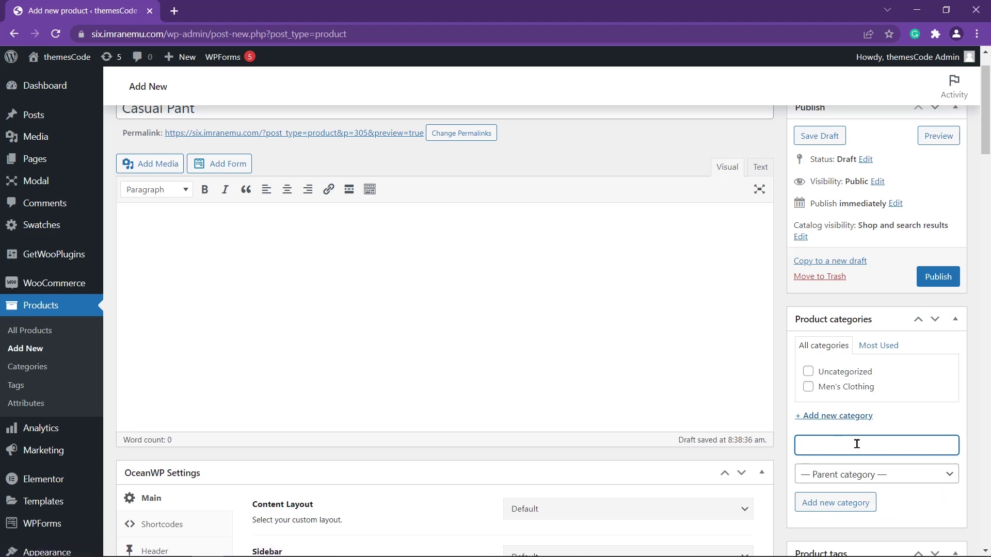
pyautogui.write('Pant')
pyautogui.click(829, 511)
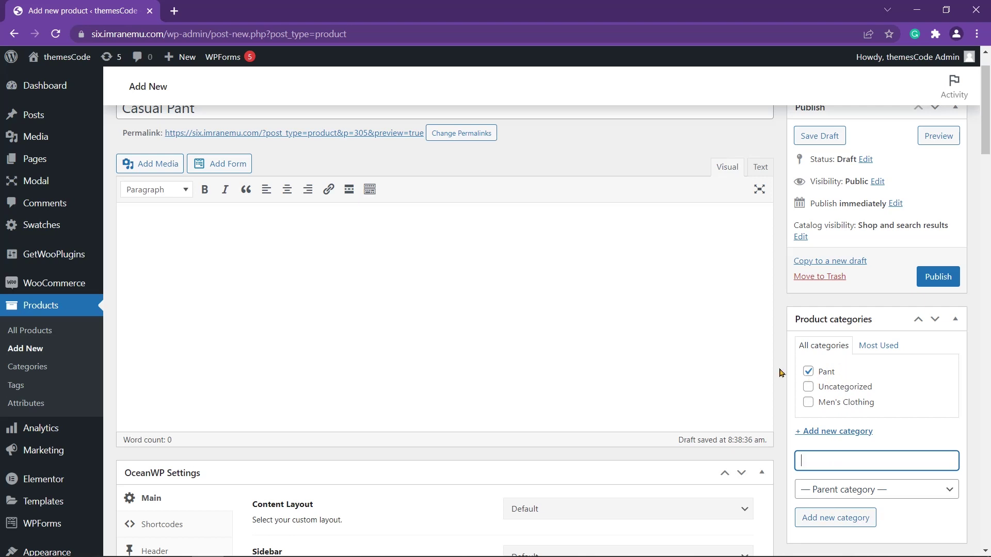
pyautogui.scroll(-5, 782, 380)
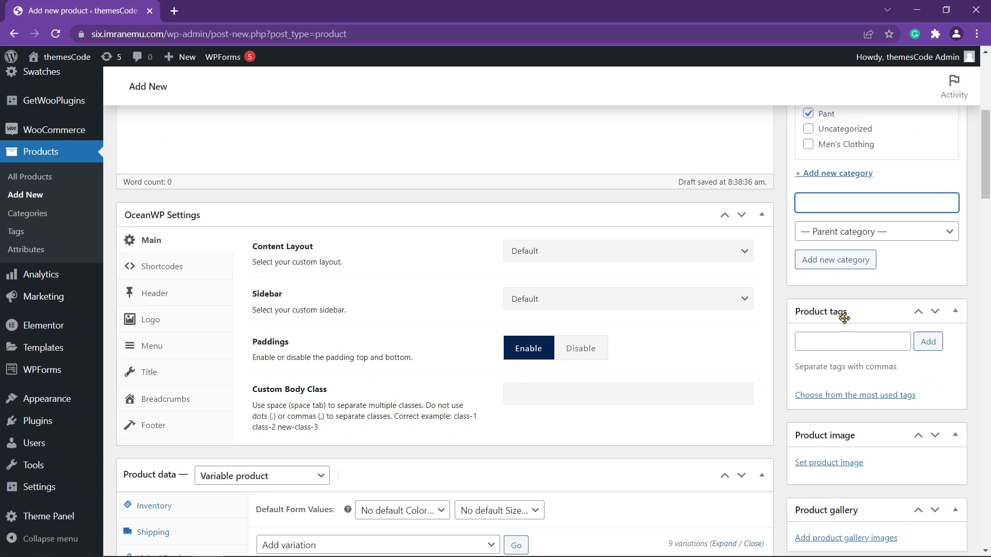
# - Add the product tag 'Pant'
pyautogui.click(857, 341)
pyautogui.write('ant')
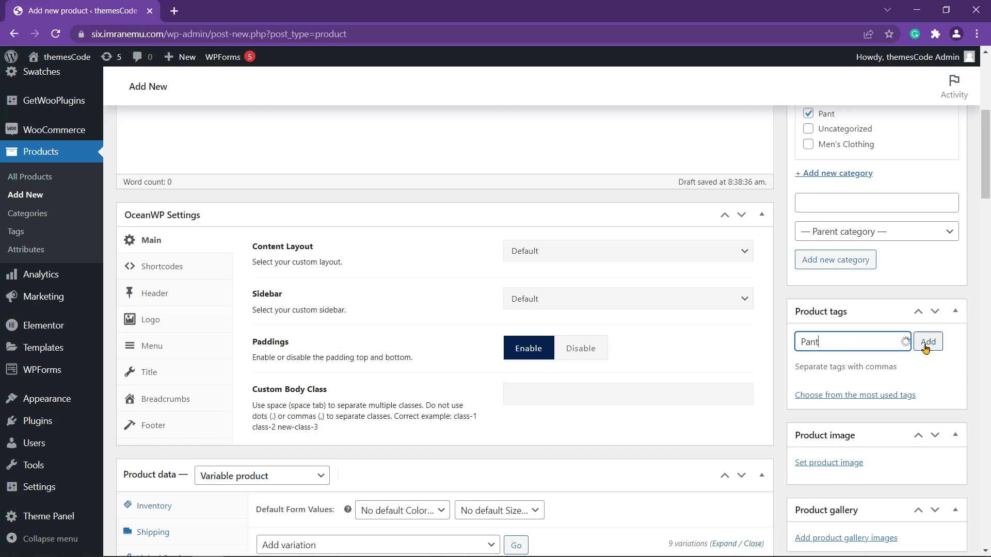
pyautogui.click(925, 344)
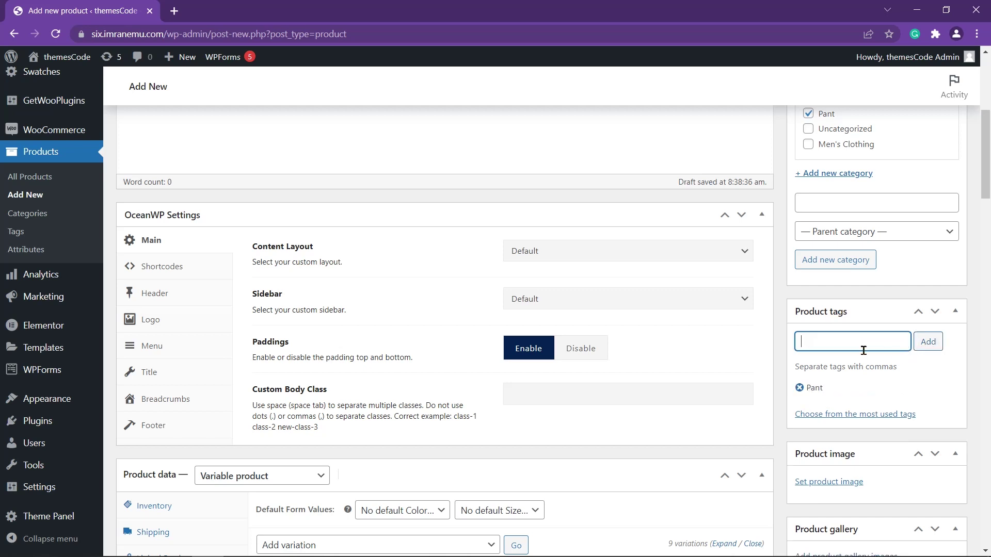
pyautogui.scroll(-2, 818, 354)
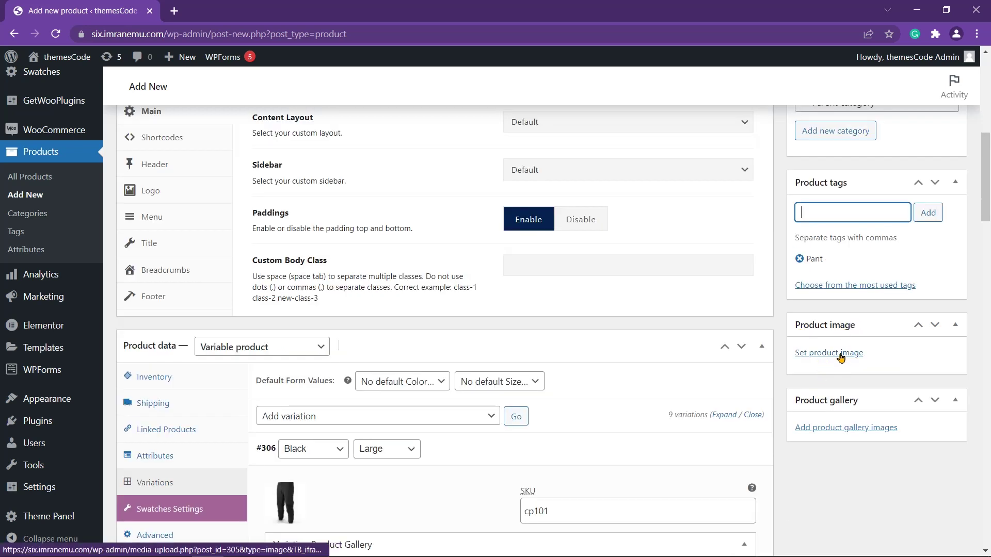
# - Set Pants Black as the Casual Pant product image and publish the product
pyautogui.click(841, 356)
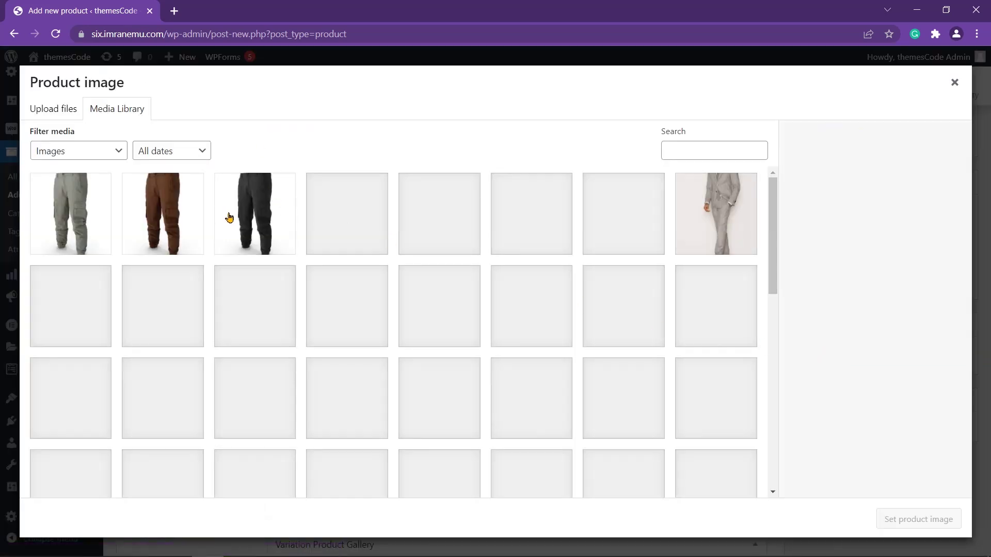
pyautogui.click(229, 218)
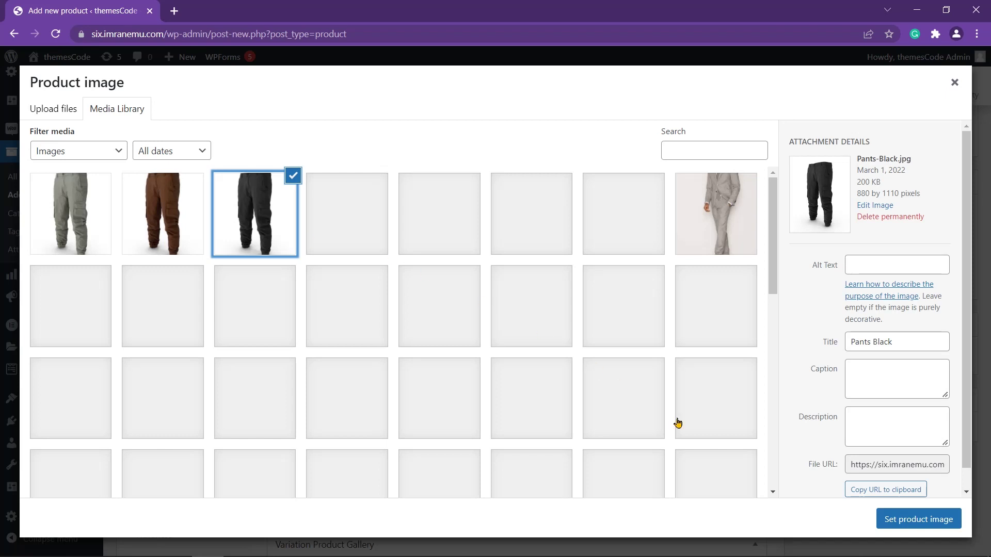
pyautogui.click(880, 527)
pyautogui.scroll(1, 895, 315)
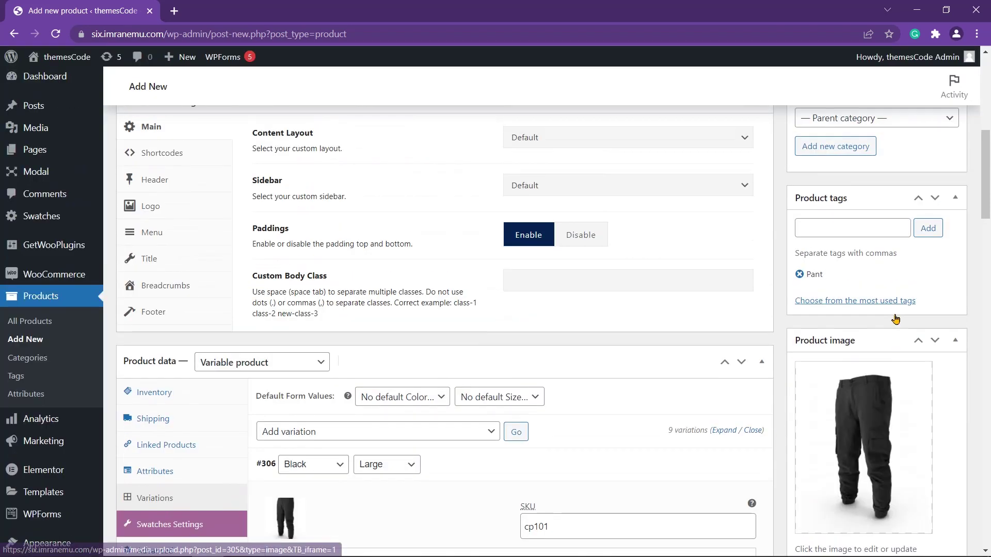
pyautogui.scroll(6, 895, 315)
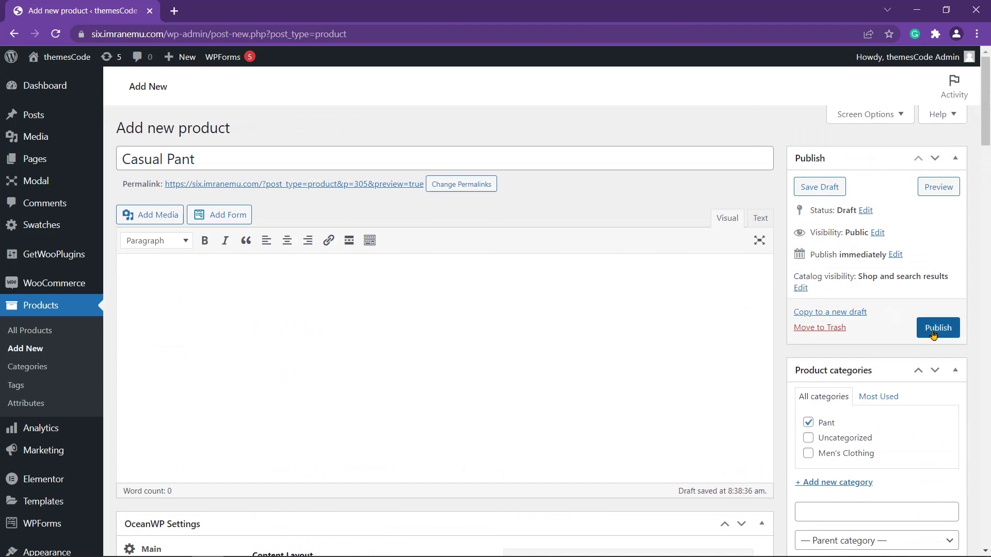
pyautogui.click(934, 335)
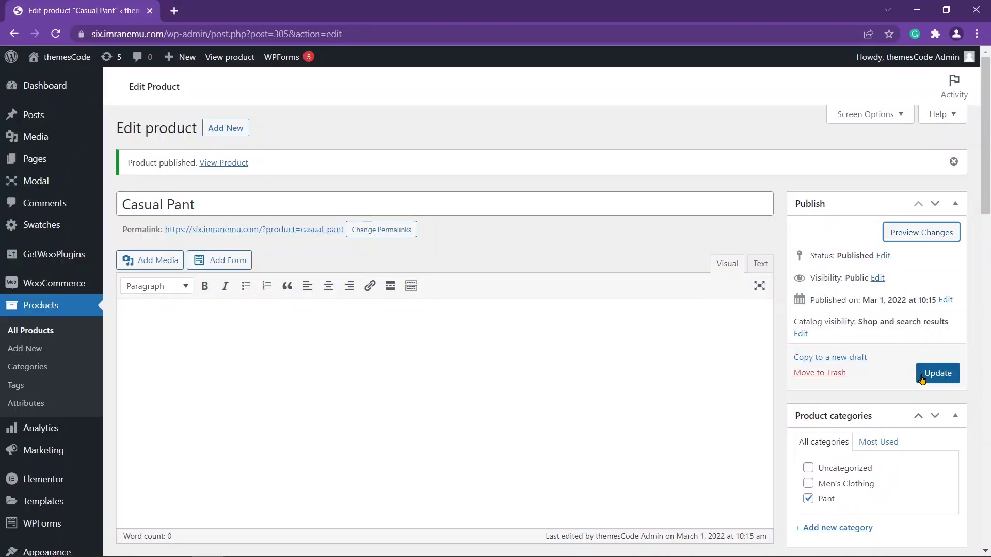
# - Highlight the 'Product published' notice and the Casual Pant title, then view the product
pyautogui.click(129, 166)
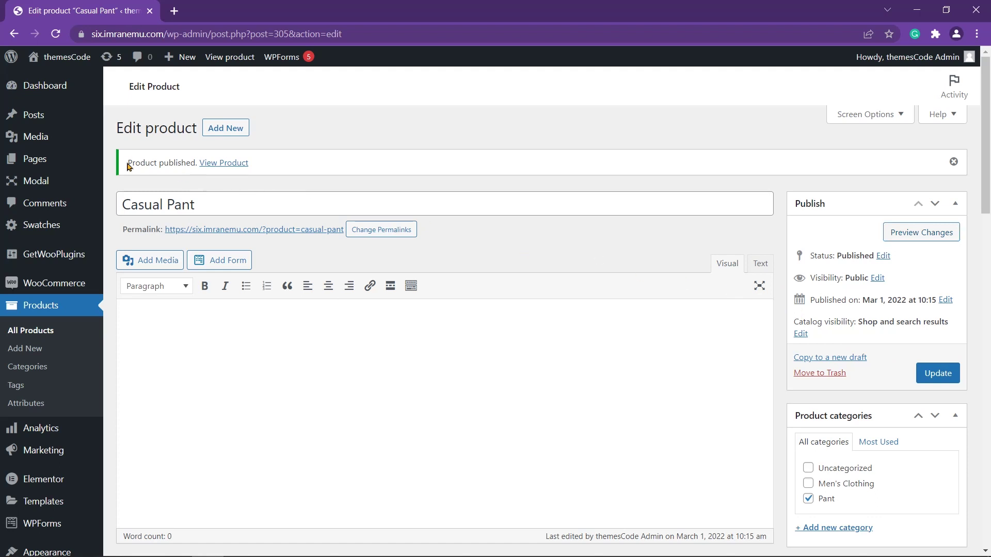
pyautogui.moveTo(127, 163); pyautogui.dragTo(197, 160)
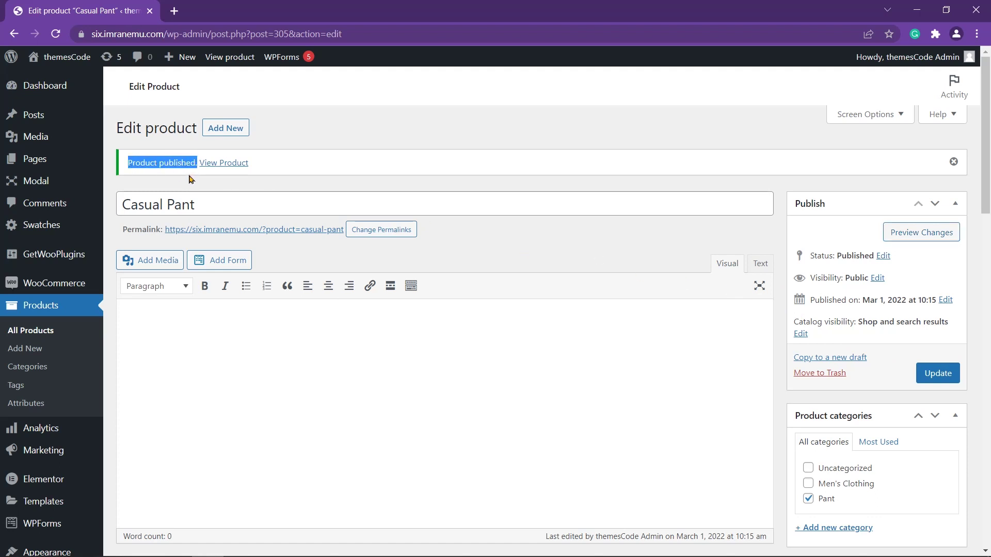
pyautogui.tripleClick(202, 195)
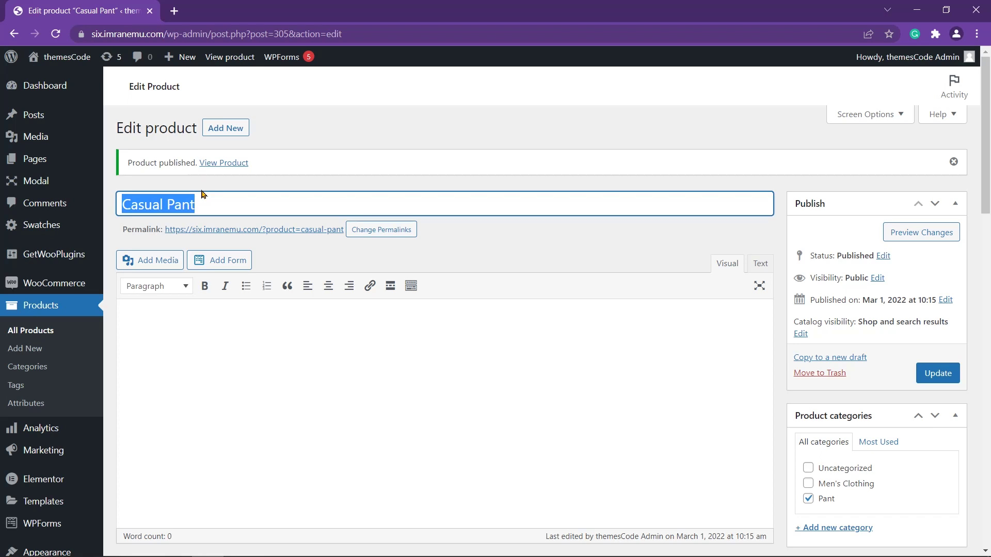
pyautogui.click(235, 197)
pyautogui.click(217, 163)
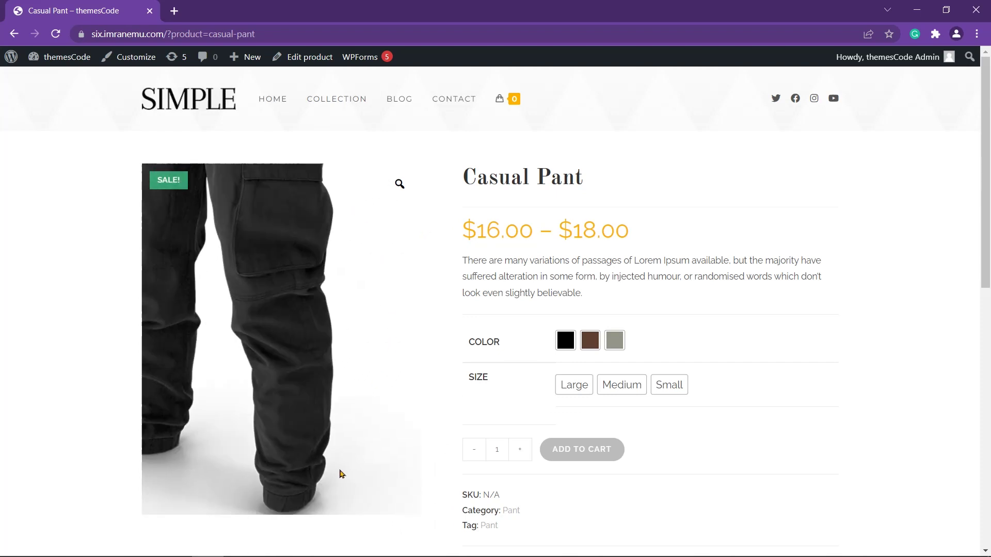
pyautogui.moveTo(461, 189)
pyautogui.mouseDown()
pyautogui.moveTo(564, 193)
pyautogui.moveTo(582, 184)
pyautogui.mouseUp()
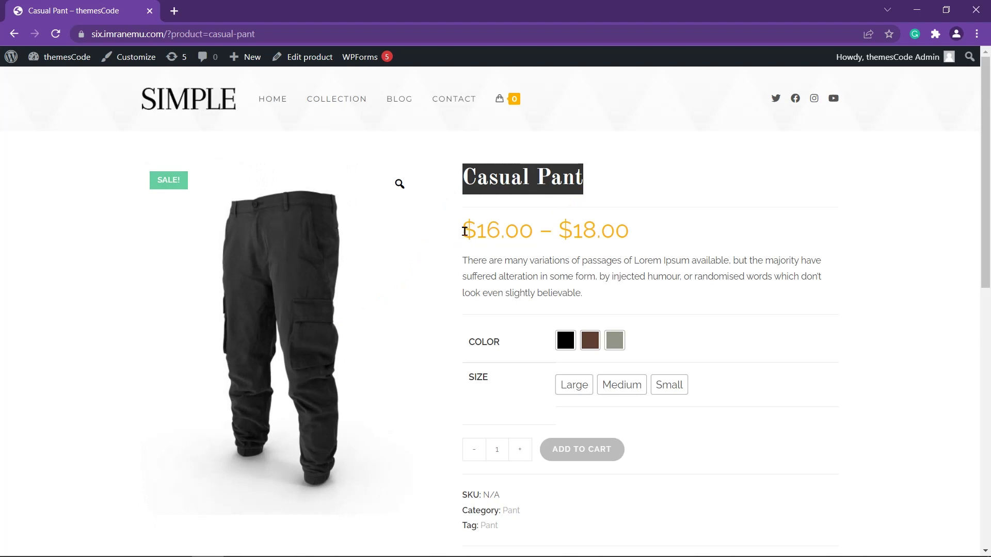
pyautogui.moveTo(463, 231); pyautogui.dragTo(635, 238)
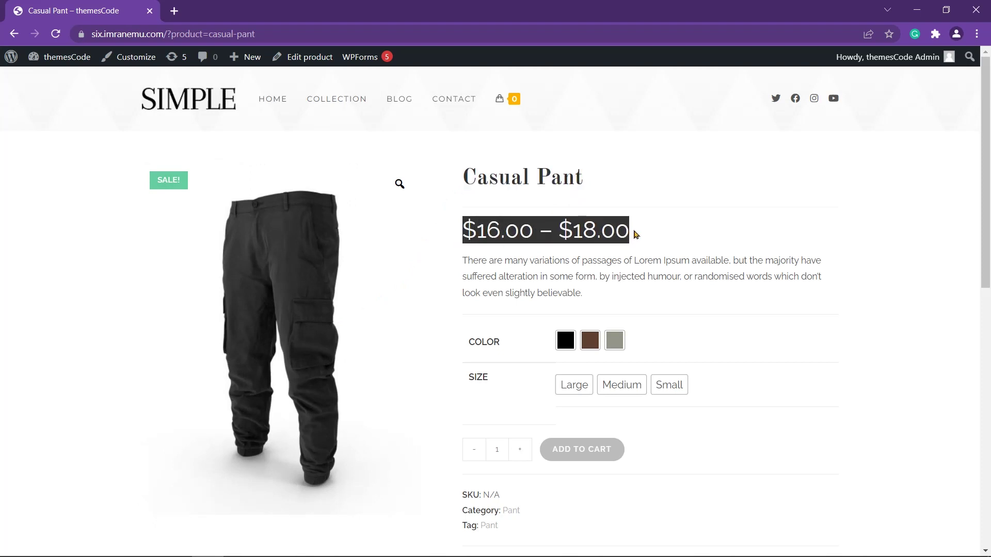
pyautogui.moveTo(464, 259); pyautogui.dragTo(593, 293)
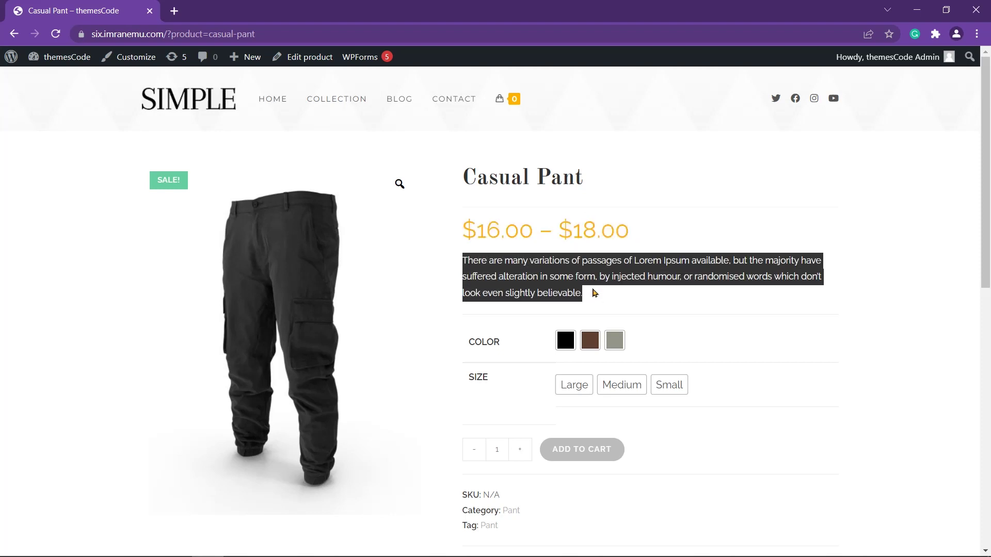
pyautogui.doubleClick(485, 344)
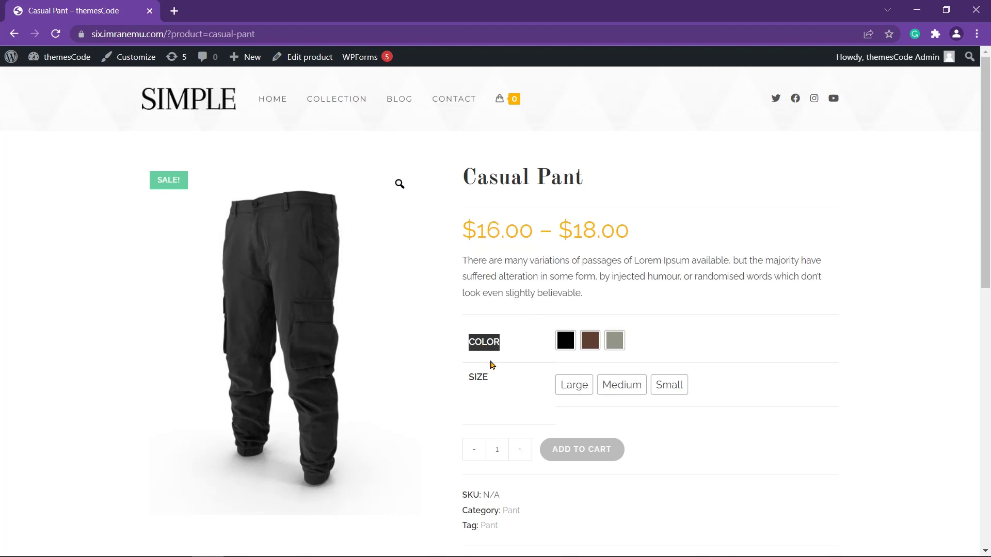
pyautogui.doubleClick(479, 378)
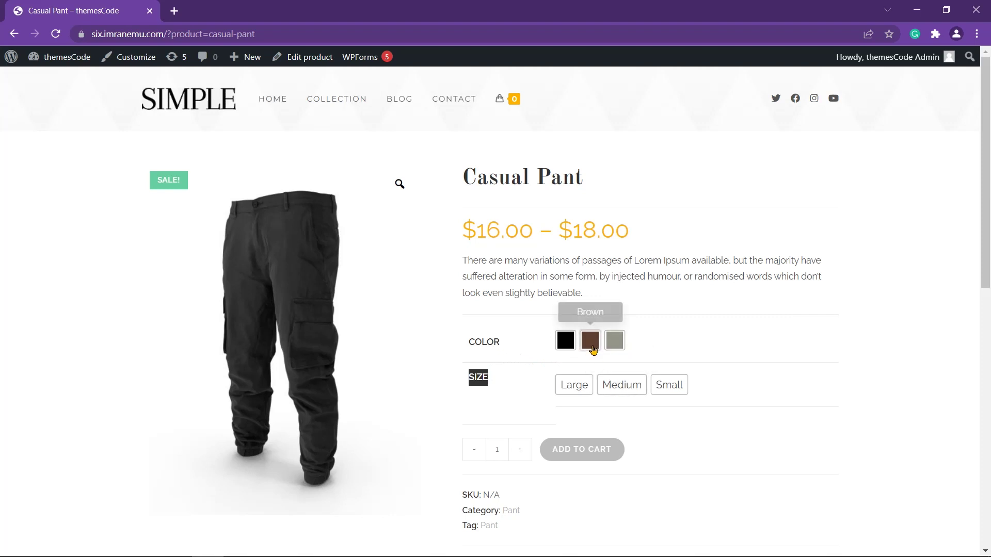
# - Choose the Brown/Medium variation and highlight its size, sale price and SKU details
pyautogui.click(591, 340)
pyautogui.click(675, 386)
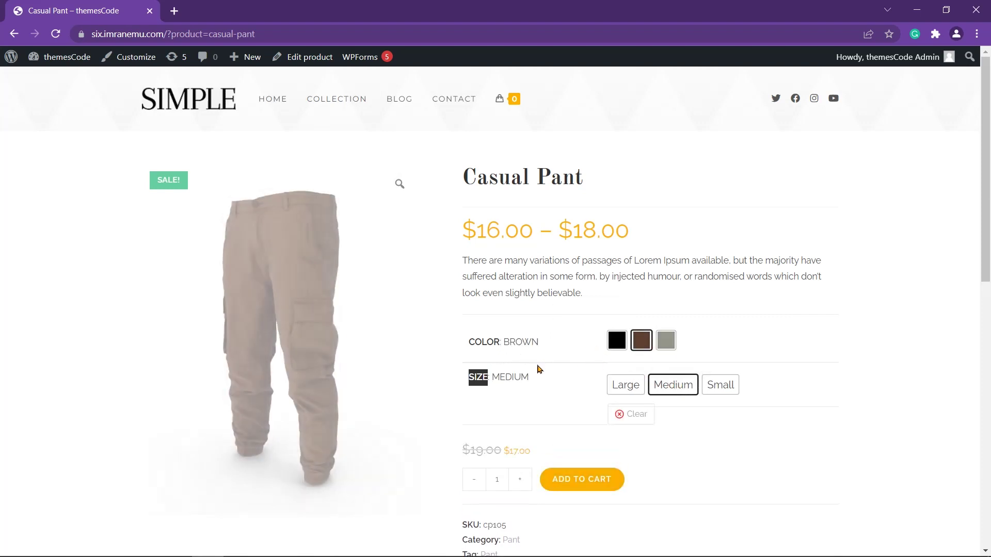
pyautogui.click(520, 372)
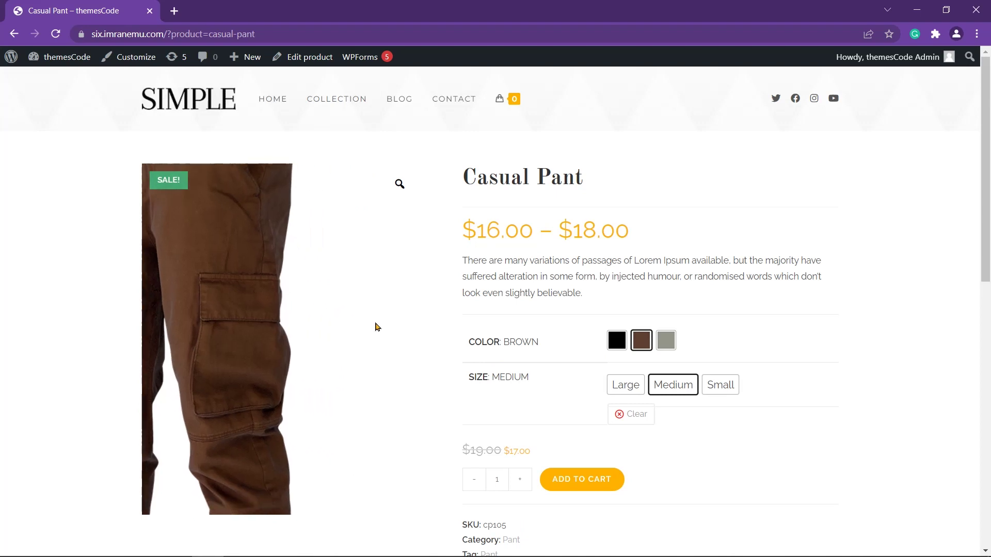
pyautogui.doubleClick(512, 377)
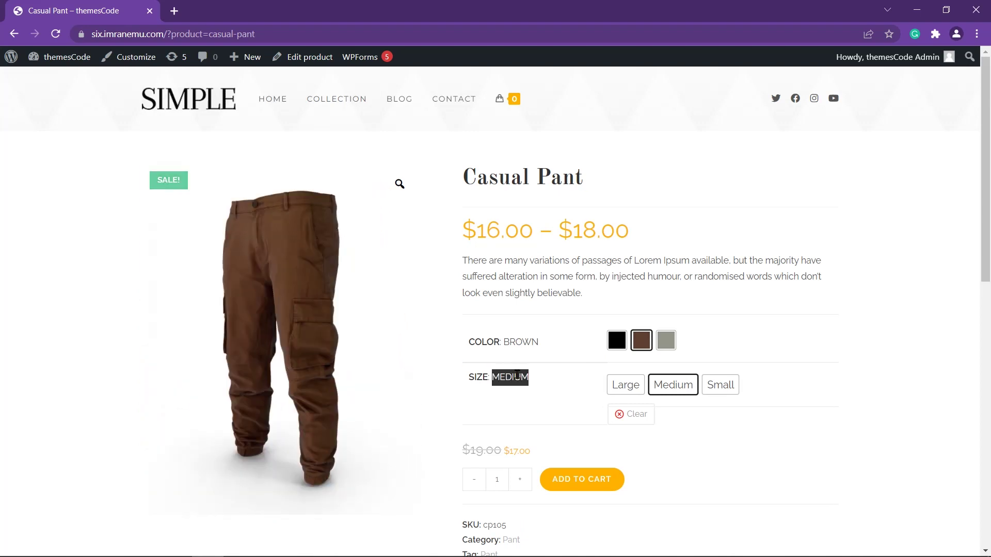
pyautogui.click(527, 416)
pyautogui.moveTo(462, 451); pyautogui.dragTo(539, 443)
pyautogui.scroll(-1, 539, 443)
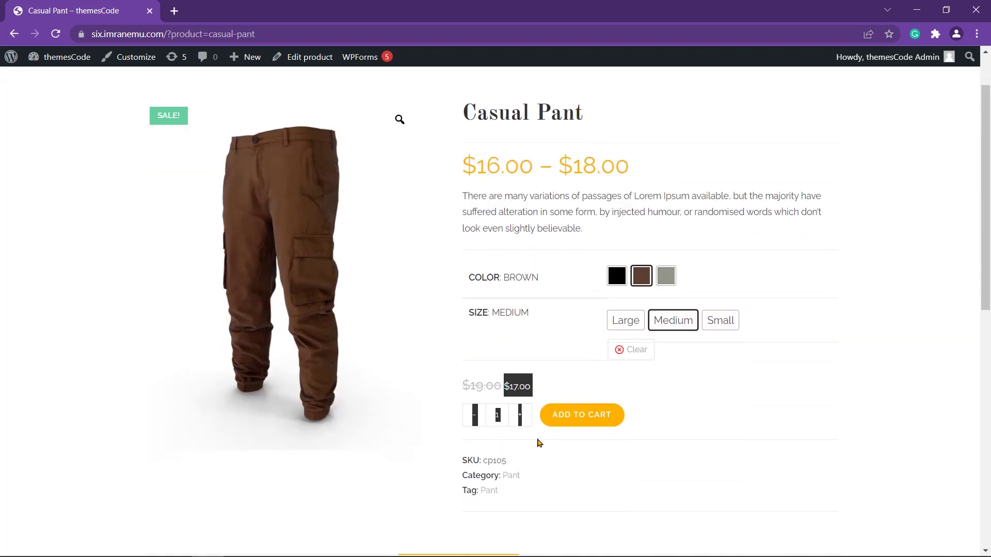
pyautogui.click(545, 386)
pyautogui.tripleClick(463, 464)
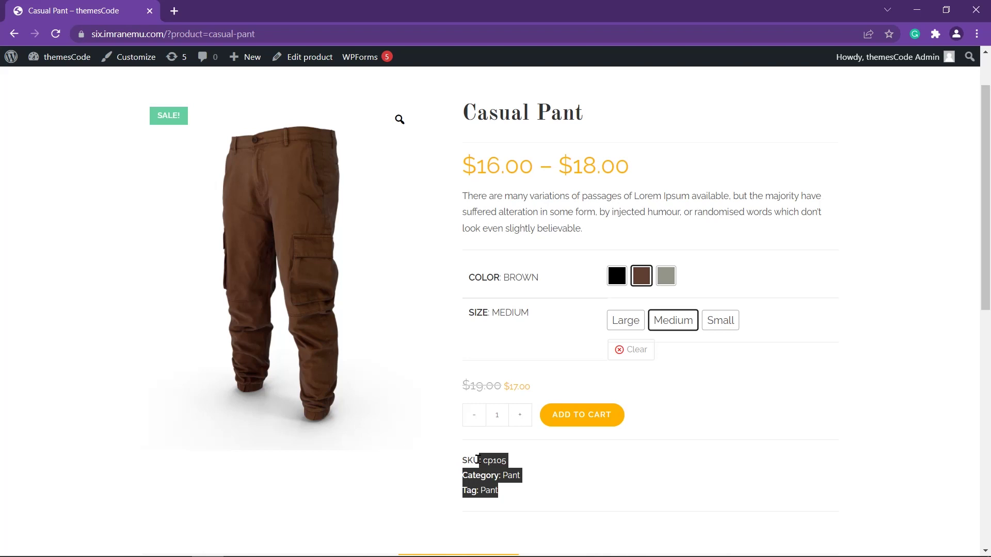
pyautogui.click(475, 459)
pyautogui.moveTo(464, 458); pyautogui.dragTo(510, 461)
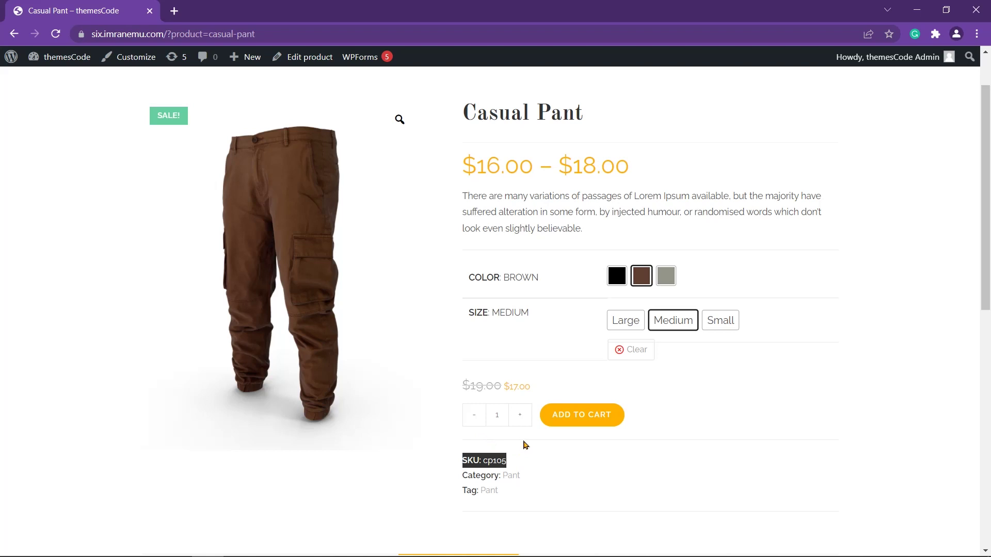
pyautogui.click(528, 460)
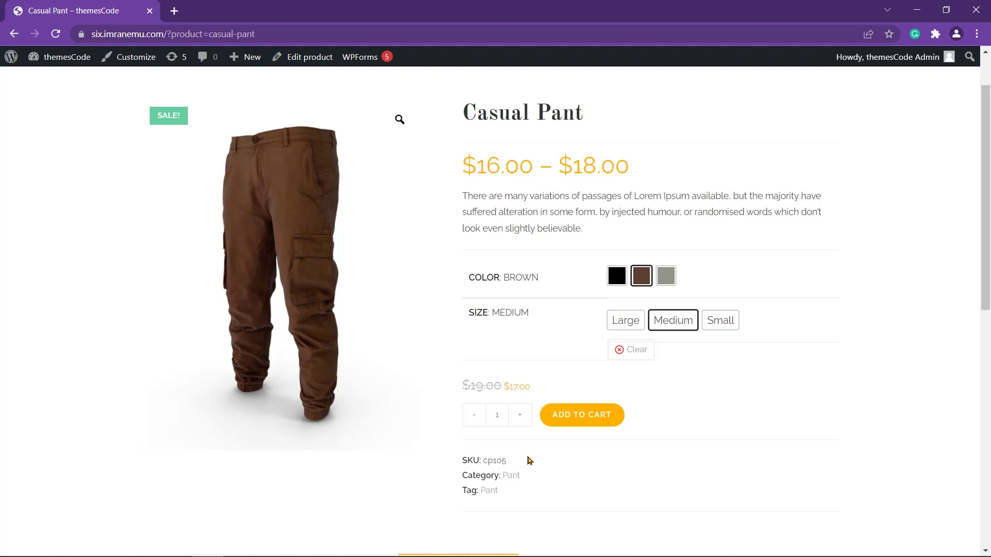
# - Try Small, Grey, Large, Medium, Black, Large and Small swatches, then clear the selection
pyautogui.click(711, 321)
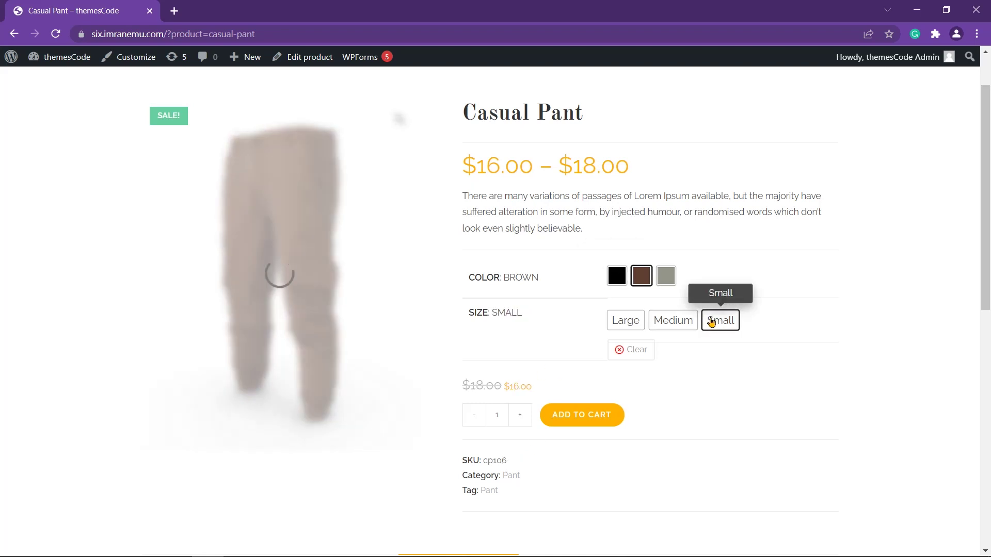
pyautogui.keyDown('shift'); pyautogui.click(466, 386); pyautogui.keyUp('shift')
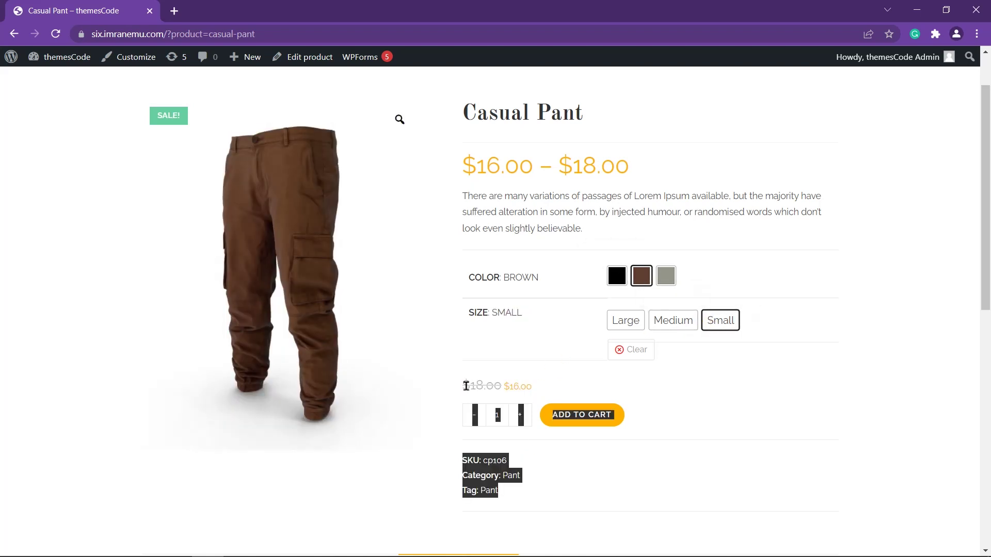
pyautogui.click(666, 278)
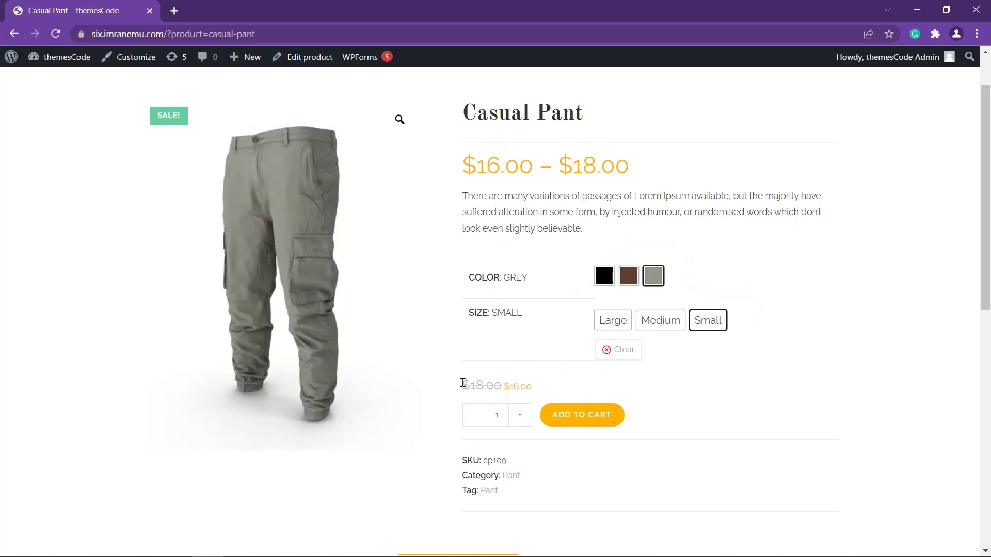
pyautogui.moveTo(462, 383); pyautogui.dragTo(537, 386)
pyautogui.click(597, 327)
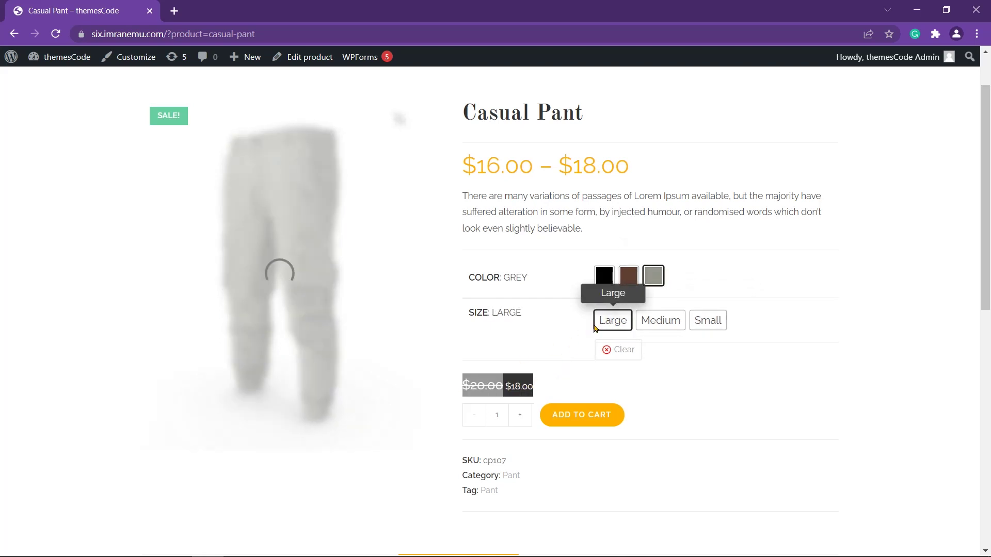
pyautogui.click(655, 325)
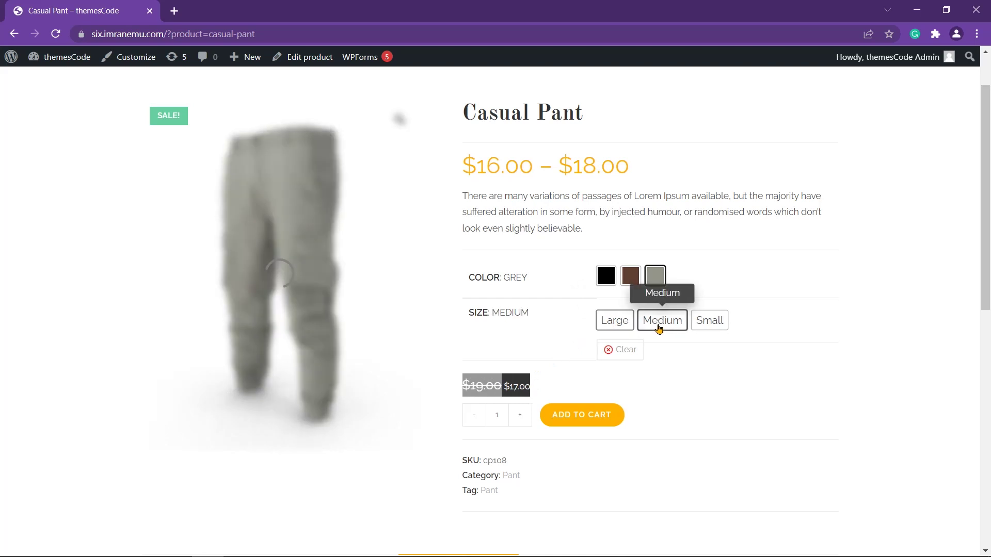
pyautogui.click(604, 279)
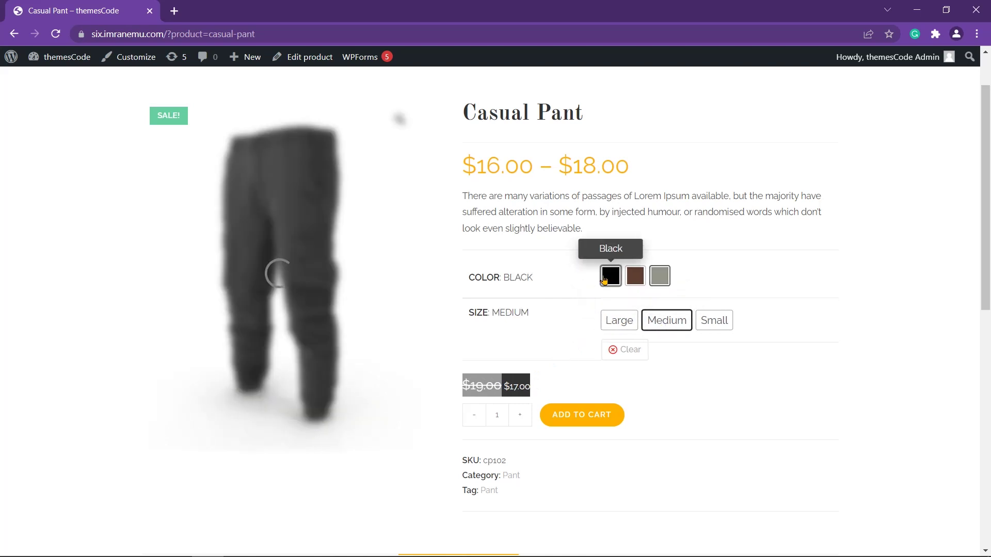
pyautogui.click(618, 324)
pyautogui.click(713, 325)
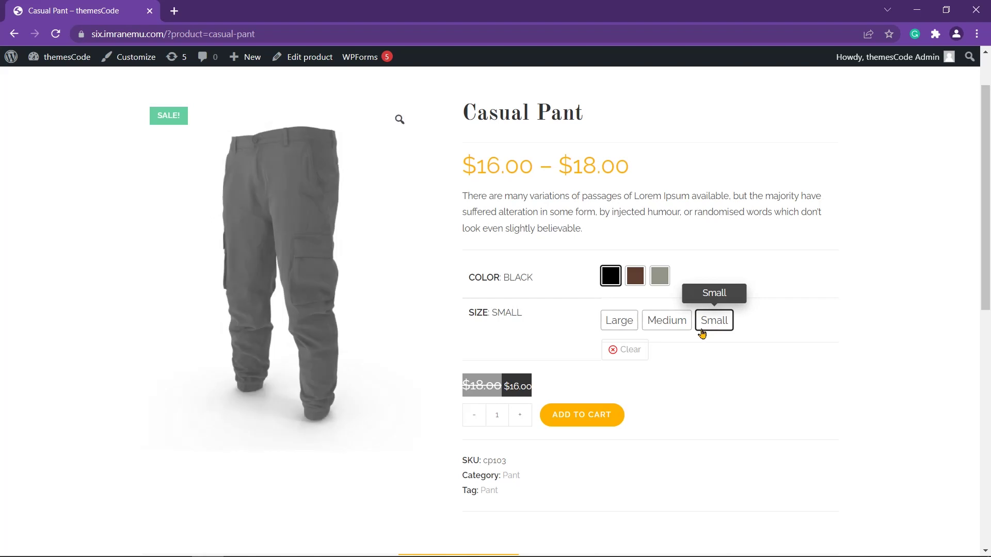
pyautogui.click(629, 351)
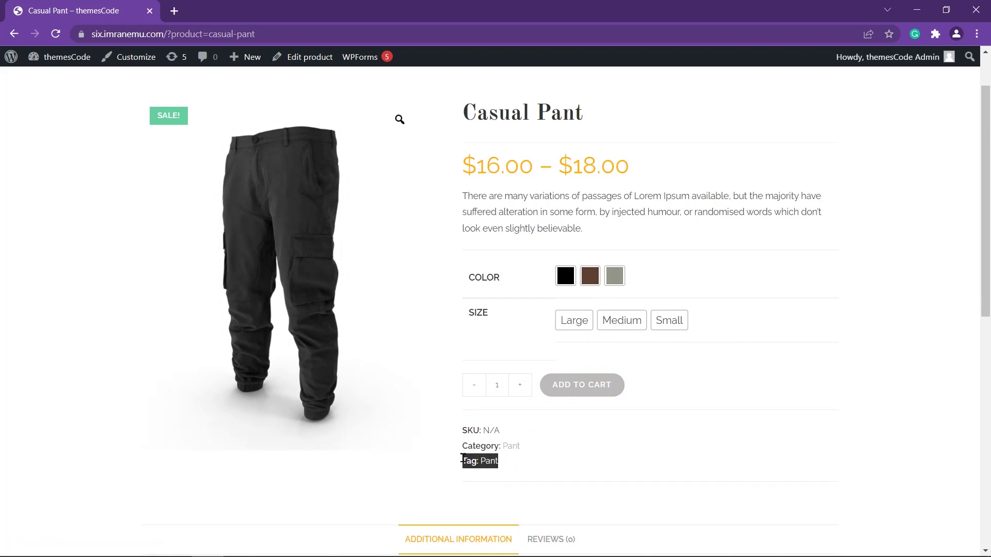
# - Bring up the link menu for the themesCode Dashboard admin link
pyautogui.scroll(-1, 448, 475)
pyautogui.scroll(-2, 448, 475)
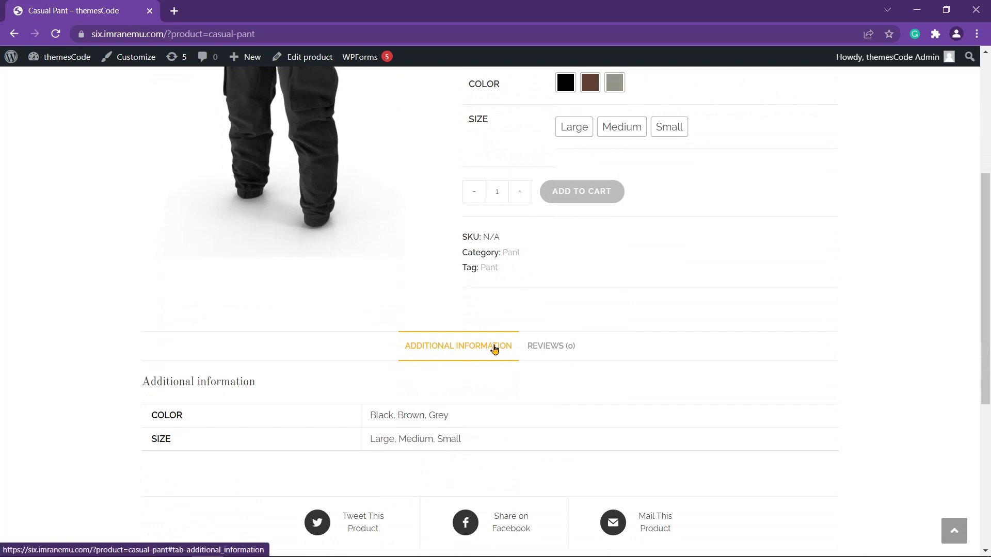
pyautogui.scroll(-4, 160, 436)
pyautogui.scroll(6, 473, 427)
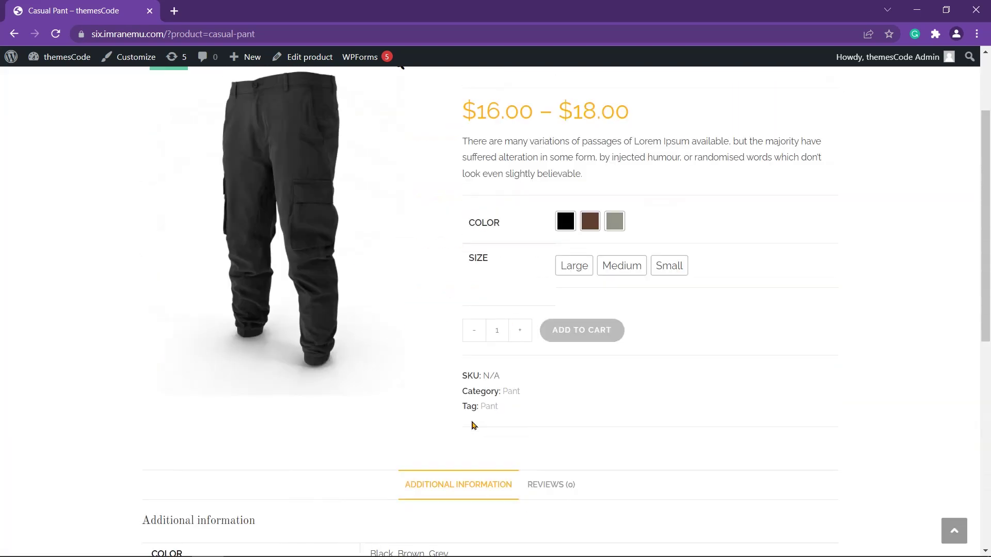
pyautogui.scroll(3, 474, 426)
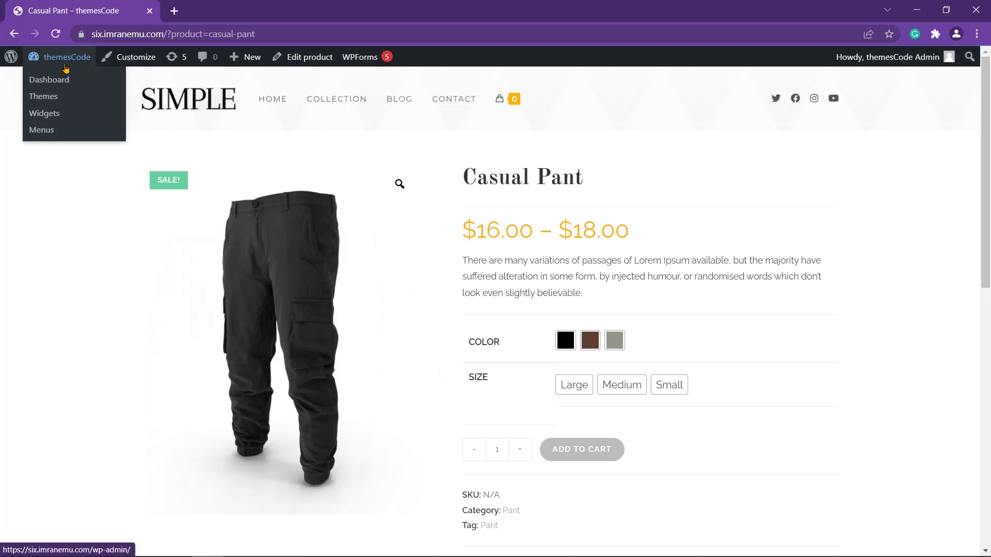
pyautogui.moveTo(62, 57)
pyautogui.rightClick(66, 82)
# - Open the admin Dashboard in a new first tab, check the Casual Pant tab, and return
pyautogui.click(100, 87)
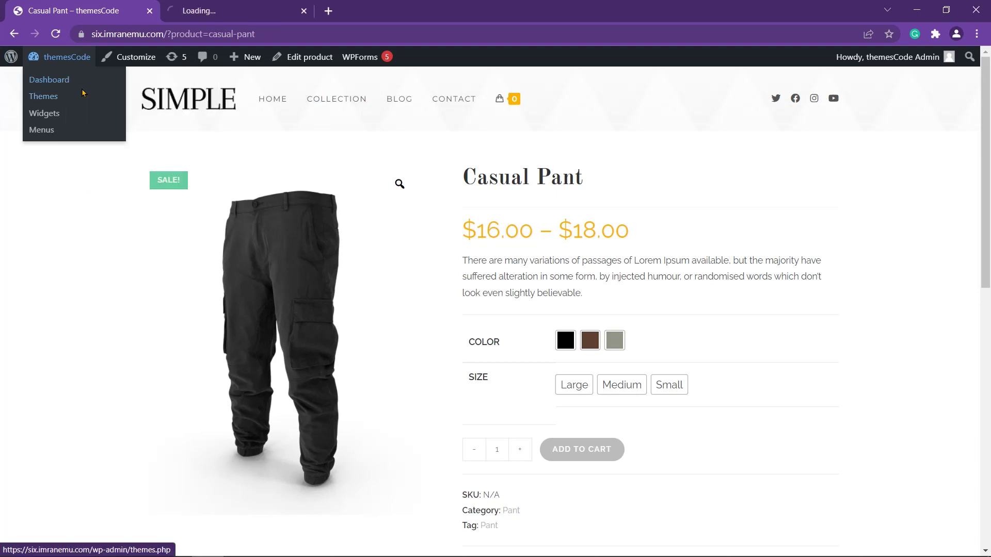
pyautogui.moveTo(217, 10); pyautogui.dragTo(67, 5)
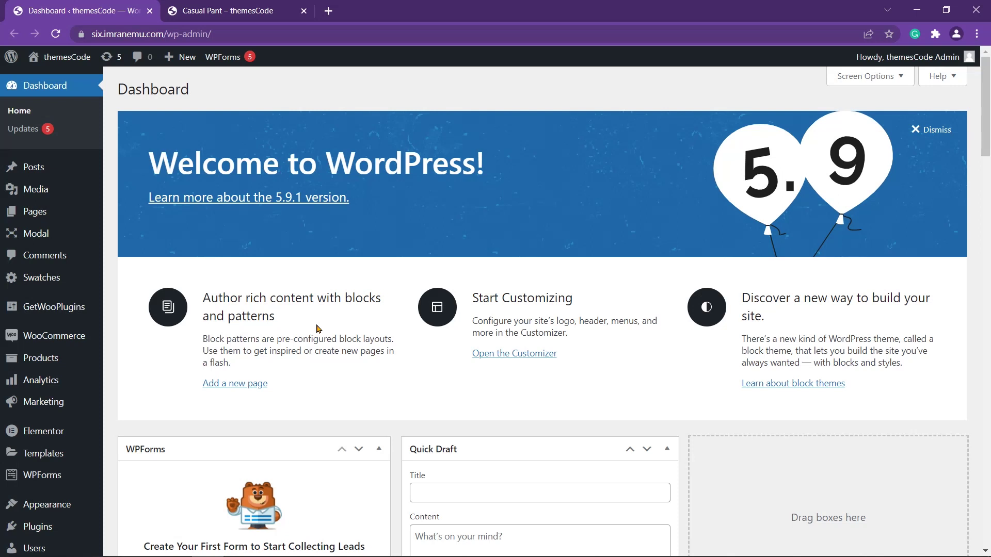
pyautogui.hotkey('ctrl', 'Tab')
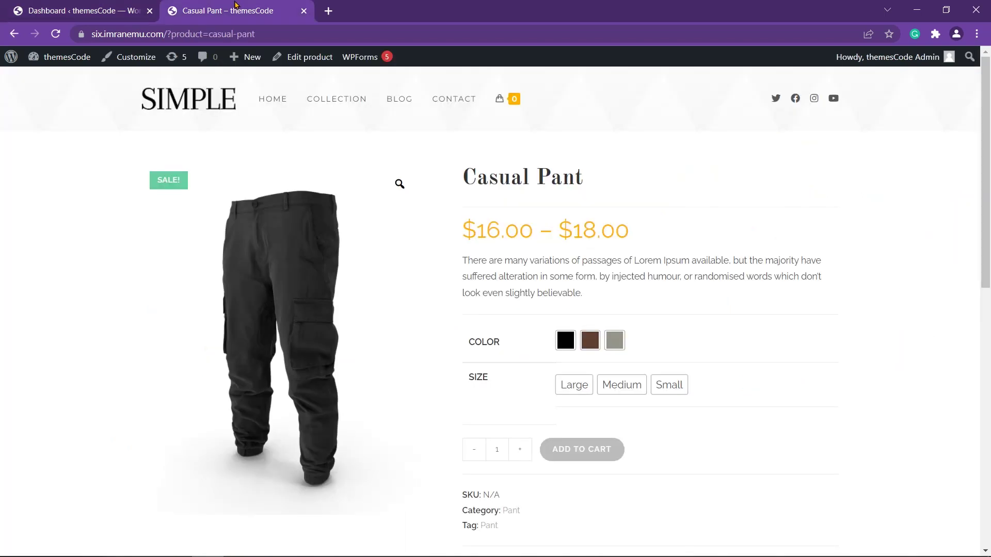
pyautogui.scroll(-5, 562, 279)
pyautogui.scroll(-3, 562, 279)
pyautogui.scroll(-3, 563, 279)
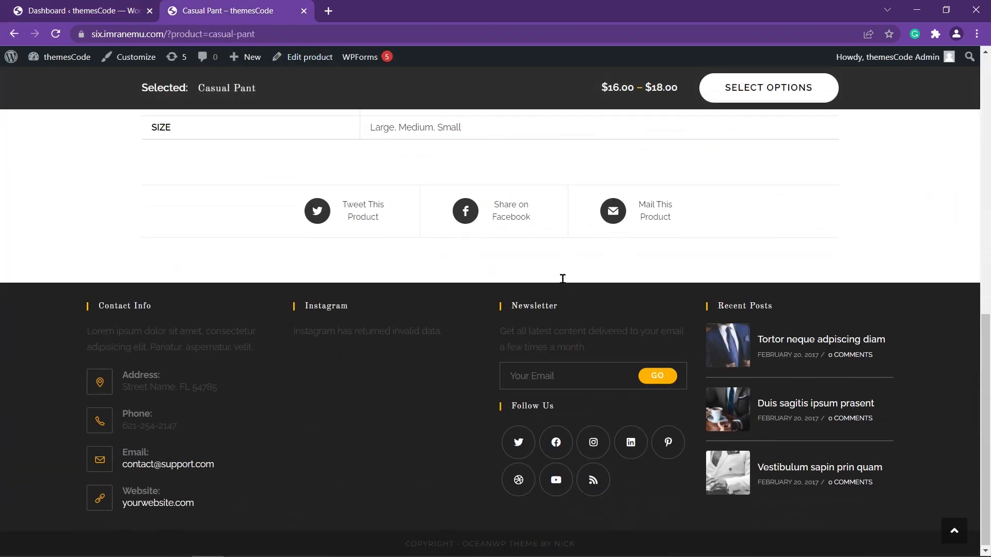
pyautogui.scroll(7, 562, 279)
pyautogui.scroll(4, 562, 279)
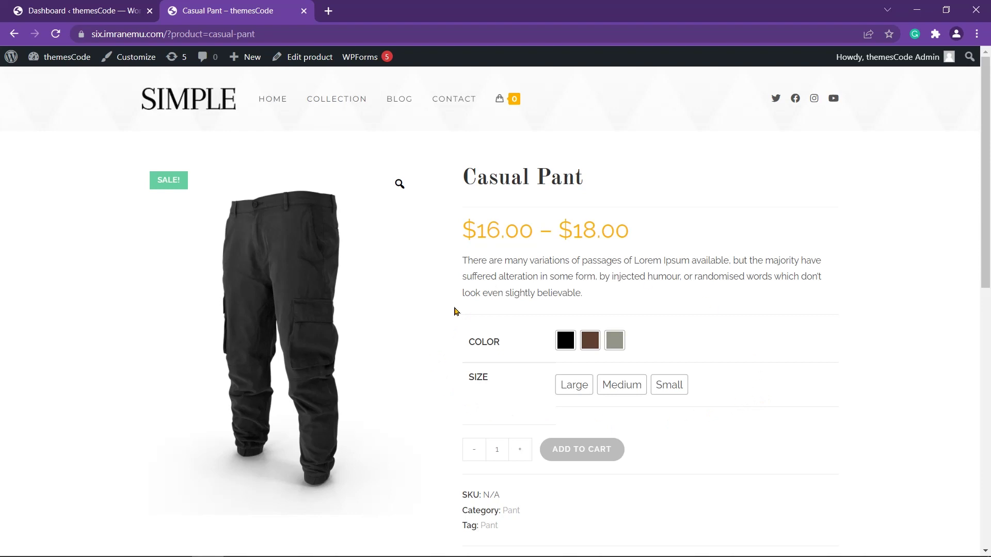
pyautogui.hotkey('ctrl', 'shift', 'Tab')
pyautogui.scroll(-3, 112, 473)
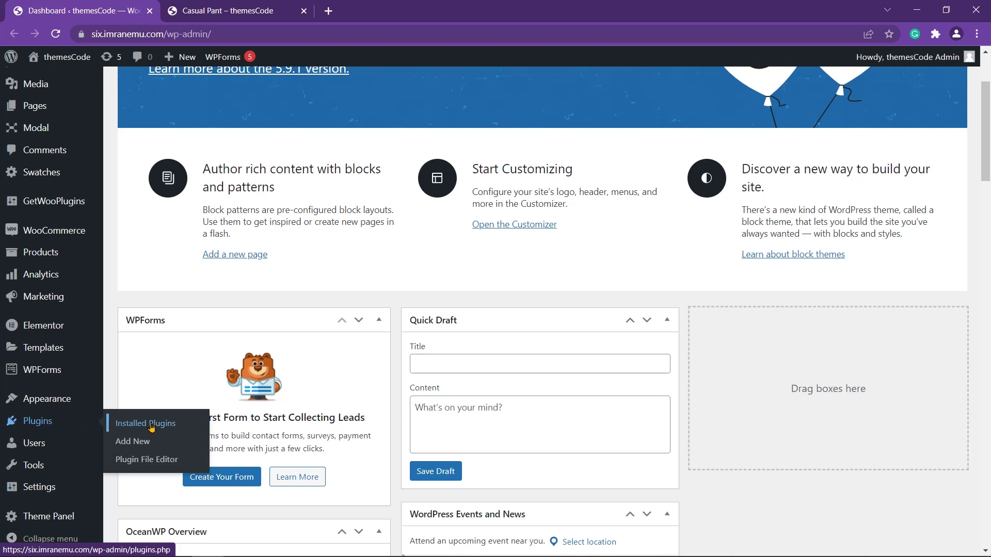
pyautogui.click(163, 423)
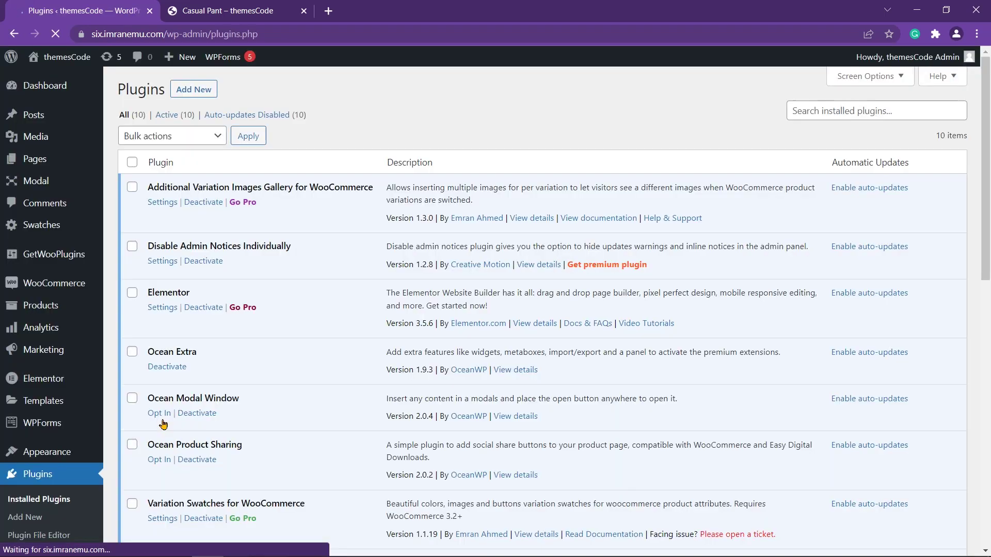
pyautogui.scroll(-2, 143, 265)
pyautogui.scroll(-2, 143, 264)
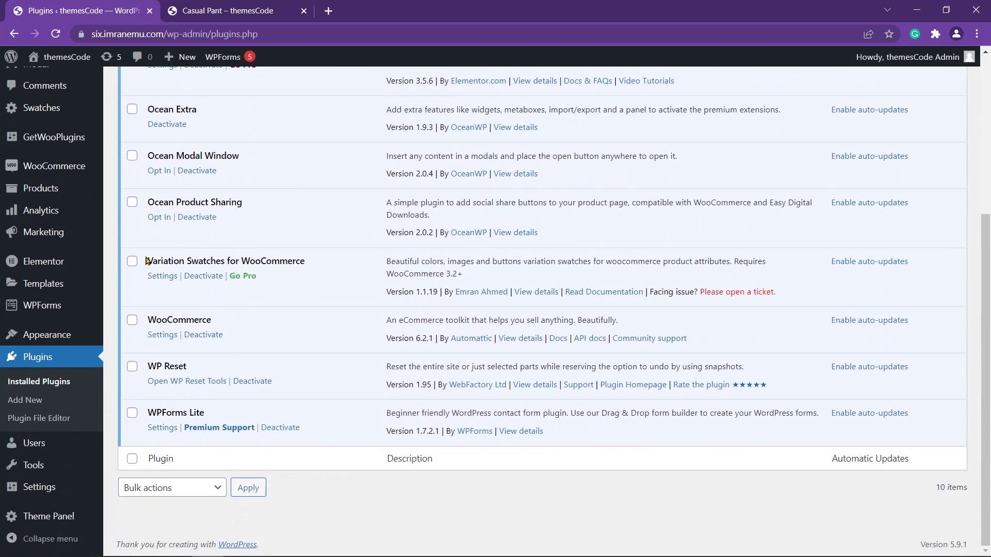
pyautogui.scroll(2, 147, 262)
pyautogui.scroll(3, 146, 262)
pyautogui.scroll(-2, 146, 261)
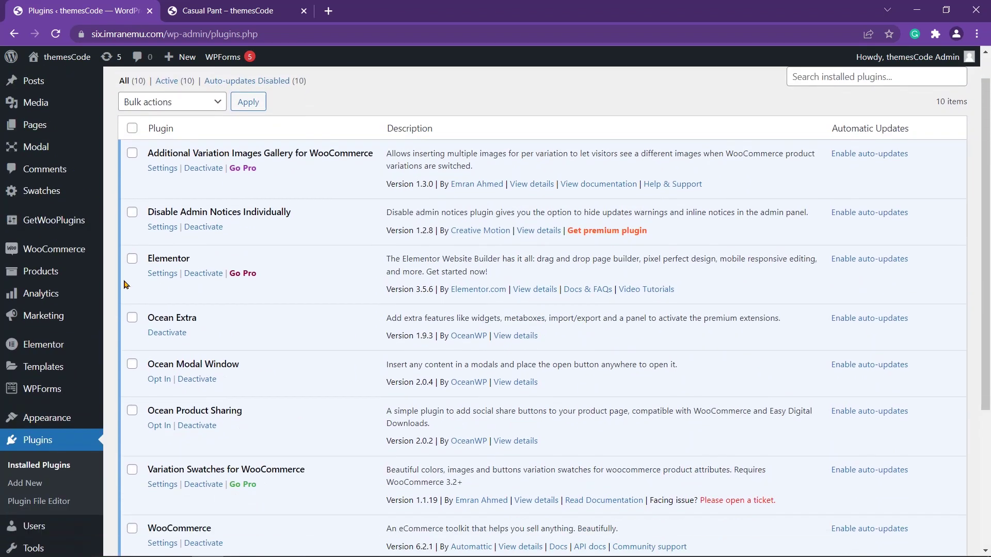
pyautogui.scroll(-2, 147, 284)
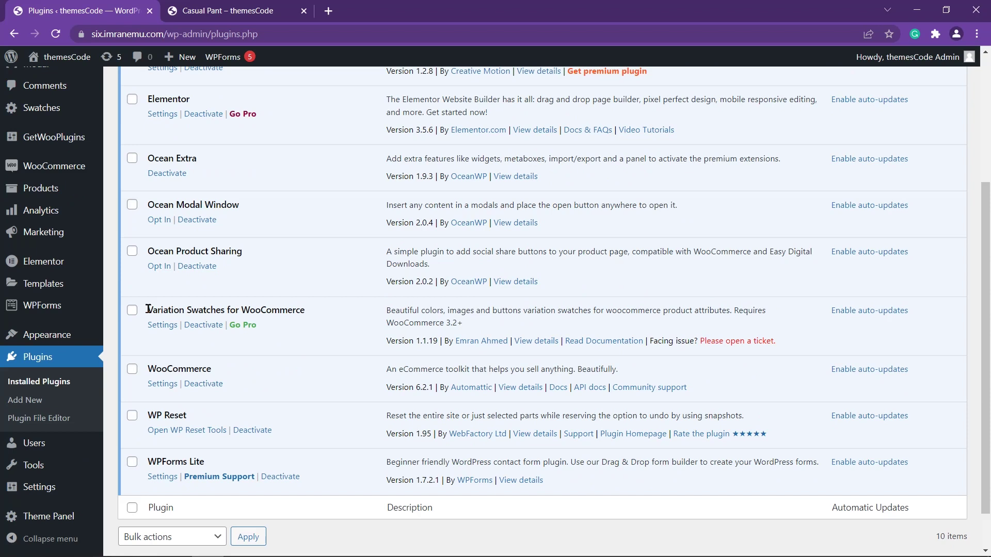
pyautogui.moveTo(148, 309); pyautogui.dragTo(306, 320)
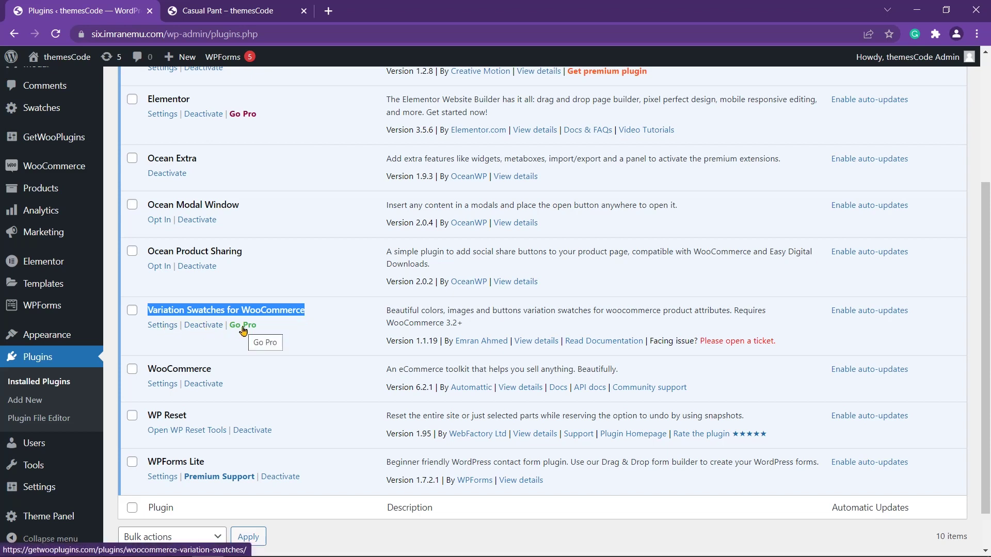
# - Deactivate Variation Swatches for WooCommerce, skipping the feedback prompt
pyautogui.click(206, 327)
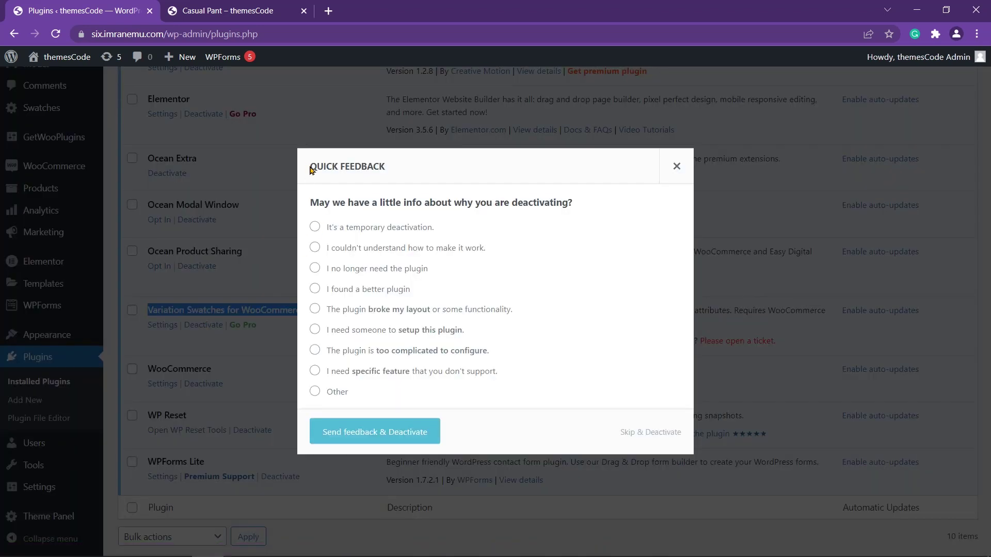
pyautogui.moveTo(310, 170); pyautogui.dragTo(387, 175)
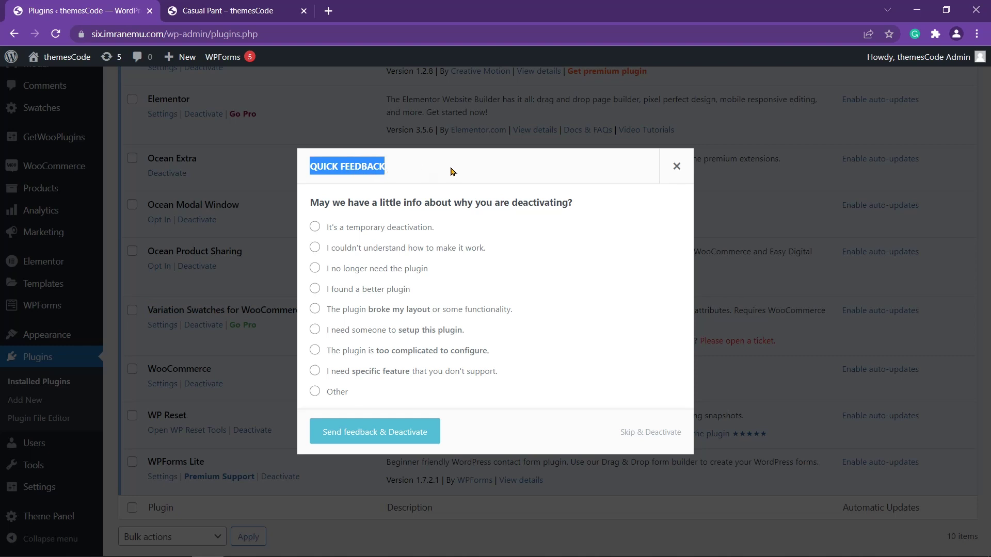
pyautogui.click(649, 433)
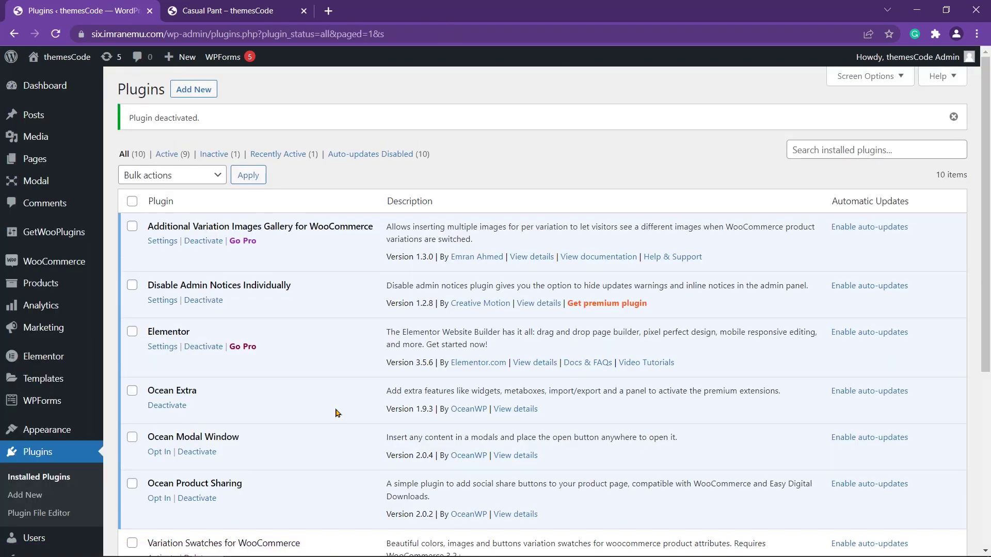
pyautogui.scroll(-3, 335, 413)
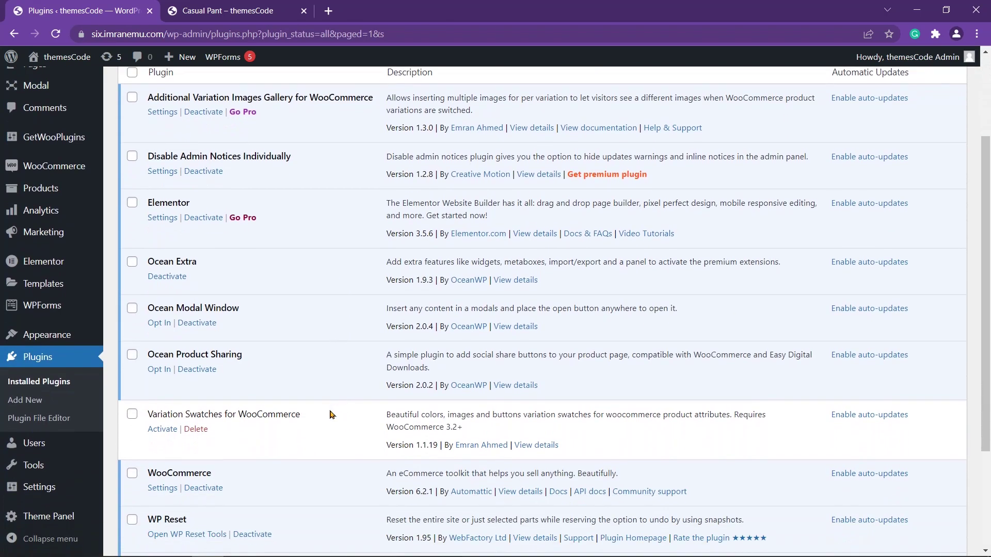
pyautogui.scroll(-1, 271, 408)
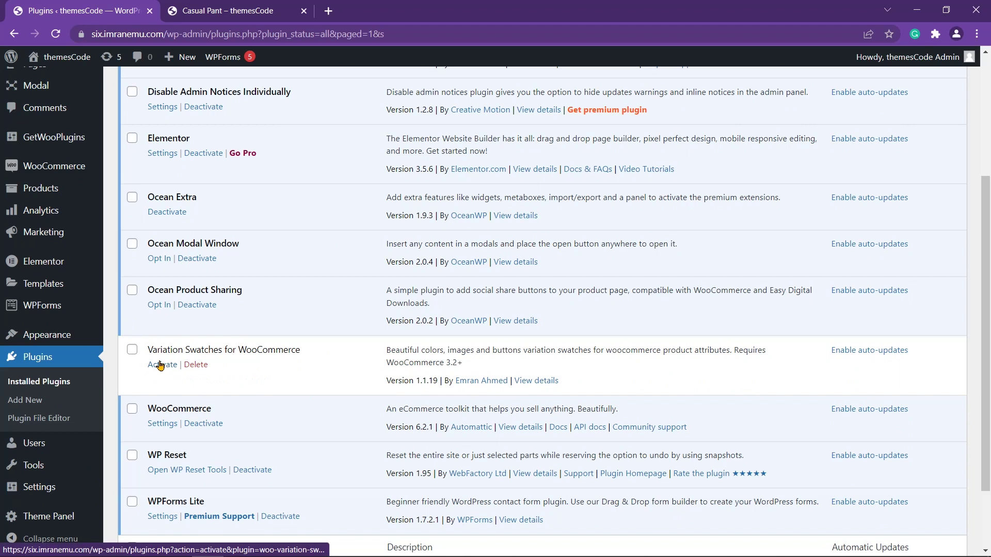
pyautogui.scroll(4, 175, 369)
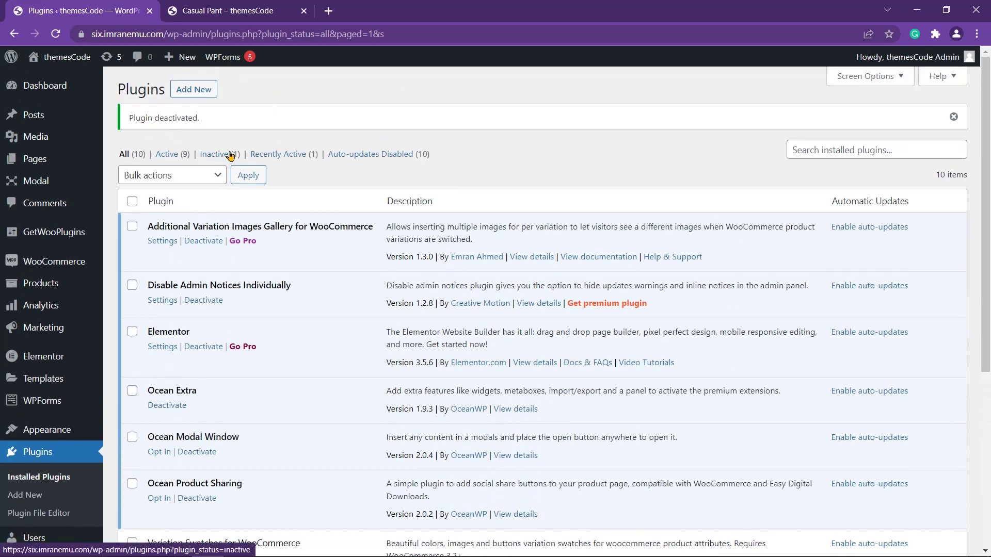
# - Filter the plugins list to Inactive (1), highlighting the deactivated plugin's name
pyautogui.click(229, 157)
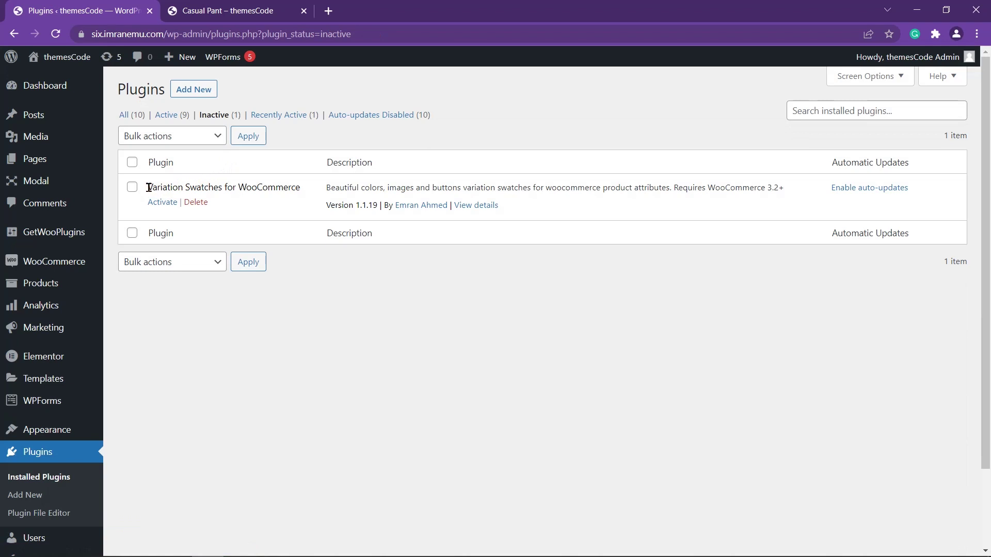
pyautogui.moveTo(148, 188); pyautogui.dragTo(190, 180)
pyautogui.moveTo(258, 189); pyautogui.dragTo(305, 195)
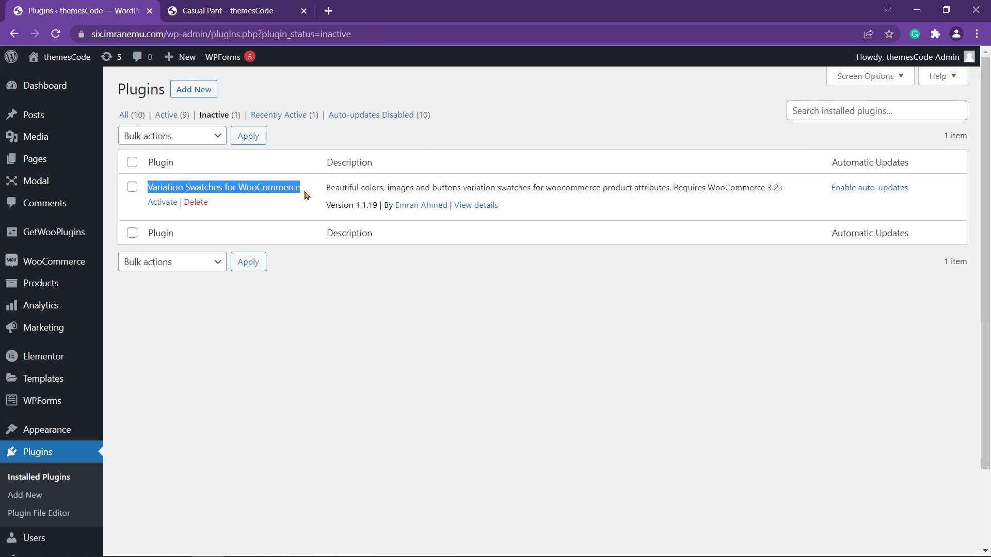
pyautogui.click(292, 206)
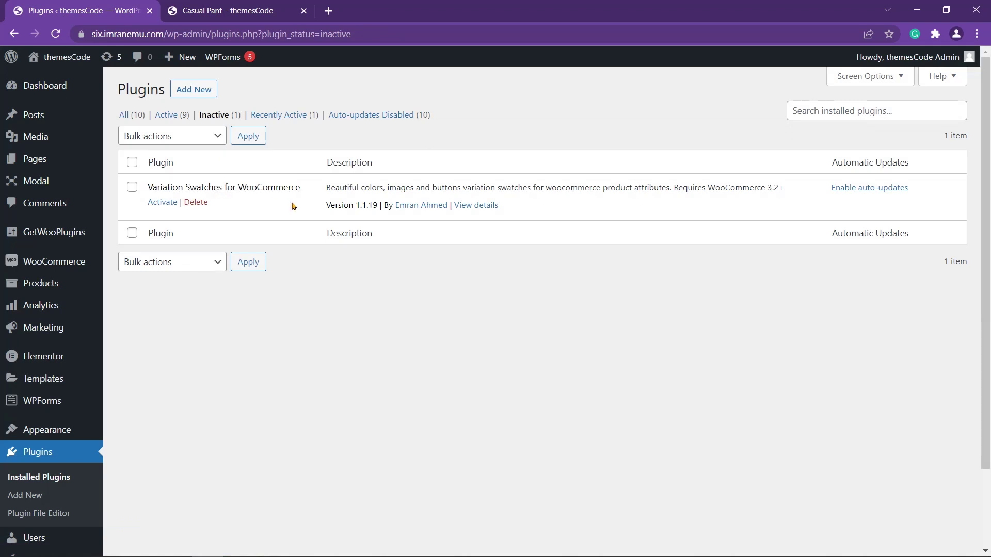
# - Reload Casual Pant to check its plain Color and Size dropdowns, then return to Plugins
pyautogui.click(243, 6)
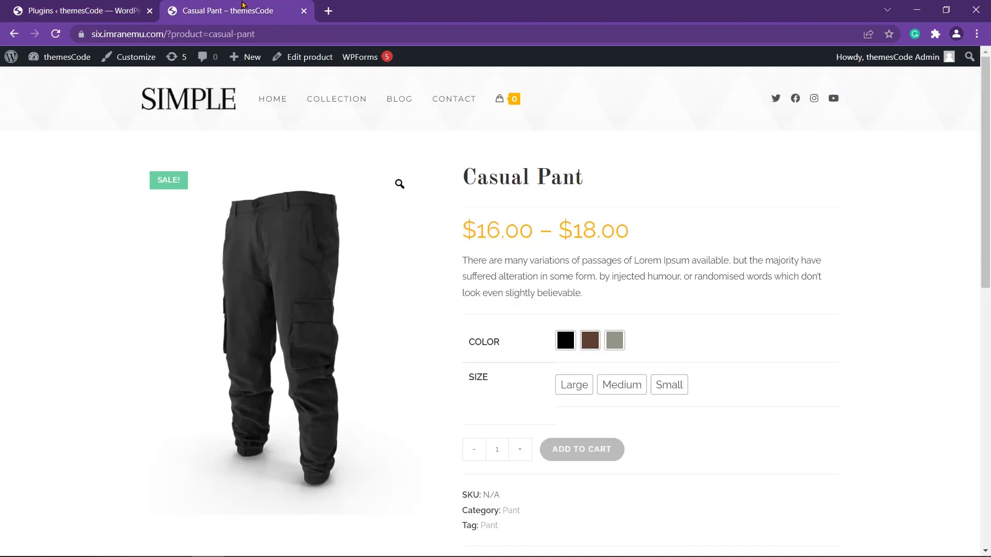
pyautogui.click(56, 34)
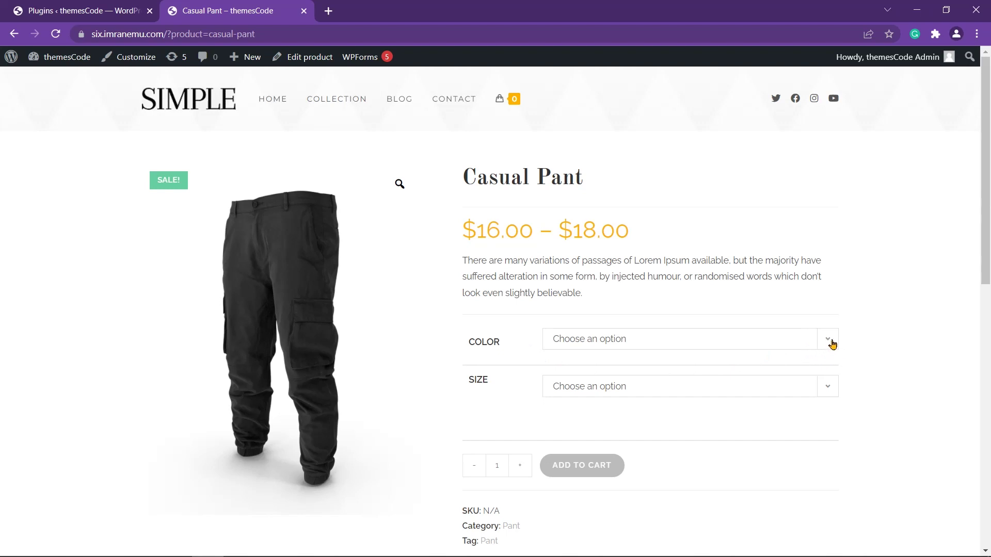
pyautogui.click(832, 345)
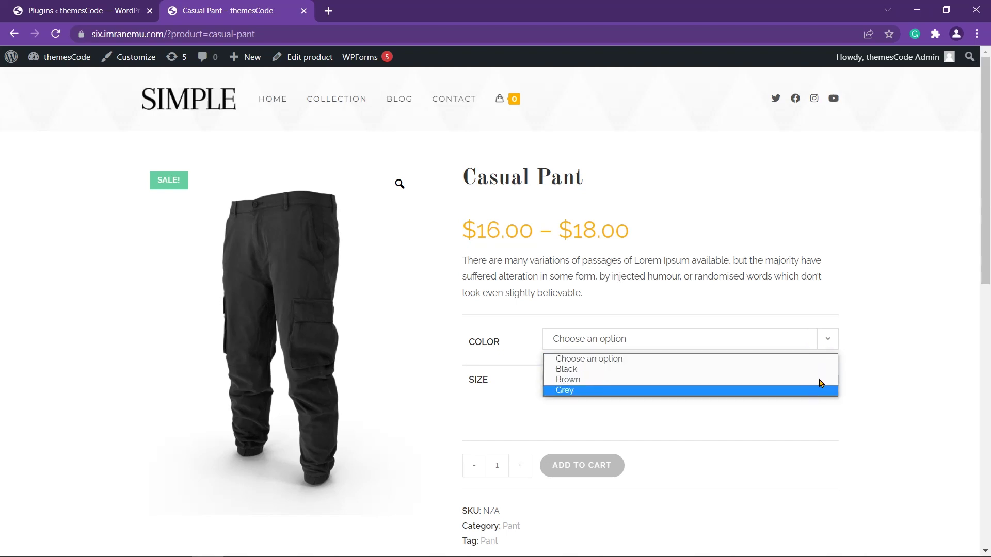
pyautogui.click(831, 339)
pyautogui.click(833, 387)
pyautogui.click(118, 4)
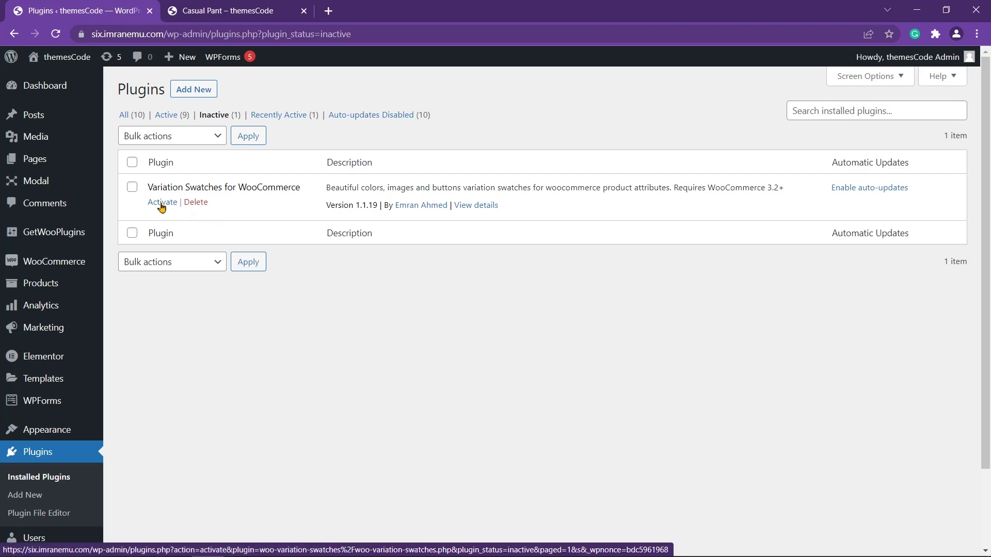
# - Reactivate Variation Swatches for WooCommerce and confirm it in the Installed Plugins list
pyautogui.click(162, 205)
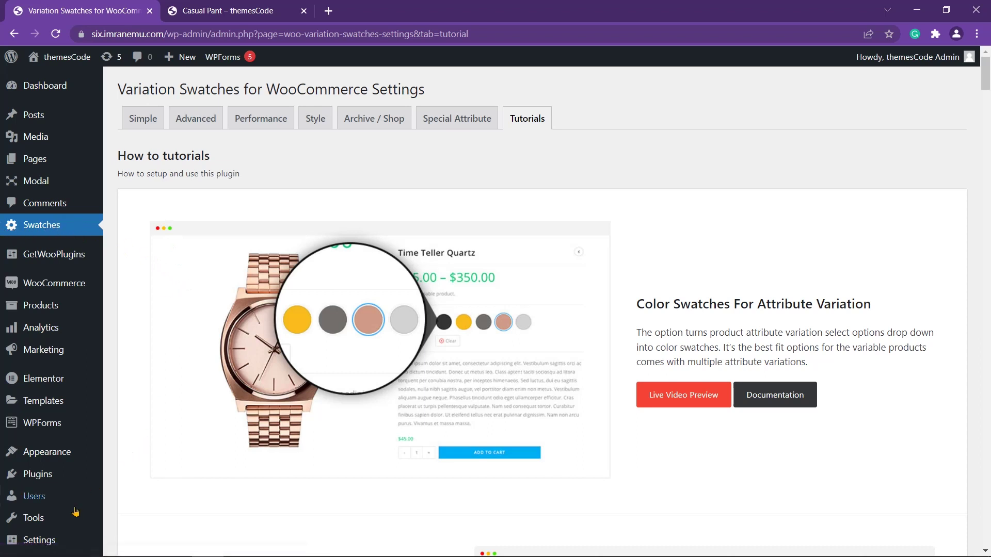
pyautogui.moveTo(37, 474)
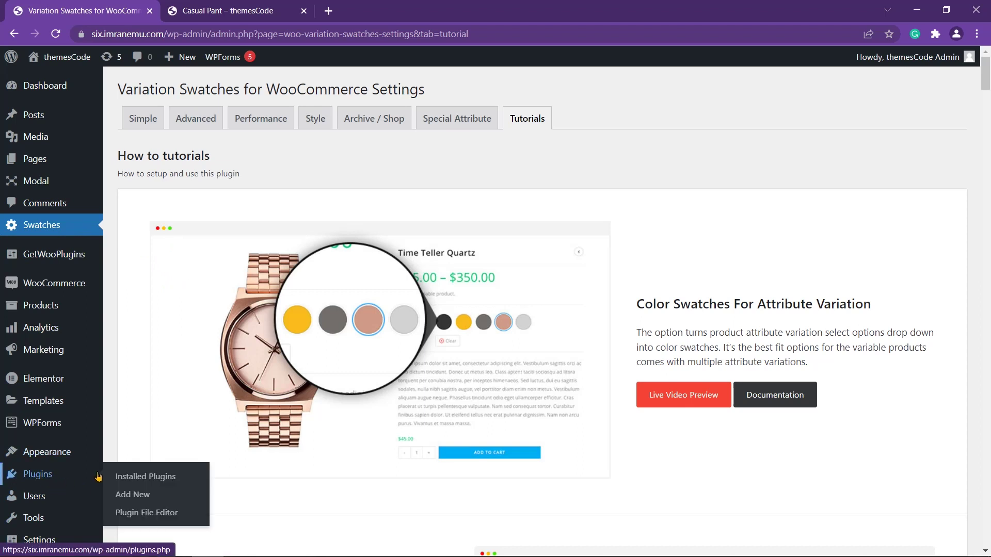
pyautogui.click(173, 479)
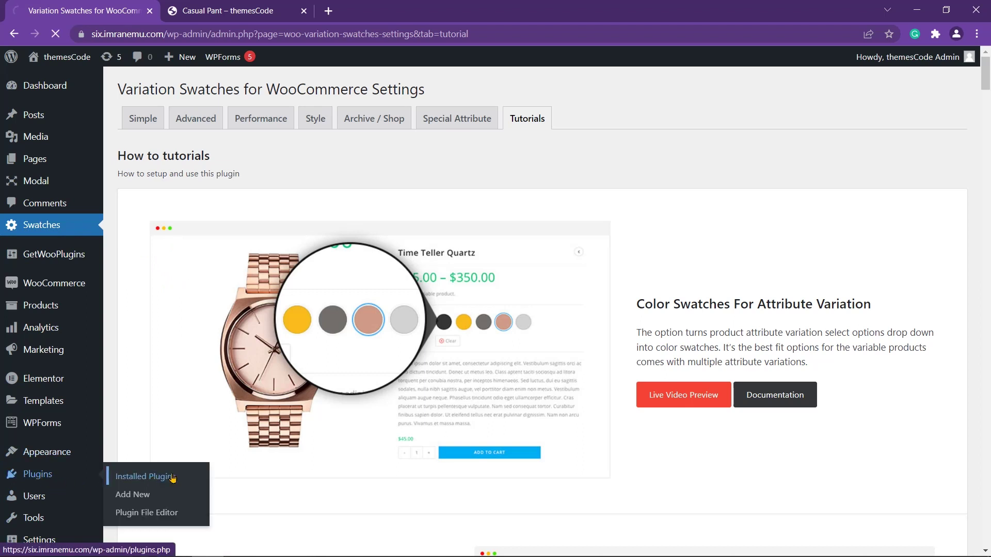
pyautogui.scroll(-3, 309, 356)
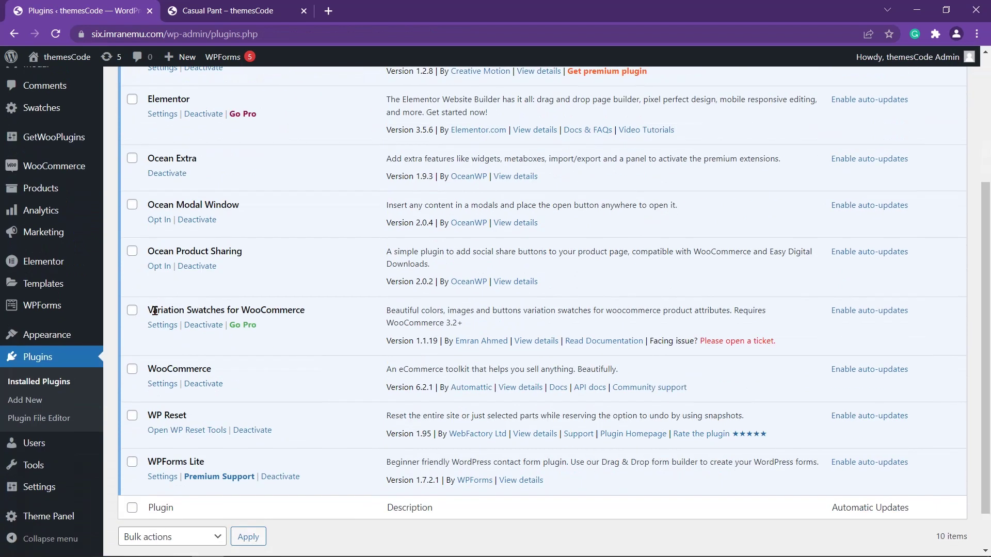
pyautogui.moveTo(149, 308); pyautogui.dragTo(306, 318)
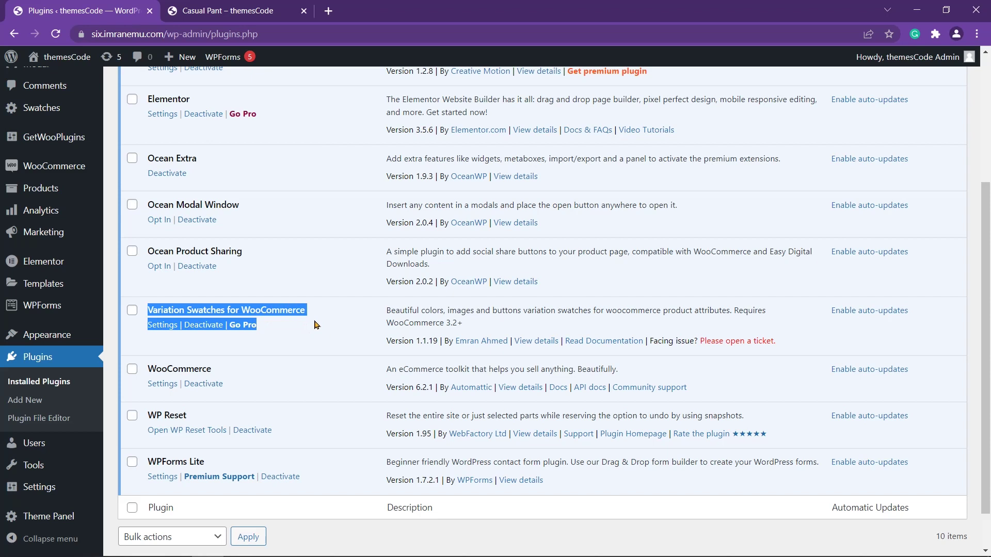
# - Reload Casual Pant and test swatches: Medium, Grey, Brown, Small, Black, Large
pyautogui.click(227, 5)
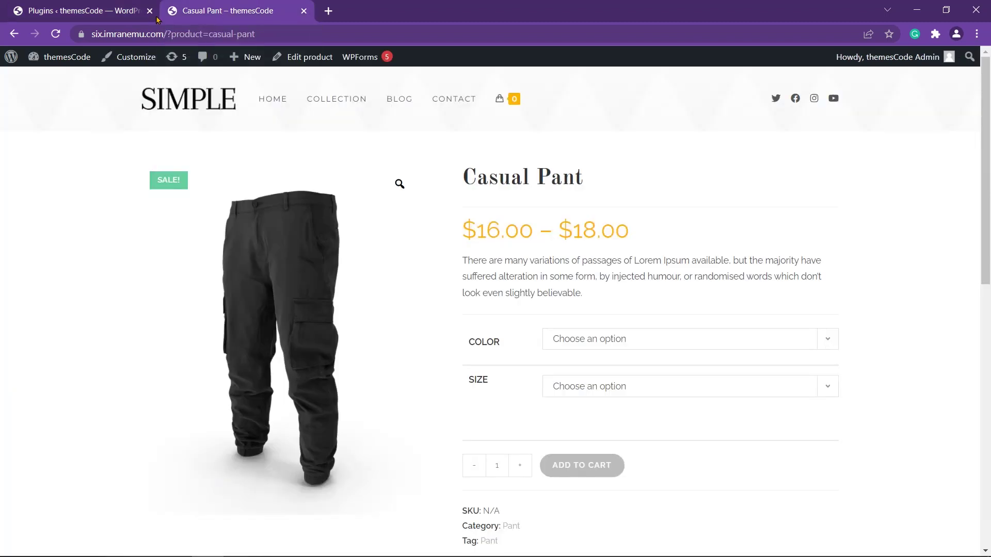
pyautogui.click(56, 34)
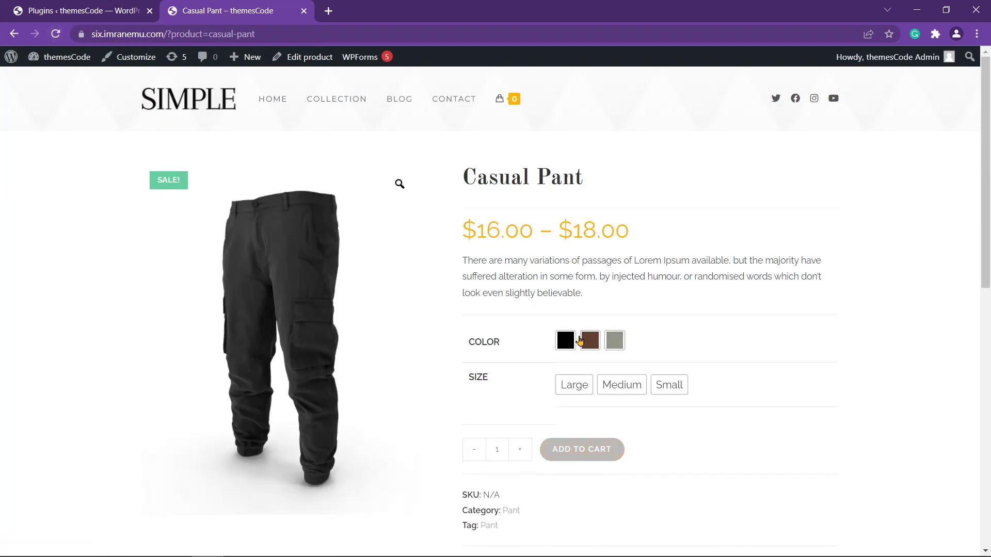
pyautogui.click(616, 388)
pyautogui.click(654, 341)
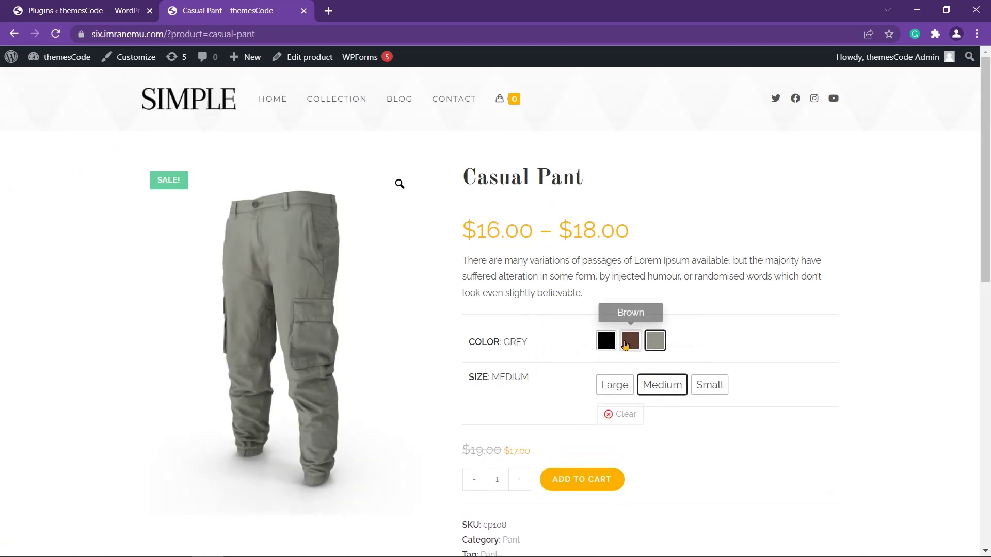
pyautogui.click(630, 339)
pyautogui.click(728, 387)
pyautogui.click(613, 340)
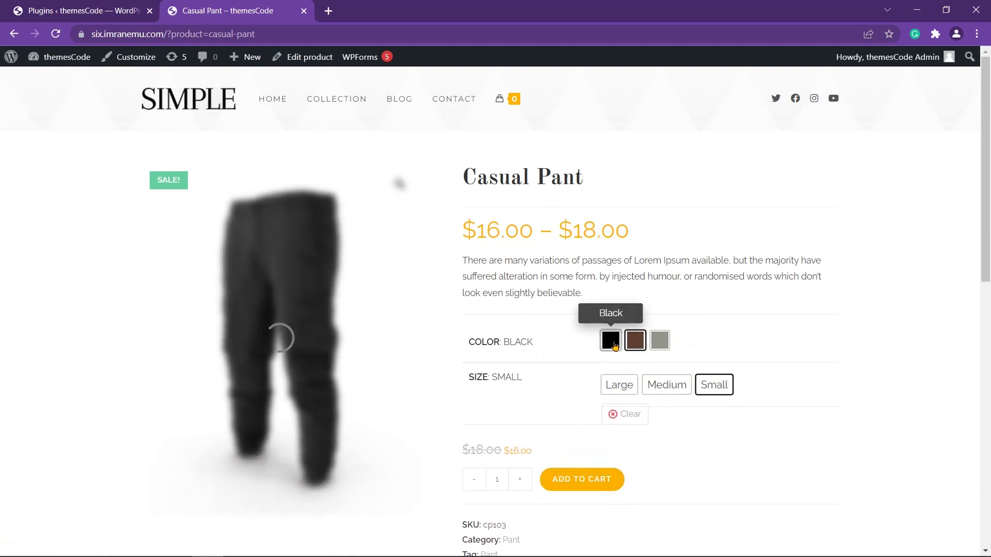
pyautogui.click(636, 392)
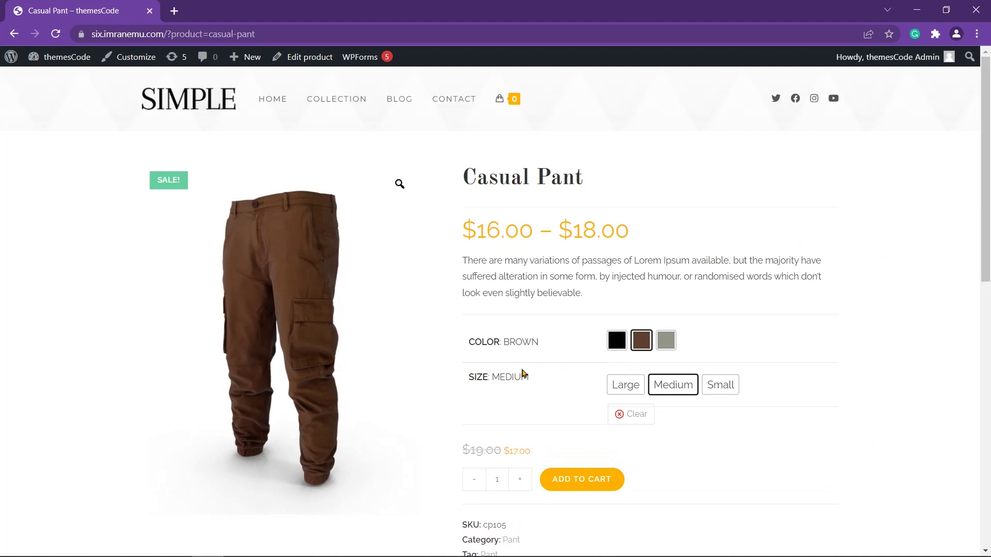
pyautogui.moveTo(336, 317)
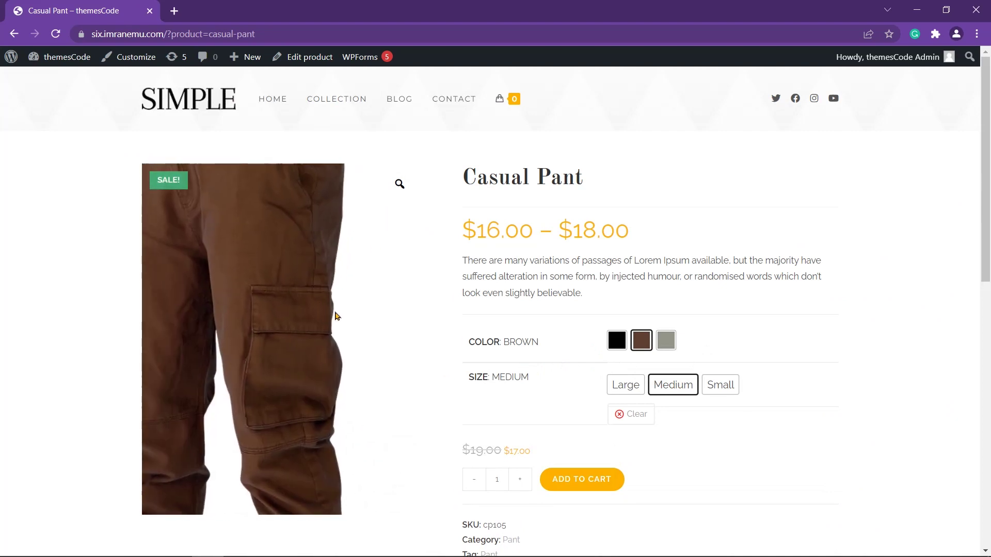
# - Move the admin Dashboard tab ahead of the Casual Pant tab
pyautogui.scroll(-1, 335, 316)
pyautogui.moveTo(498, 491); pyautogui.dragTo(476, 462)
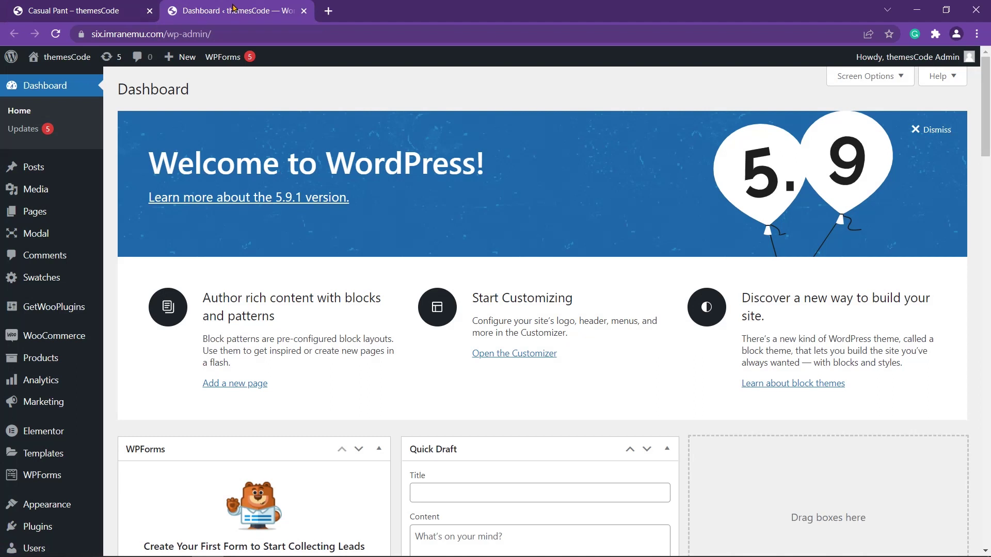
pyautogui.moveTo(229, 7); pyautogui.dragTo(67, 5)
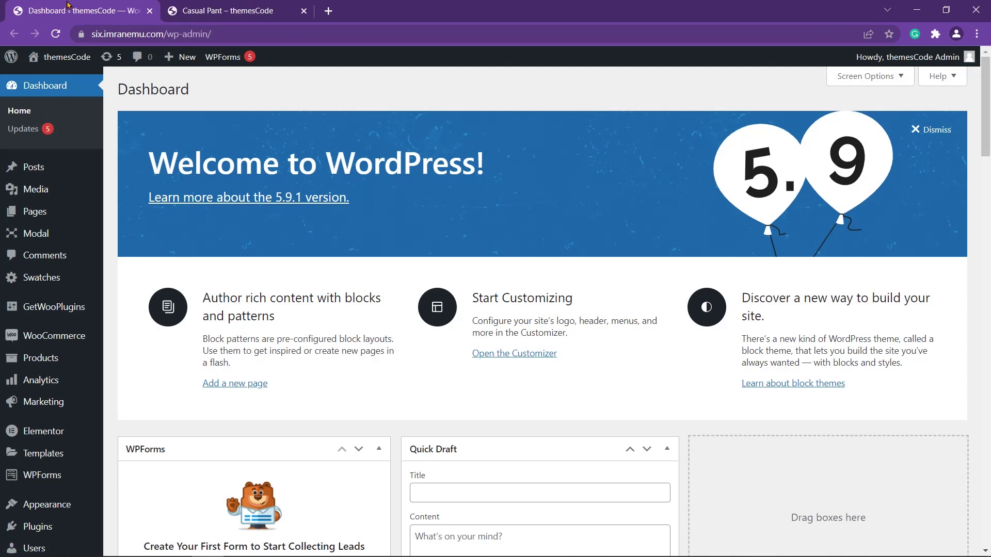